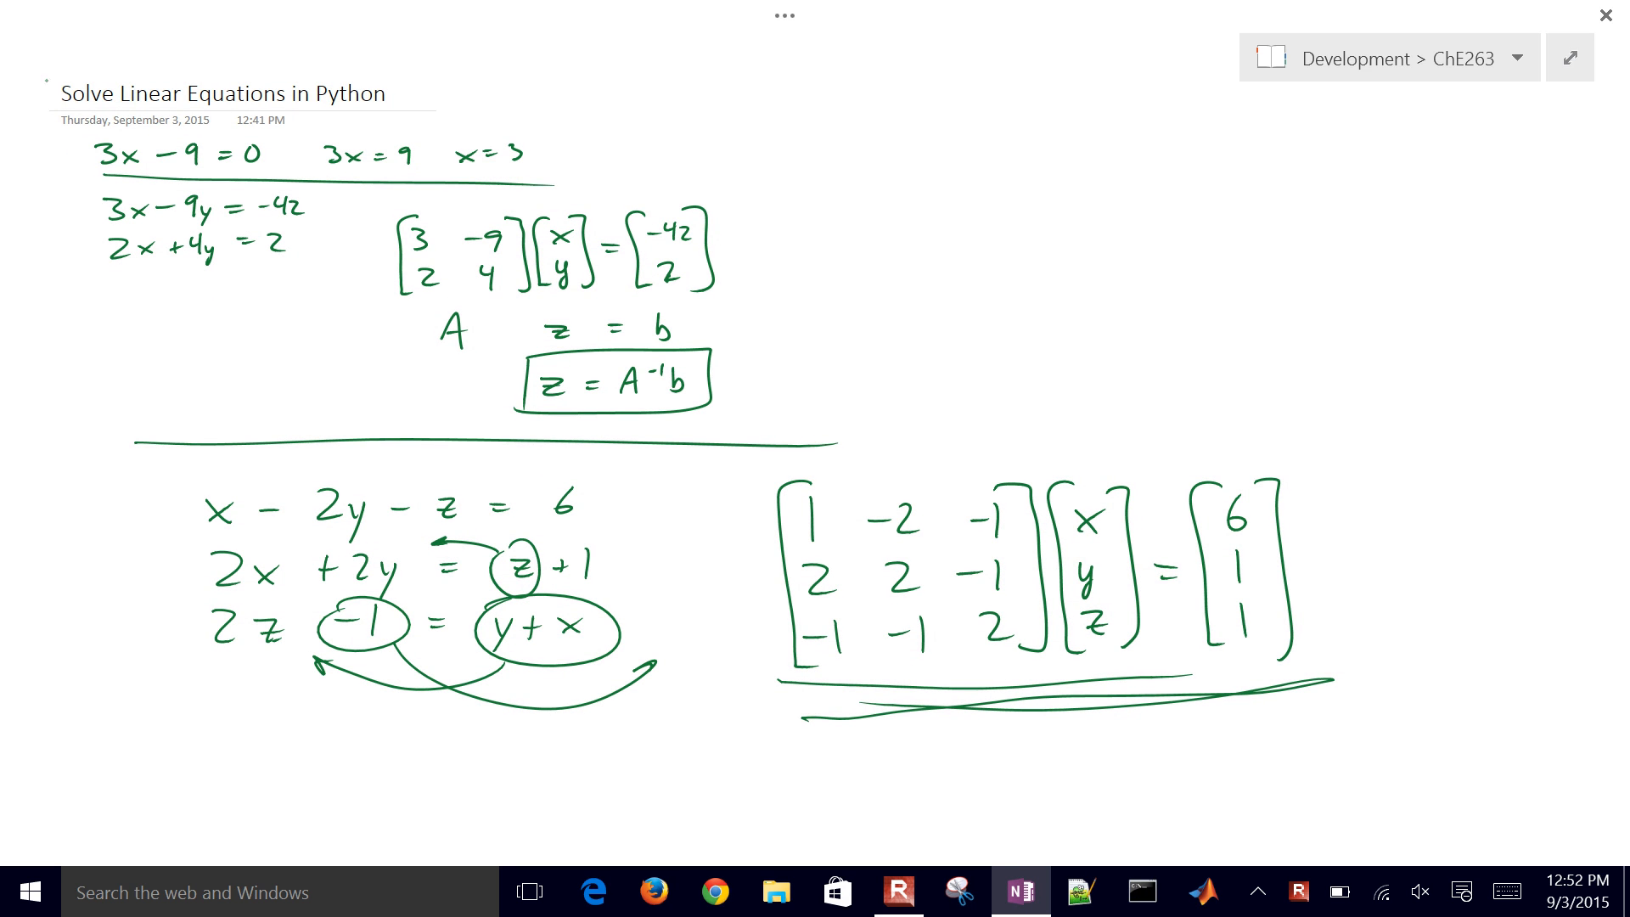
pyautogui.moveTo(39, 58)
pyautogui.mouseDown()
pyautogui.moveTo(459, 74)
pyautogui.moveTo(19, 95)
pyautogui.moveTo(59, 66)
pyautogui.mouseUp()
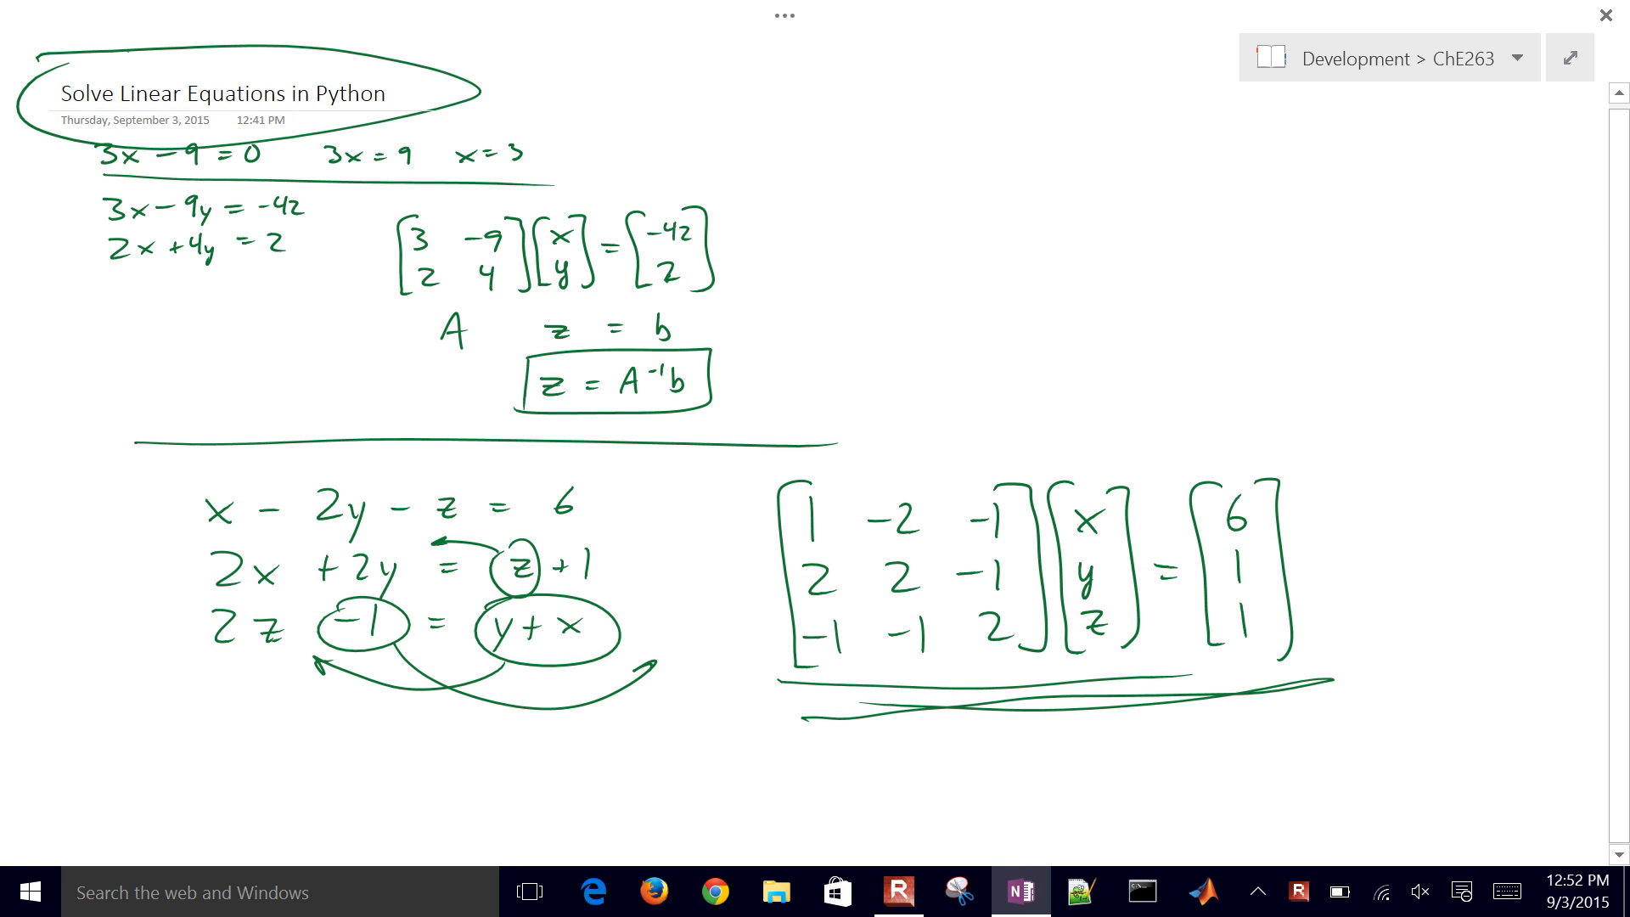
pyautogui.hscroll(3, 815, 460)
pyautogui.hscroll(5, 816, 459)
pyautogui.hscroll(2, 816, 459)
pyautogui.hscroll(2, 816, 459)
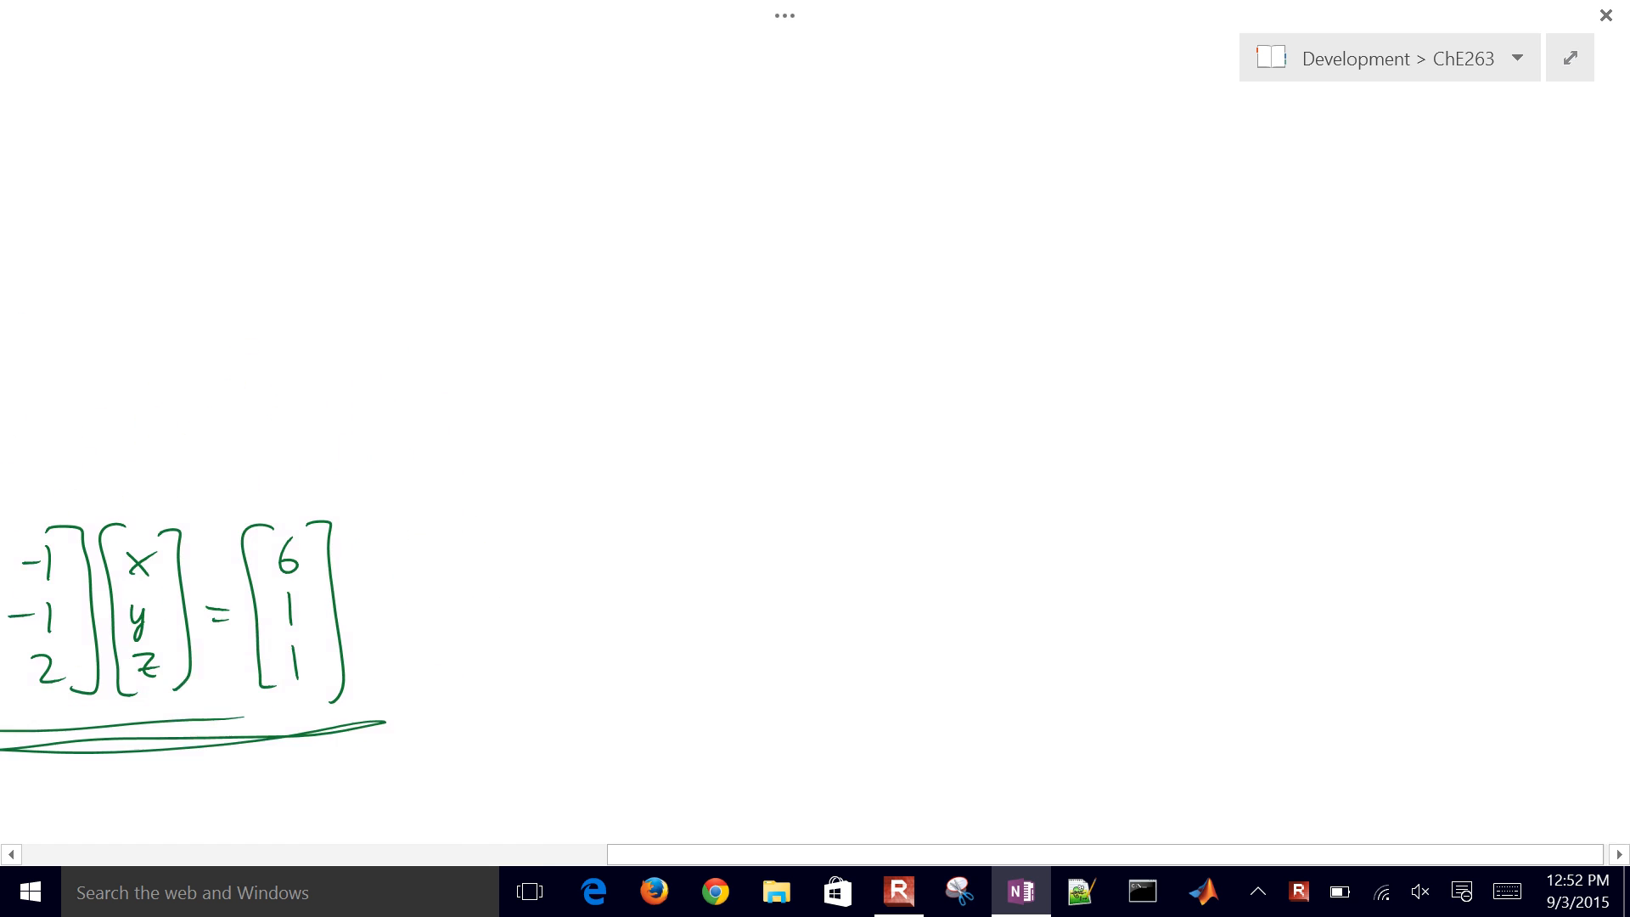
# - Ink the heading 'Nonlinear Equs' near the top and underline it across the page
pyautogui.moveTo(458, 243)
pyautogui.mouseDown()
pyautogui.moveTo(501, 227)
pyautogui.moveTo(508, 150)
pyautogui.mouseUp()
pyautogui.moveTo(535, 197); pyautogui.dragTo(583, 223)
pyautogui.moveTo(608, 155); pyautogui.dragTo(611, 221)
pyautogui.moveTo(622, 194)
pyautogui.mouseDown()
pyautogui.moveTo(625, 223)
pyautogui.moveTo(754, 204)
pyautogui.moveTo(821, 223)
pyautogui.mouseUp()
pyautogui.moveTo(811, 181)
pyautogui.mouseDown()
pyautogui.moveTo(856, 164)
pyautogui.moveTo(841, 193)
pyautogui.mouseUp()
pyautogui.moveTo(821, 216)
pyautogui.mouseDown()
pyautogui.moveTo(889, 242)
pyautogui.moveTo(933, 208)
pyautogui.moveTo(938, 224)
pyautogui.mouseUp()
pyautogui.moveTo(436, 256); pyautogui.dragTo(1230, 265)
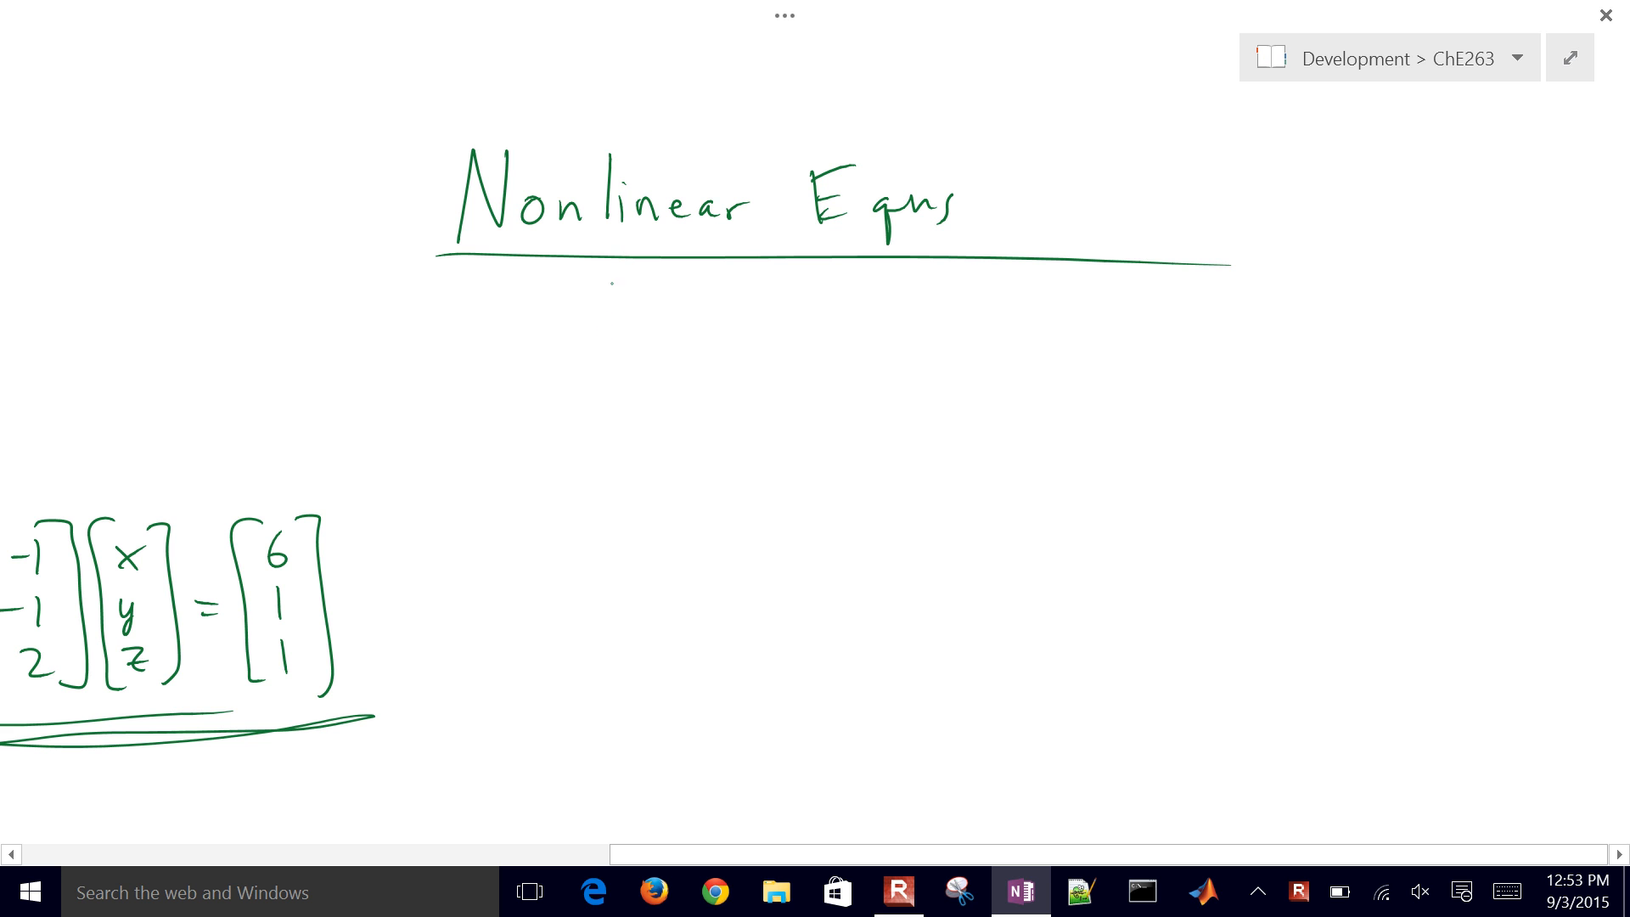
# - Write the example equation x² - 3 = 0 below the heading
pyautogui.moveTo(611, 323)
pyautogui.mouseDown()
pyautogui.moveTo(643, 359)
pyautogui.moveTo(612, 360)
pyautogui.mouseUp()
pyautogui.moveTo(668, 307); pyautogui.dragTo(793, 356)
pyautogui.moveTo(884, 329); pyautogui.dragTo(917, 328)
pyautogui.moveTo(892, 342); pyautogui.dragTo(963, 320)
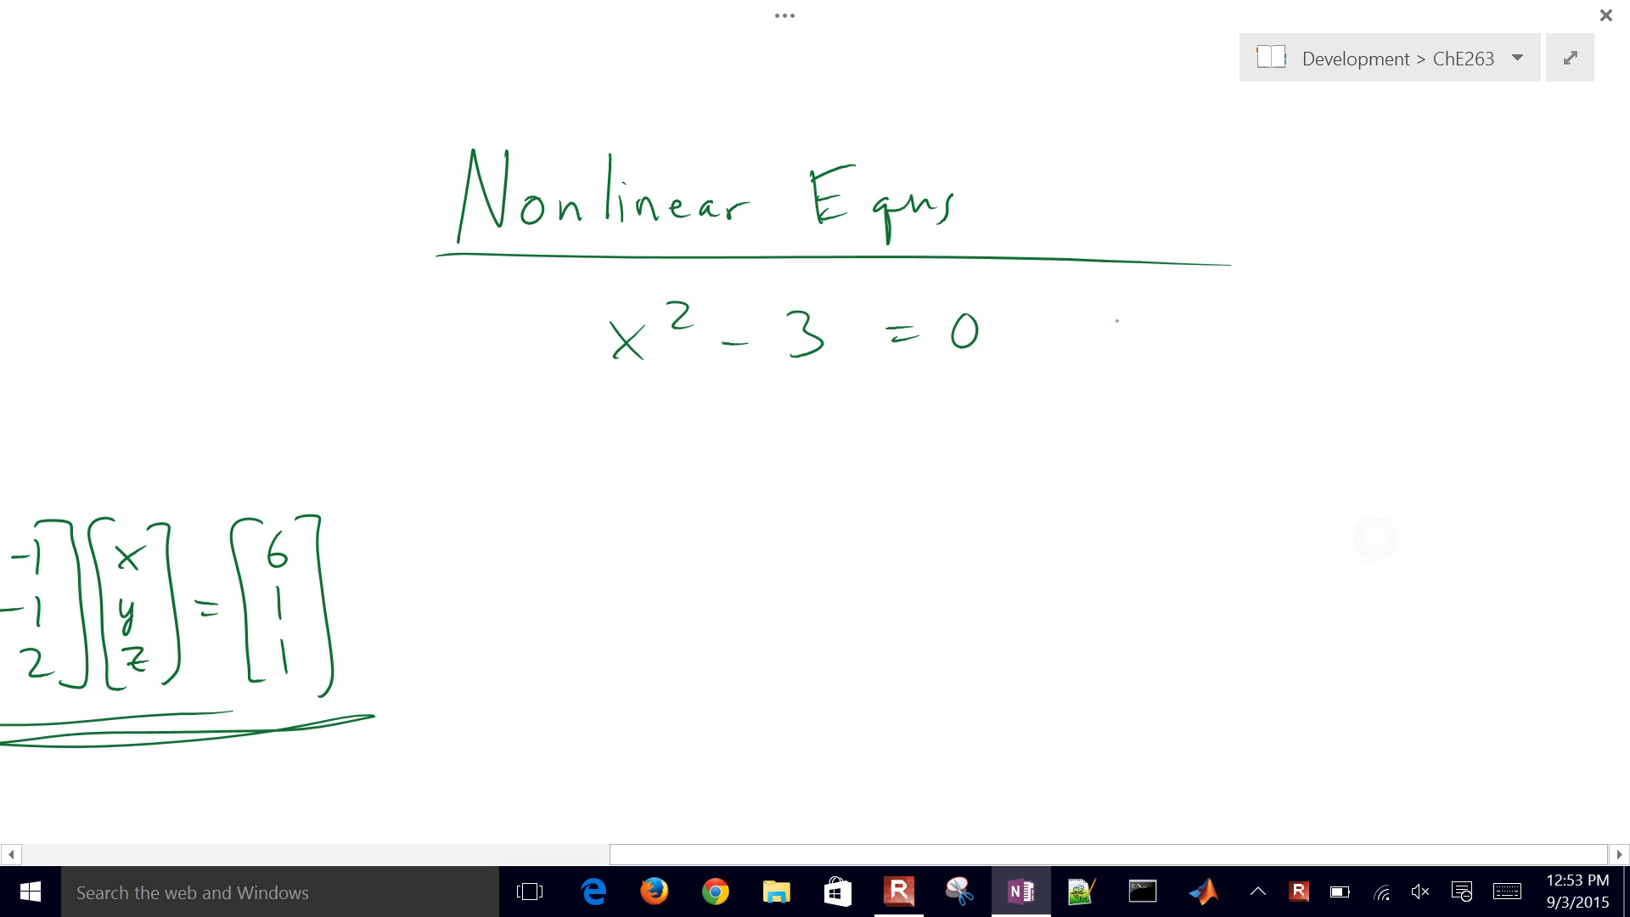
# - Write the solution x = ±√3 beside it and draw a separating rule underneath
pyautogui.moveTo(1125, 330)
pyautogui.mouseDown()
pyautogui.moveTo(1159, 351)
pyautogui.moveTo(1132, 352)
pyautogui.moveTo(1222, 332)
pyautogui.mouseUp()
pyautogui.moveTo(1205, 342); pyautogui.dragTo(1268, 332)
pyautogui.moveTo(1261, 322)
pyautogui.mouseDown()
pyautogui.moveTo(1280, 321)
pyautogui.moveTo(1276, 340)
pyautogui.mouseUp()
pyautogui.moveTo(1292, 324); pyautogui.dragTo(1370, 299)
pyautogui.moveTo(1332, 313); pyautogui.dragTo(1340, 347)
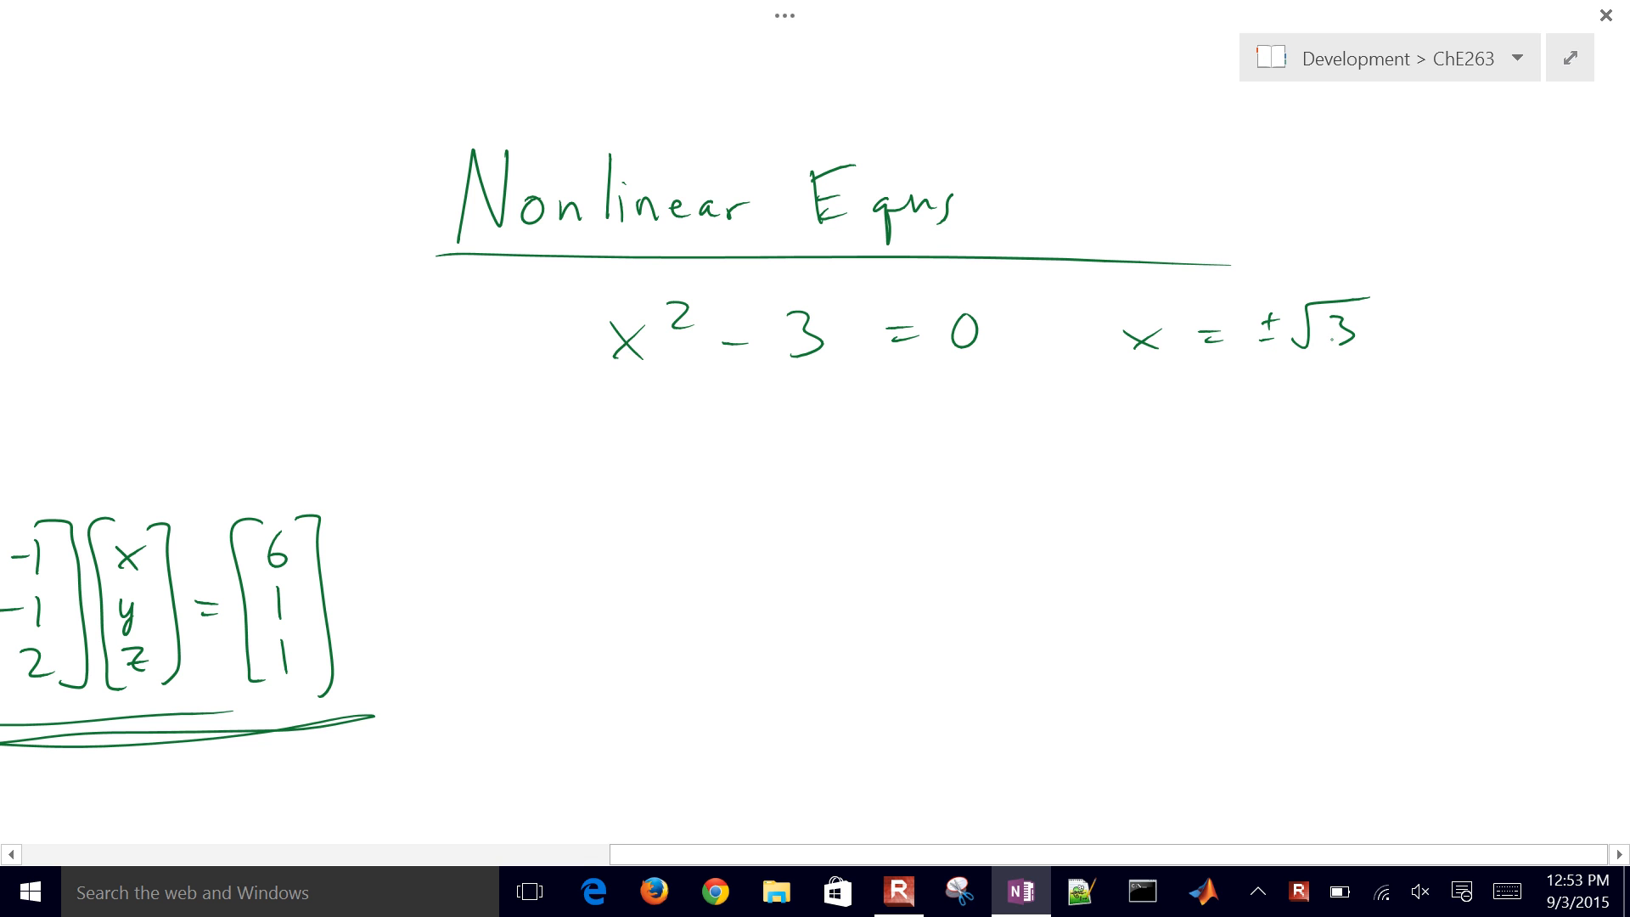
pyautogui.moveTo(588, 393); pyautogui.dragTo(1423, 395)
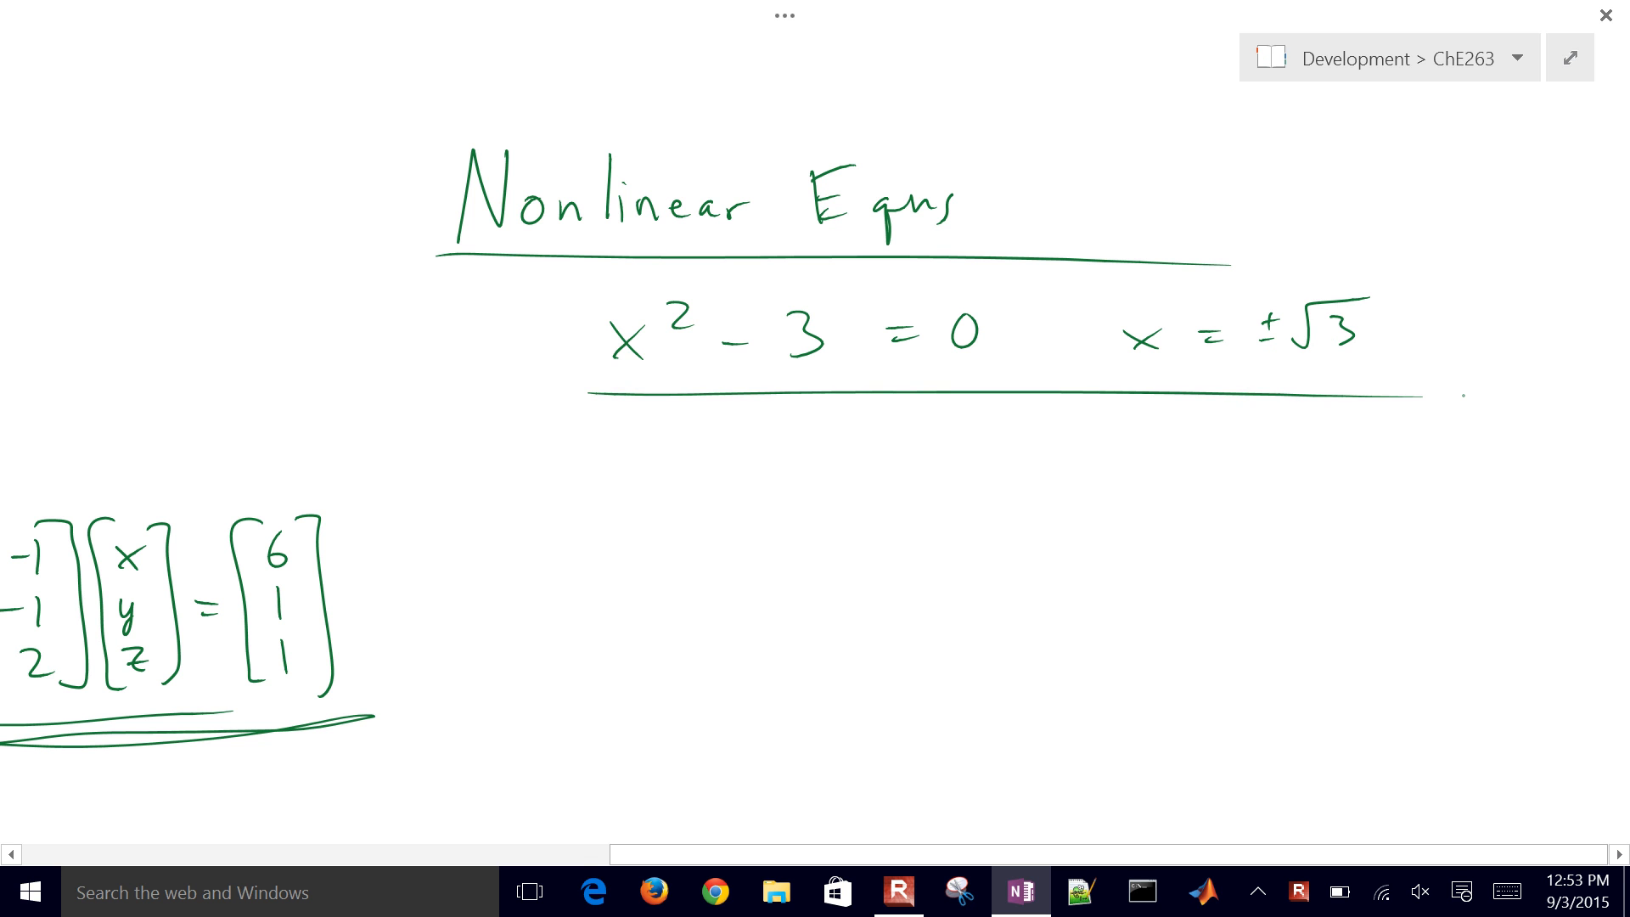
pyautogui.scroll(-2, 815, 434)
pyautogui.scroll(1, 815, 433)
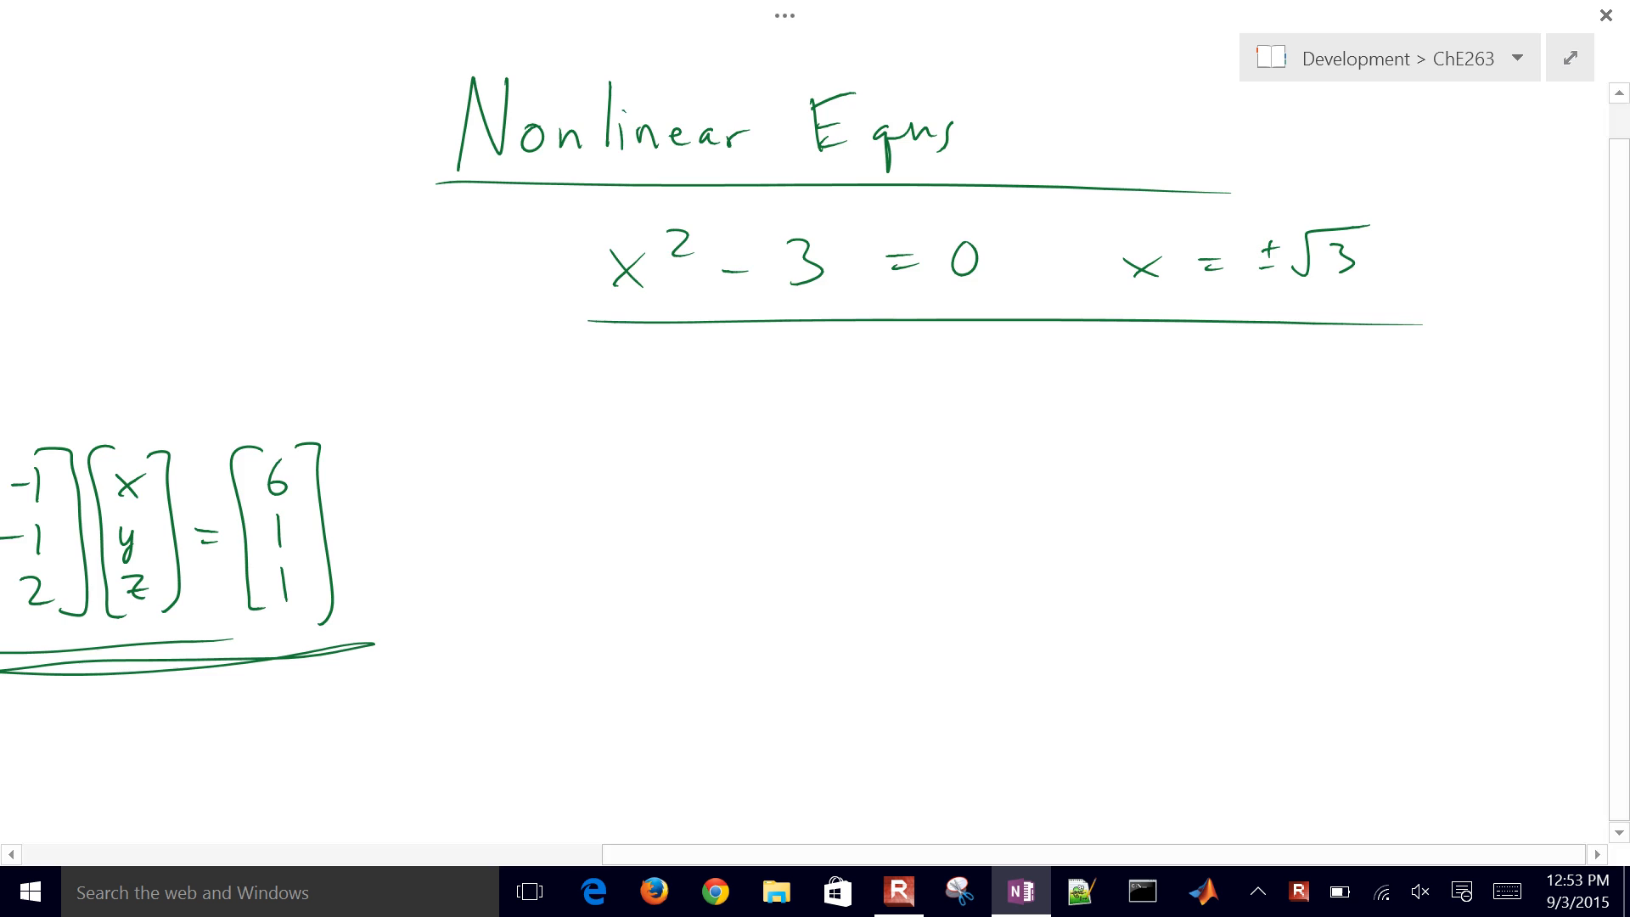
pyautogui.hscroll(3, 816, 434)
pyautogui.hscroll(2, 815, 433)
pyautogui.scroll(-1, 815, 433)
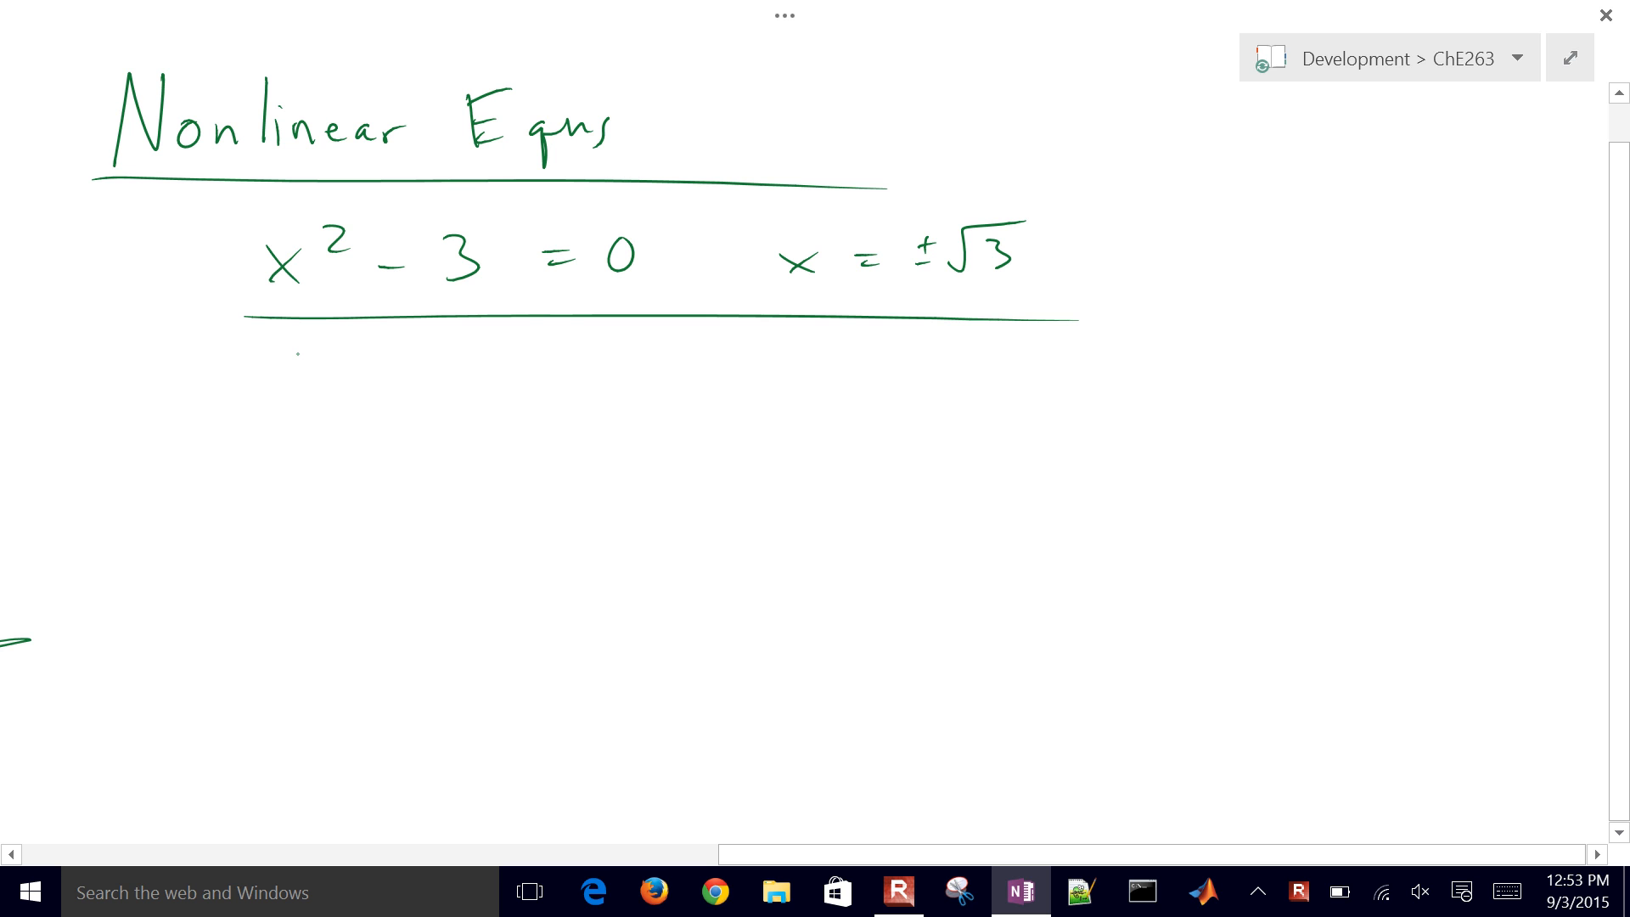
# - Write the first equation x² + y² = 20 below the separating line
pyautogui.moveTo(300, 386)
pyautogui.mouseDown()
pyautogui.moveTo(330, 417)
pyautogui.moveTo(301, 416)
pyautogui.mouseUp()
pyautogui.moveTo(352, 373); pyautogui.dragTo(412, 410)
pyautogui.moveTo(402, 398); pyautogui.dragTo(460, 431)
pyautogui.moveTo(487, 377); pyautogui.dragTo(565, 398)
pyautogui.moveTo(601, 381)
pyautogui.mouseDown()
pyautogui.moveTo(630, 404)
pyautogui.moveTo(654, 376)
pyautogui.mouseUp()
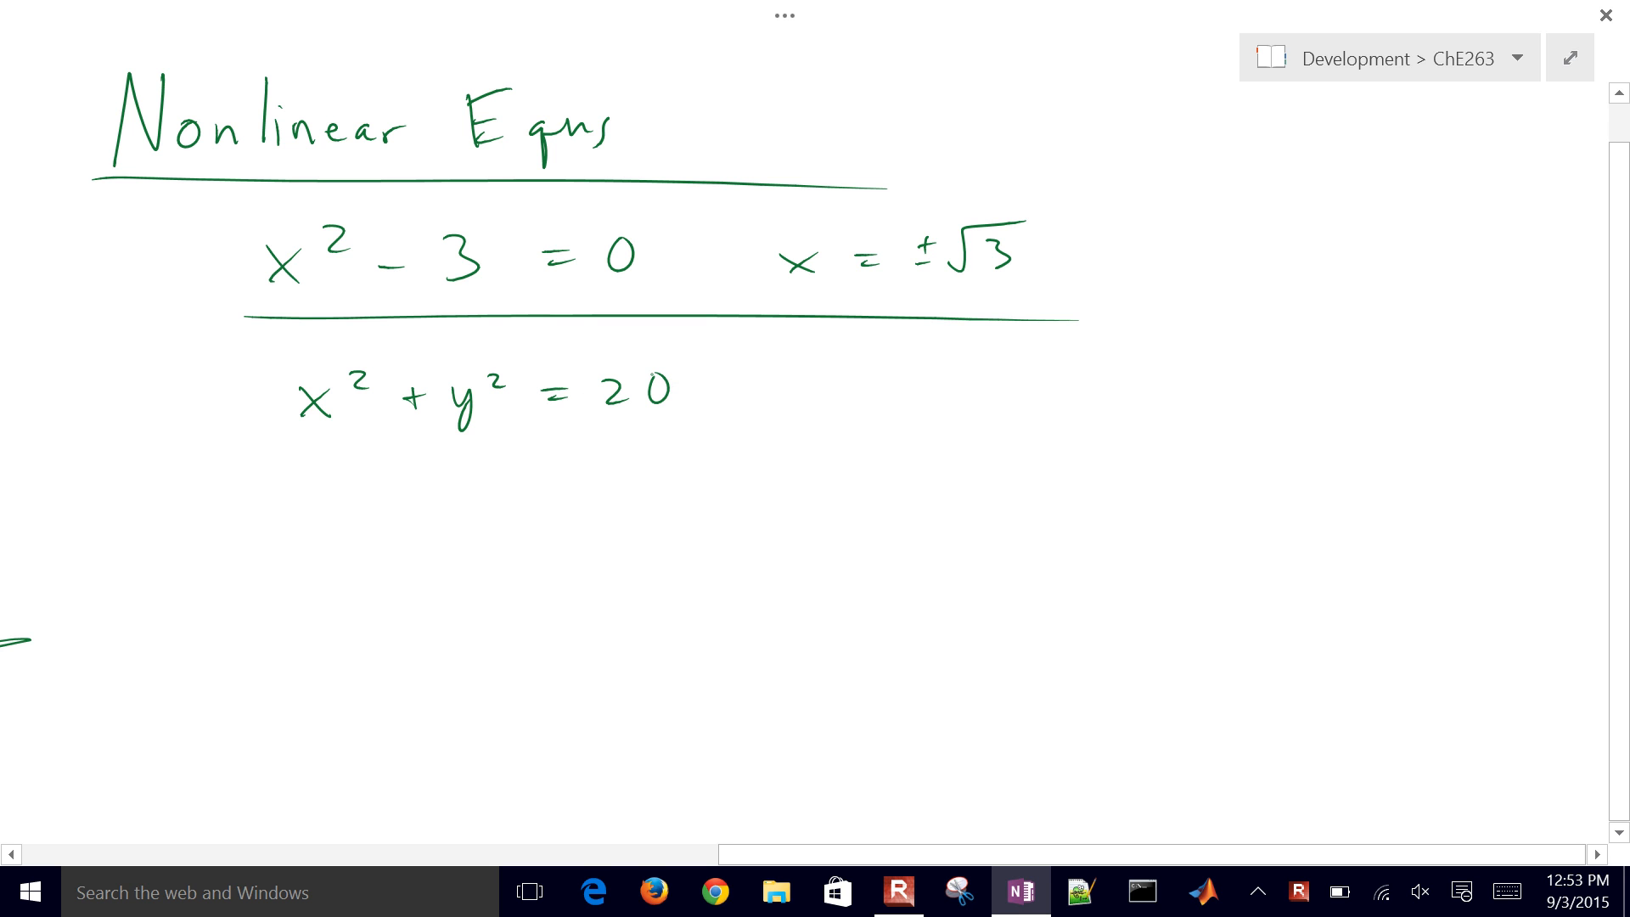
# - Write the second equation y = x² underneath it
pyautogui.moveTo(322, 464); pyautogui.dragTo(337, 525)
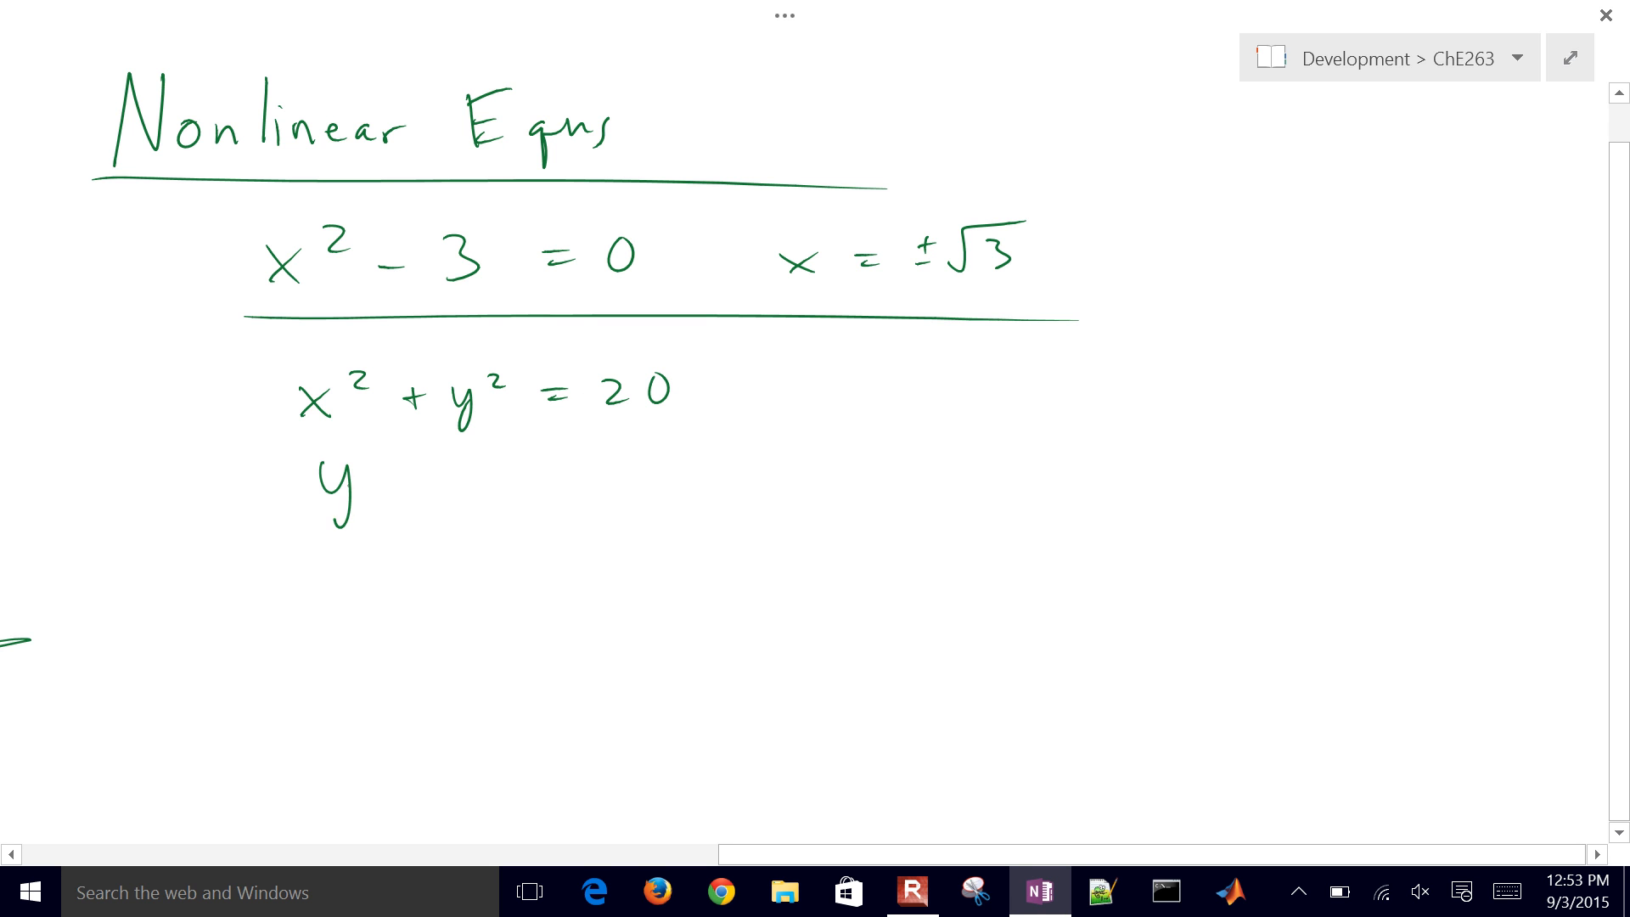
pyautogui.moveTo(390, 471); pyautogui.dragTo(415, 471)
pyautogui.moveTo(398, 484)
pyautogui.mouseDown()
pyautogui.moveTo(504, 489)
pyautogui.moveTo(475, 487)
pyautogui.mouseUp()
pyautogui.moveTo(525, 446); pyautogui.dragTo(545, 461)
# - Sketch coordinate axes to the right and mark an x-axis tick labelled √20
pyautogui.moveTo(993, 346); pyautogui.dragTo(984, 522)
pyautogui.moveTo(820, 437); pyautogui.dragTo(1282, 415)
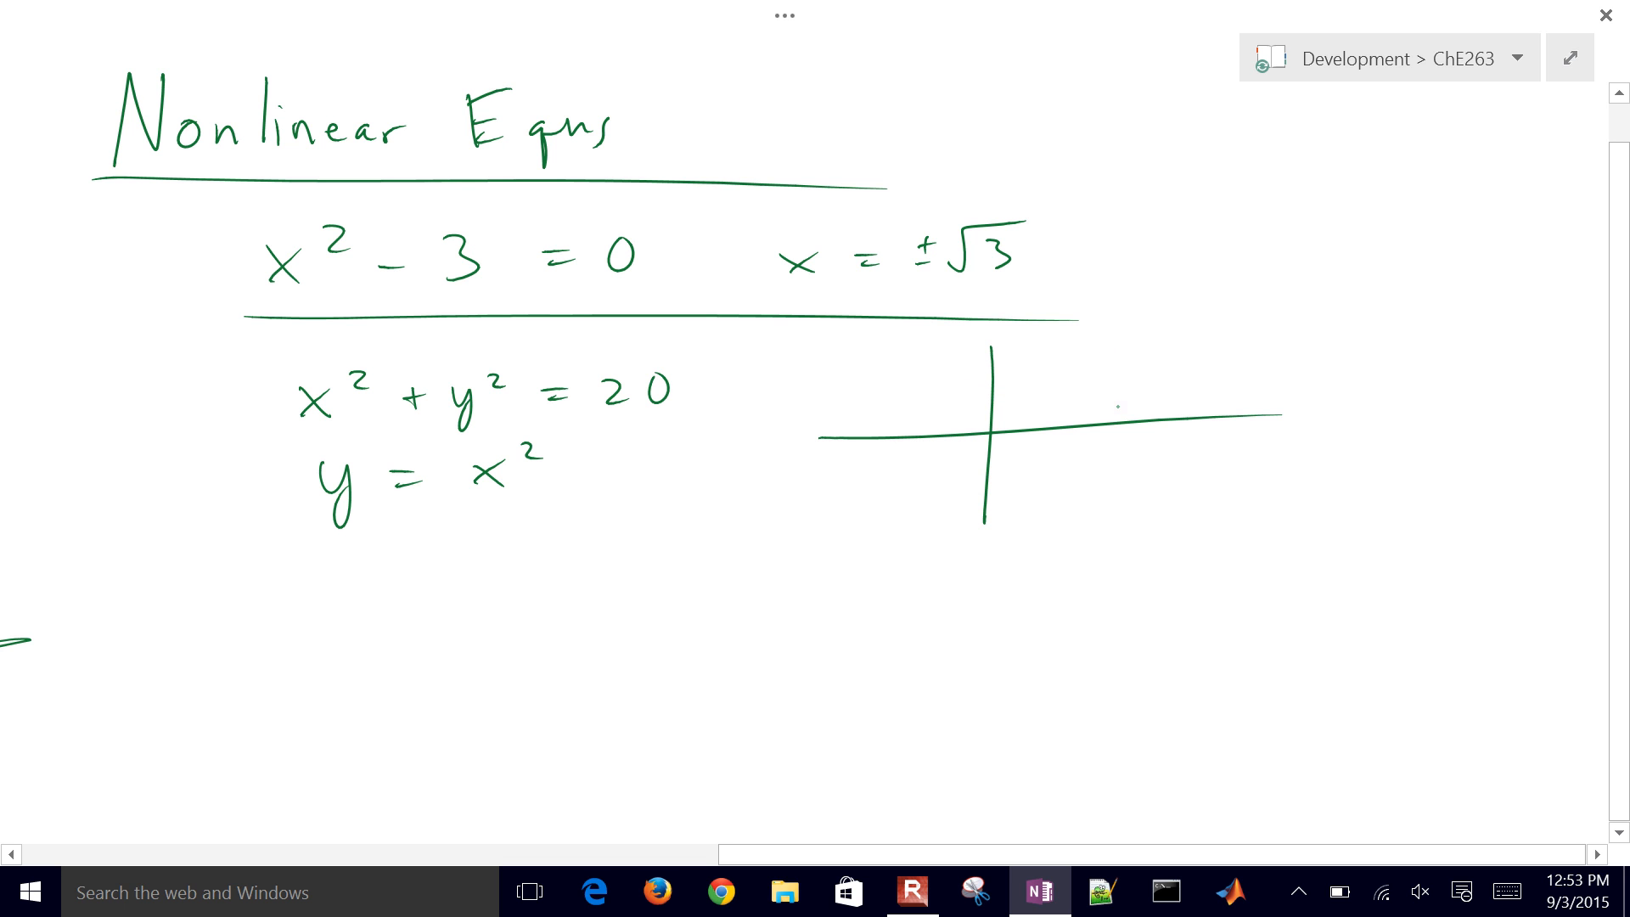
pyautogui.moveTo(1118, 407)
pyautogui.mouseDown()
pyautogui.moveTo(1119, 436)
pyautogui.moveTo(1202, 428)
pyautogui.moveTo(1198, 454)
pyautogui.mouseUp()
pyautogui.moveTo(1203, 438)
pyautogui.mouseDown()
pyautogui.moveTo(1303, 457)
pyautogui.moveTo(1338, 431)
pyautogui.mouseUp()
# - Add ~4.5 beside √20, sketch the circle and parabola on the axes, and label the parabola y = x²
pyautogui.click(1313, 453)
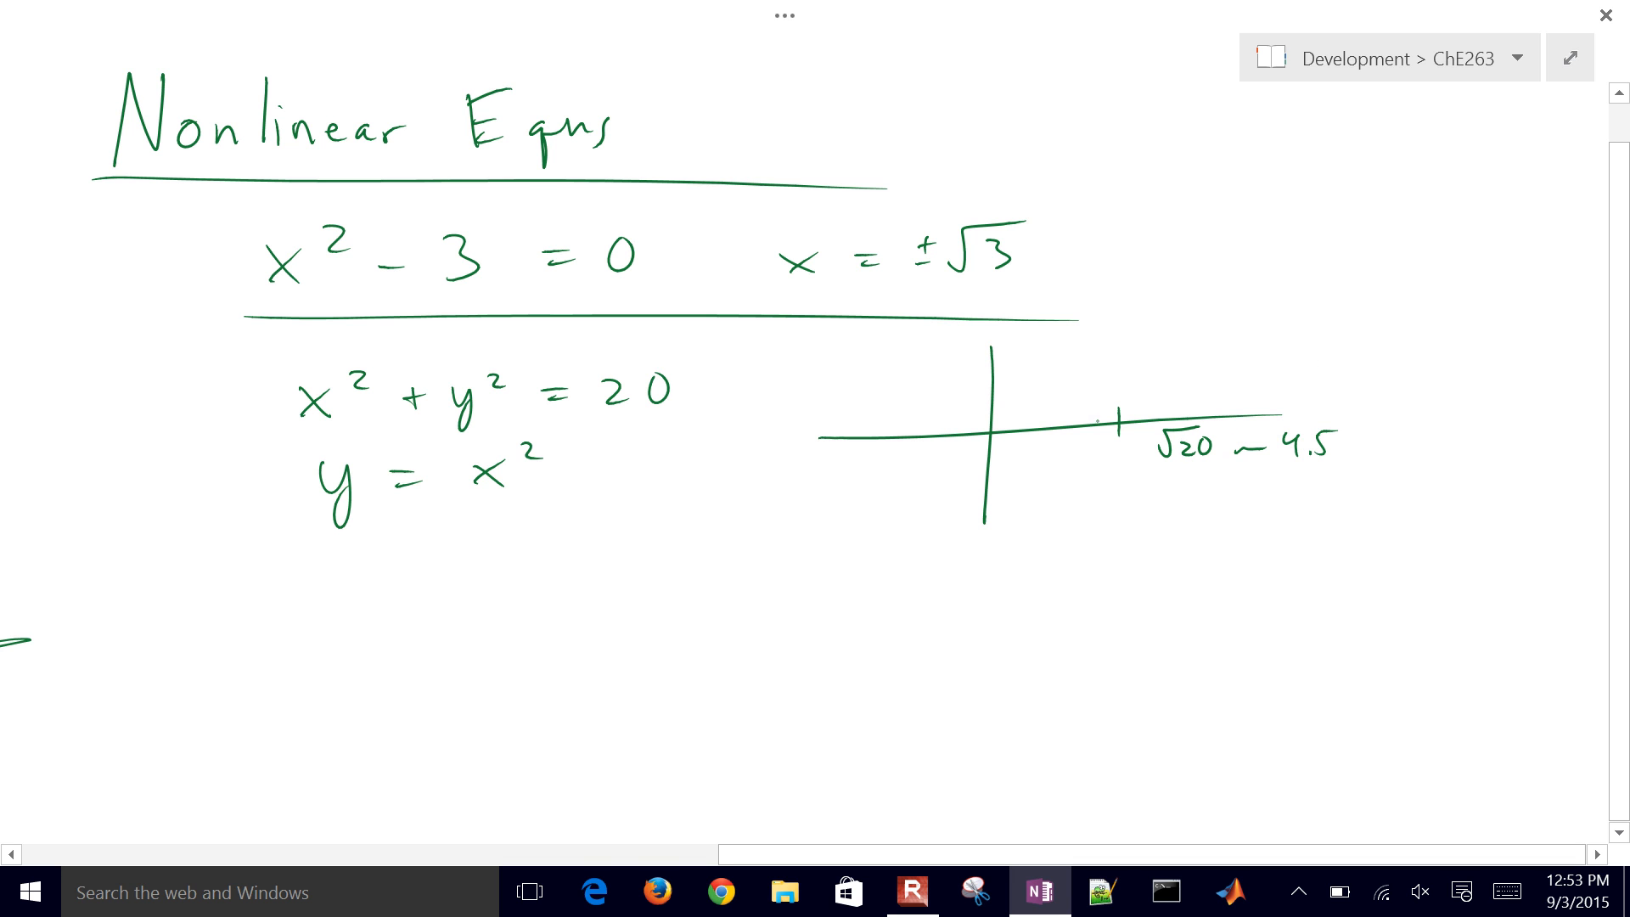
pyautogui.moveTo(1105, 374)
pyautogui.mouseDown()
pyautogui.moveTo(1119, 424)
pyautogui.moveTo(880, 357)
pyautogui.moveTo(943, 523)
pyautogui.moveTo(1111, 433)
pyautogui.mouseUp()
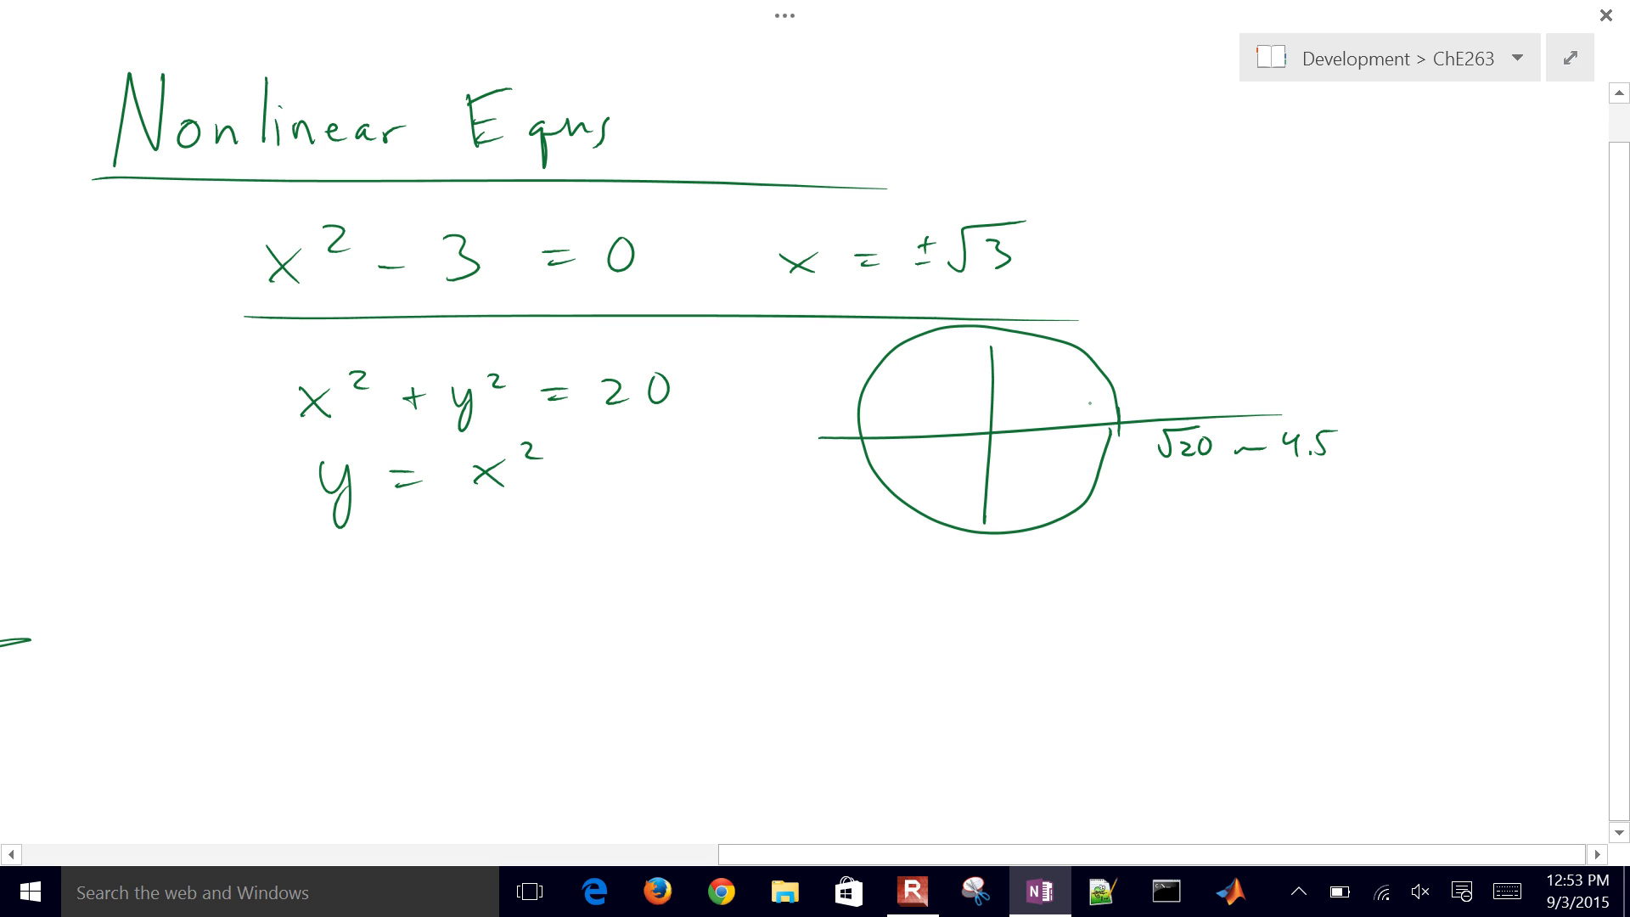
pyautogui.moveTo(310, 448)
pyautogui.mouseDown()
pyautogui.moveTo(586, 513)
pyautogui.moveTo(313, 444)
pyautogui.mouseUp()
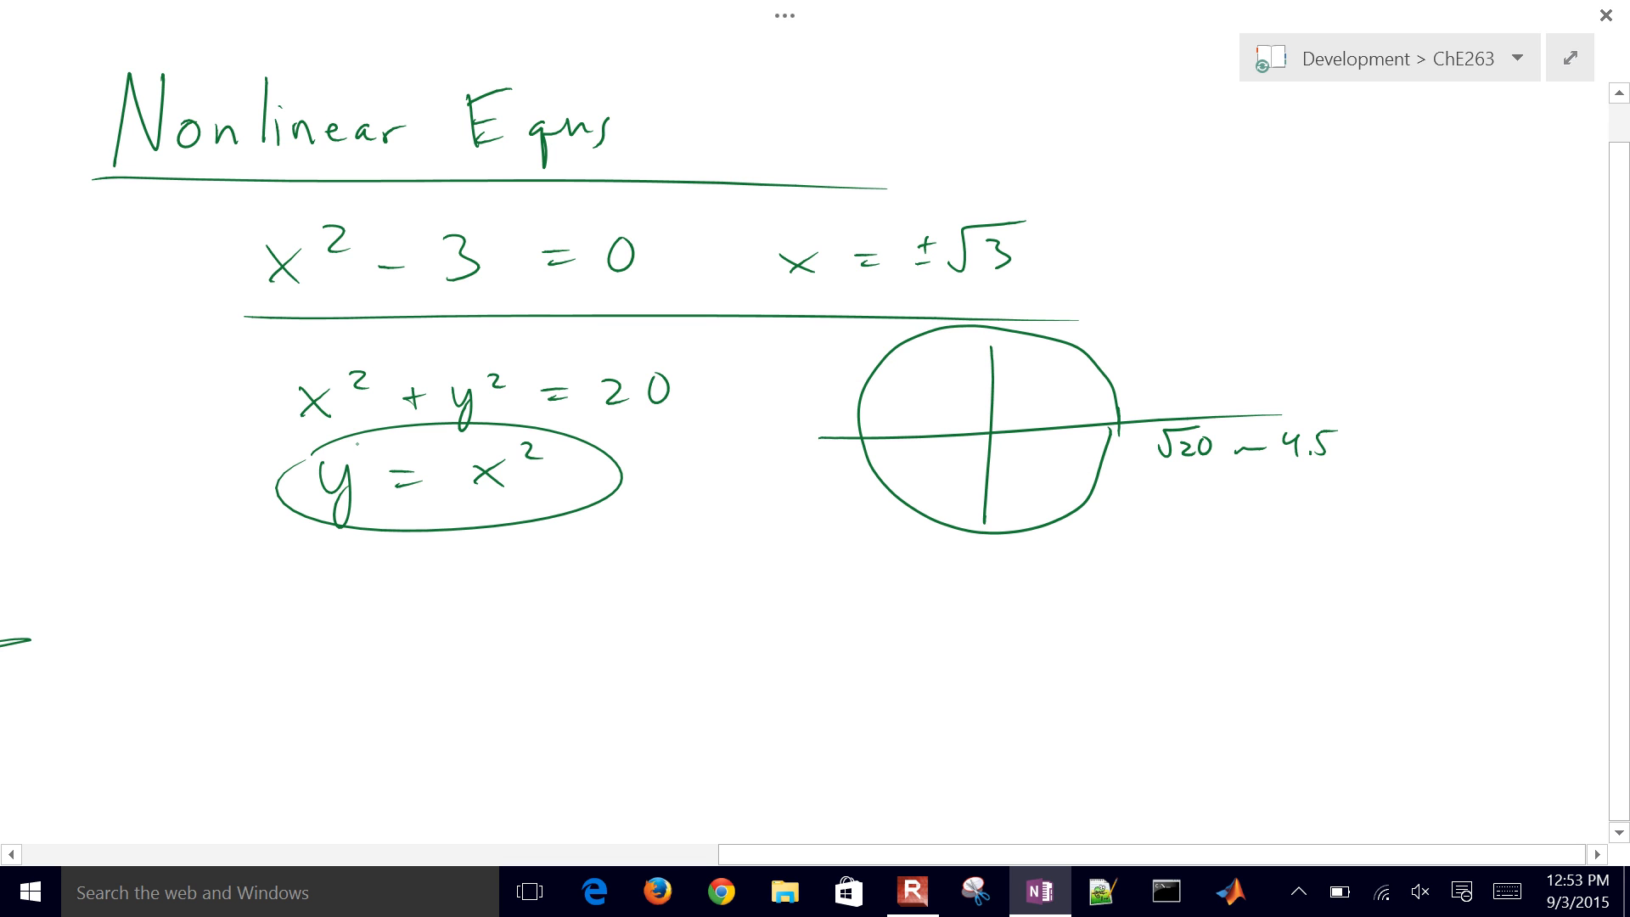
pyautogui.moveTo(994, 431)
pyautogui.mouseDown()
pyautogui.moveTo(1093, 332)
pyautogui.moveTo(1101, 281)
pyautogui.mouseUp()
pyautogui.moveTo(904, 394)
pyautogui.mouseDown()
pyautogui.moveTo(989, 433)
pyautogui.moveTo(861, 292)
pyautogui.mouseUp()
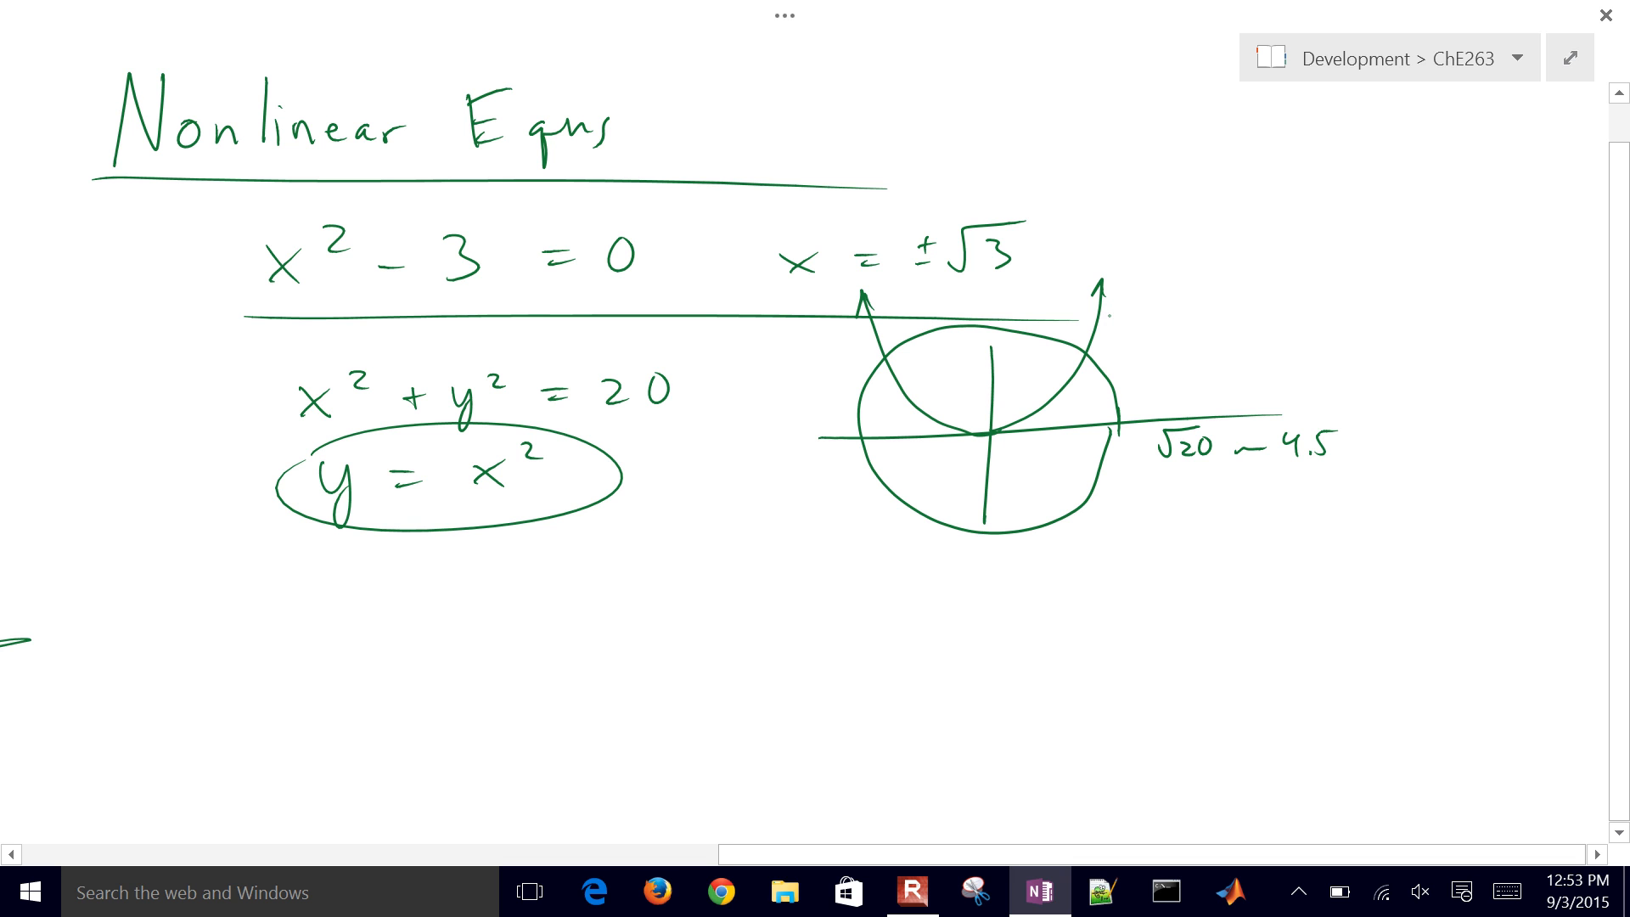
pyautogui.moveTo(1109, 314)
pyautogui.mouseDown()
pyautogui.moveTo(1116, 359)
pyautogui.moveTo(1185, 336)
pyautogui.mouseUp()
pyautogui.moveTo(1184, 319)
pyautogui.mouseDown()
pyautogui.moveTo(1164, 336)
pyautogui.moveTo(1207, 319)
pyautogui.mouseUp()
# - Label the circle with its equation x² + y² = 20
pyautogui.moveTo(1073, 520); pyautogui.dragTo(1167, 560)
pyautogui.moveTo(1167, 539)
pyautogui.mouseDown()
pyautogui.moveTo(1144, 563)
pyautogui.moveTo(1220, 548)
pyautogui.mouseUp()
pyautogui.moveTo(1210, 541)
pyautogui.mouseDown()
pyautogui.moveTo(1238, 582)
pyautogui.moveTo(1269, 538)
pyautogui.moveTo(1302, 540)
pyautogui.mouseUp()
pyautogui.moveTo(1289, 550)
pyautogui.mouseDown()
pyautogui.moveTo(1343, 547)
pyautogui.moveTo(1358, 522)
pyautogui.mouseUp()
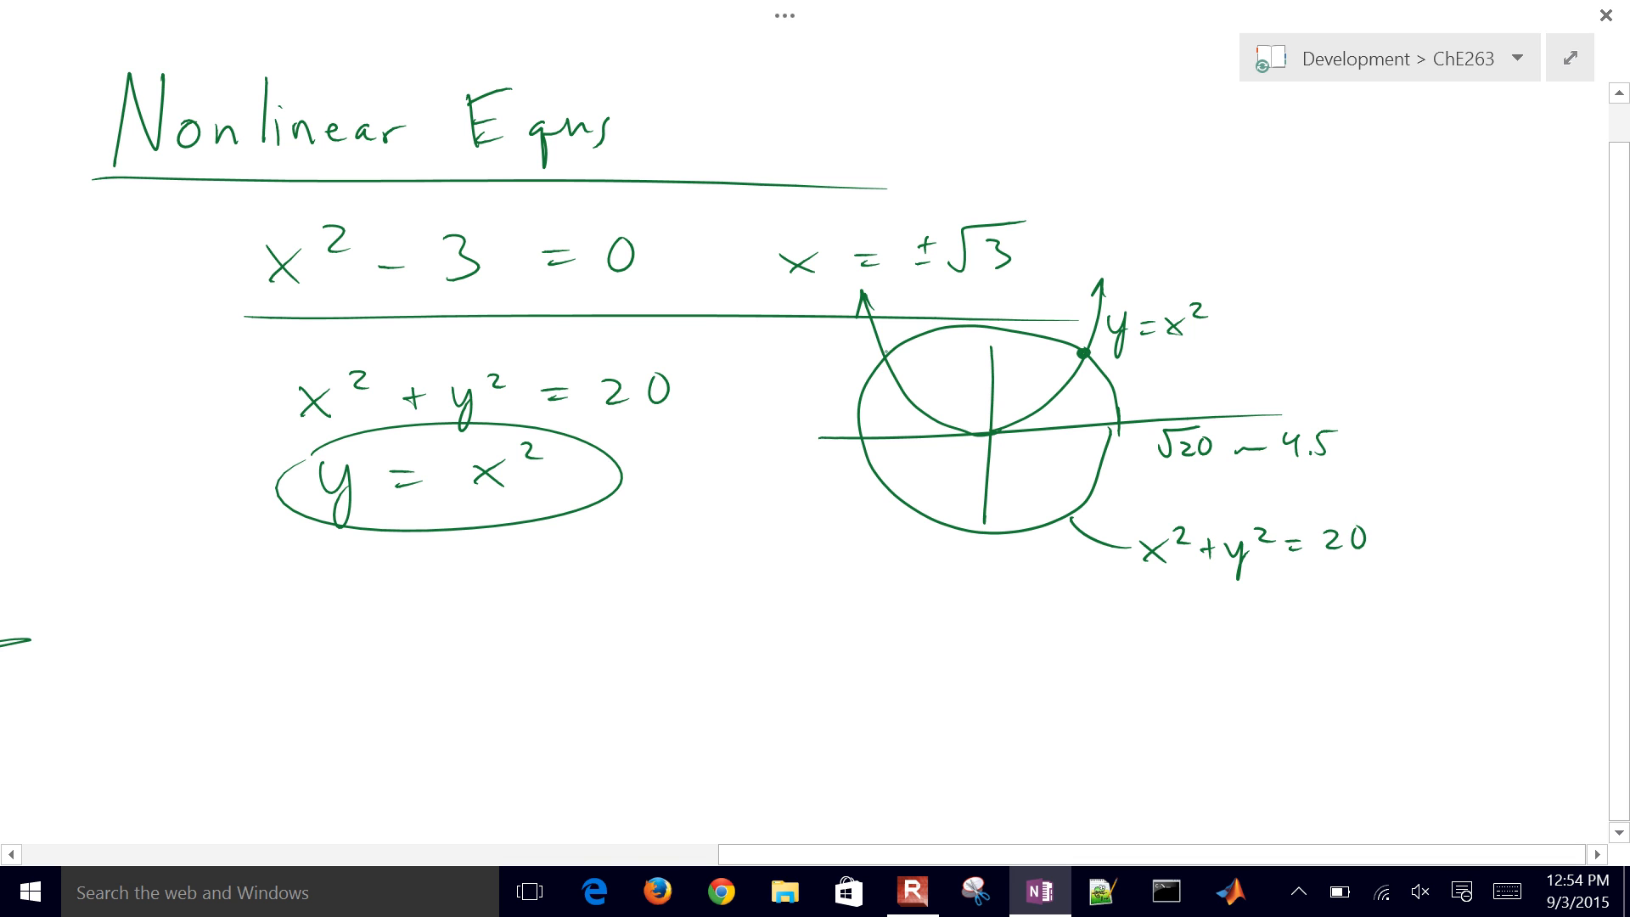
# - Dot the intersections, note x>0, y>0, and circle the positive-quadrant intersection point
pyautogui.click(886, 358)
pyautogui.moveTo(996, 273)
pyautogui.mouseDown()
pyautogui.moveTo(999, 428)
pyautogui.moveTo(1339, 390)
pyautogui.mouseUp()
pyautogui.moveTo(1373, 370)
pyautogui.mouseDown()
pyautogui.moveTo(1397, 400)
pyautogui.moveTo(1430, 404)
pyautogui.moveTo(1484, 372)
pyautogui.mouseUp()
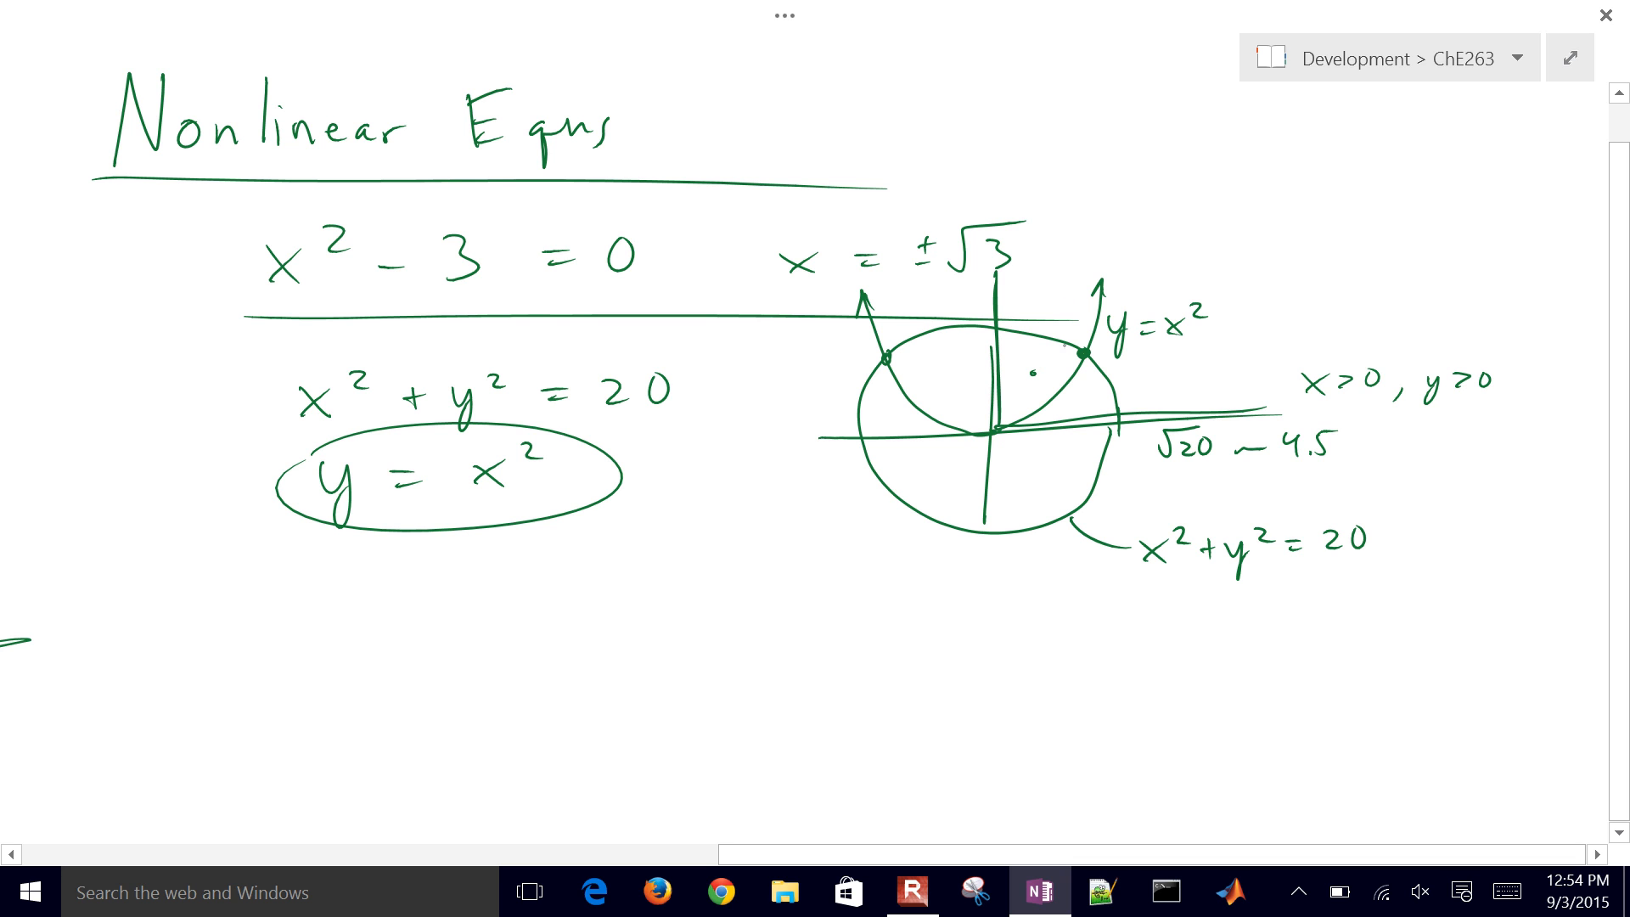
pyautogui.moveTo(1094, 338); pyautogui.dragTo(1074, 360)
# - Launch IPython Notebook from system search and start a new Python 2 notebook in the PythonNotebook folder
pyautogui.click(169, 889)
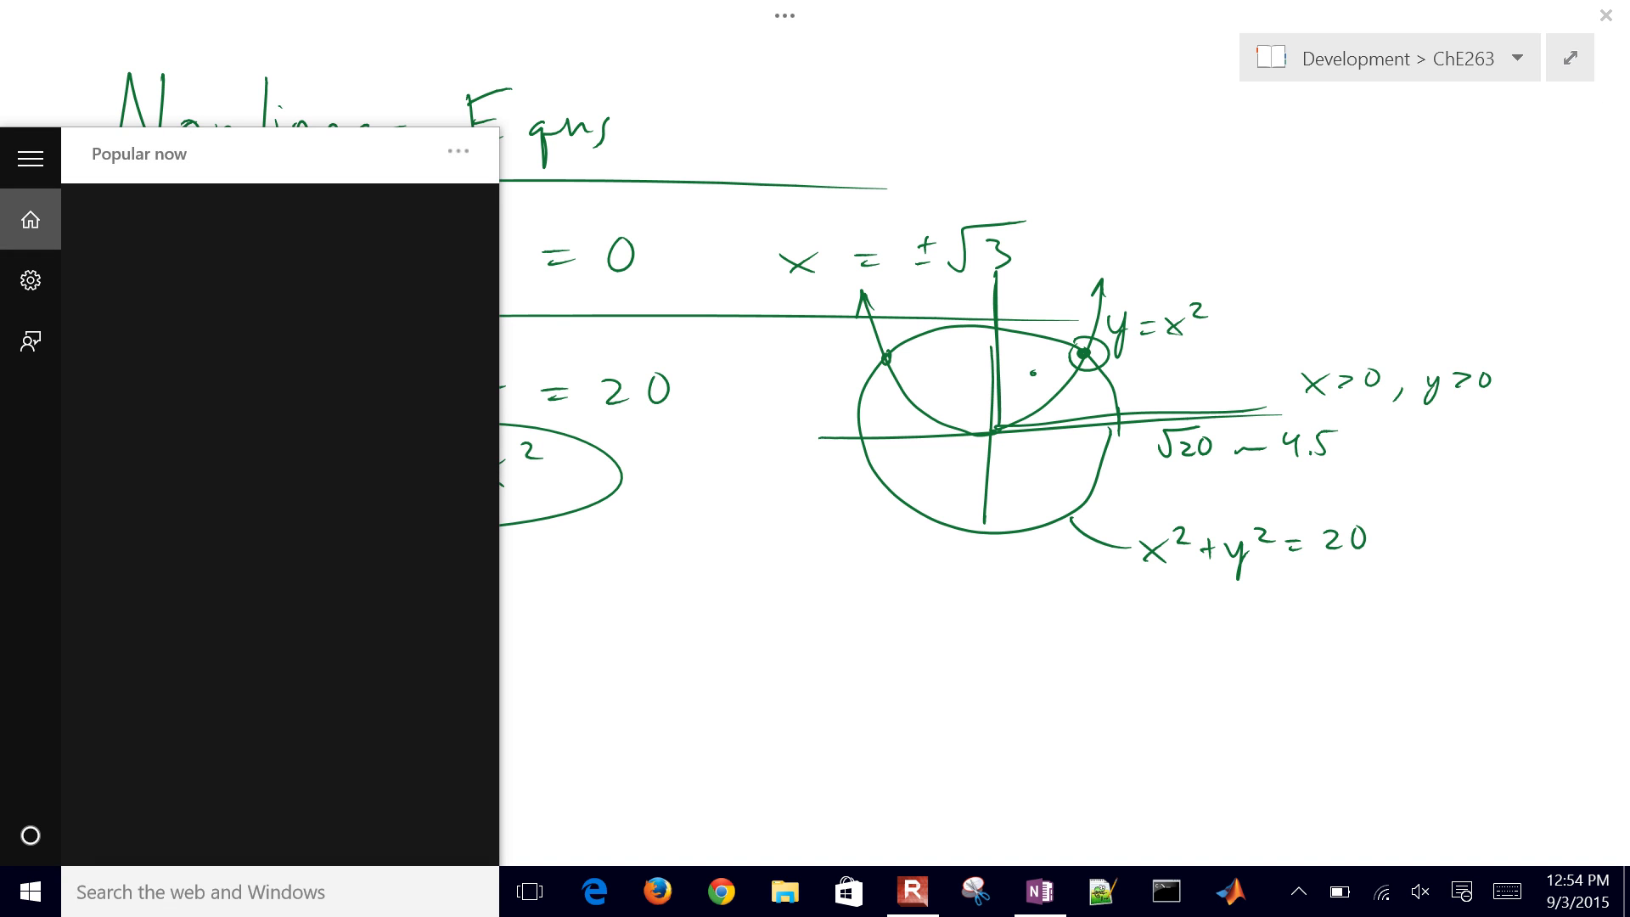
pyautogui.write('iPython')
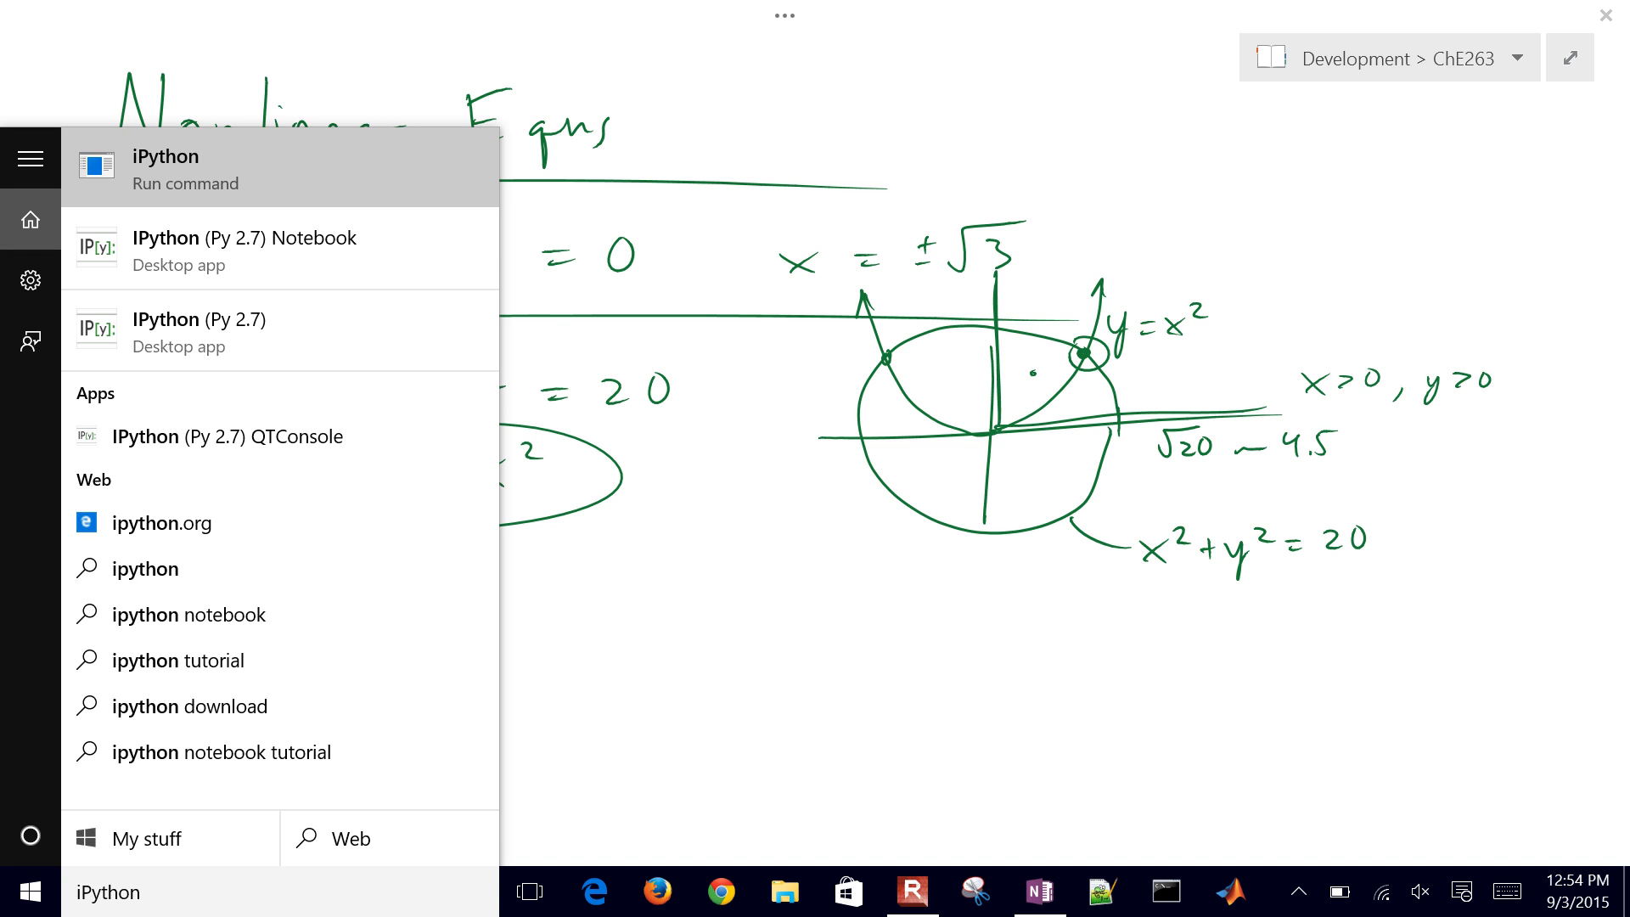
pyautogui.press('Return')
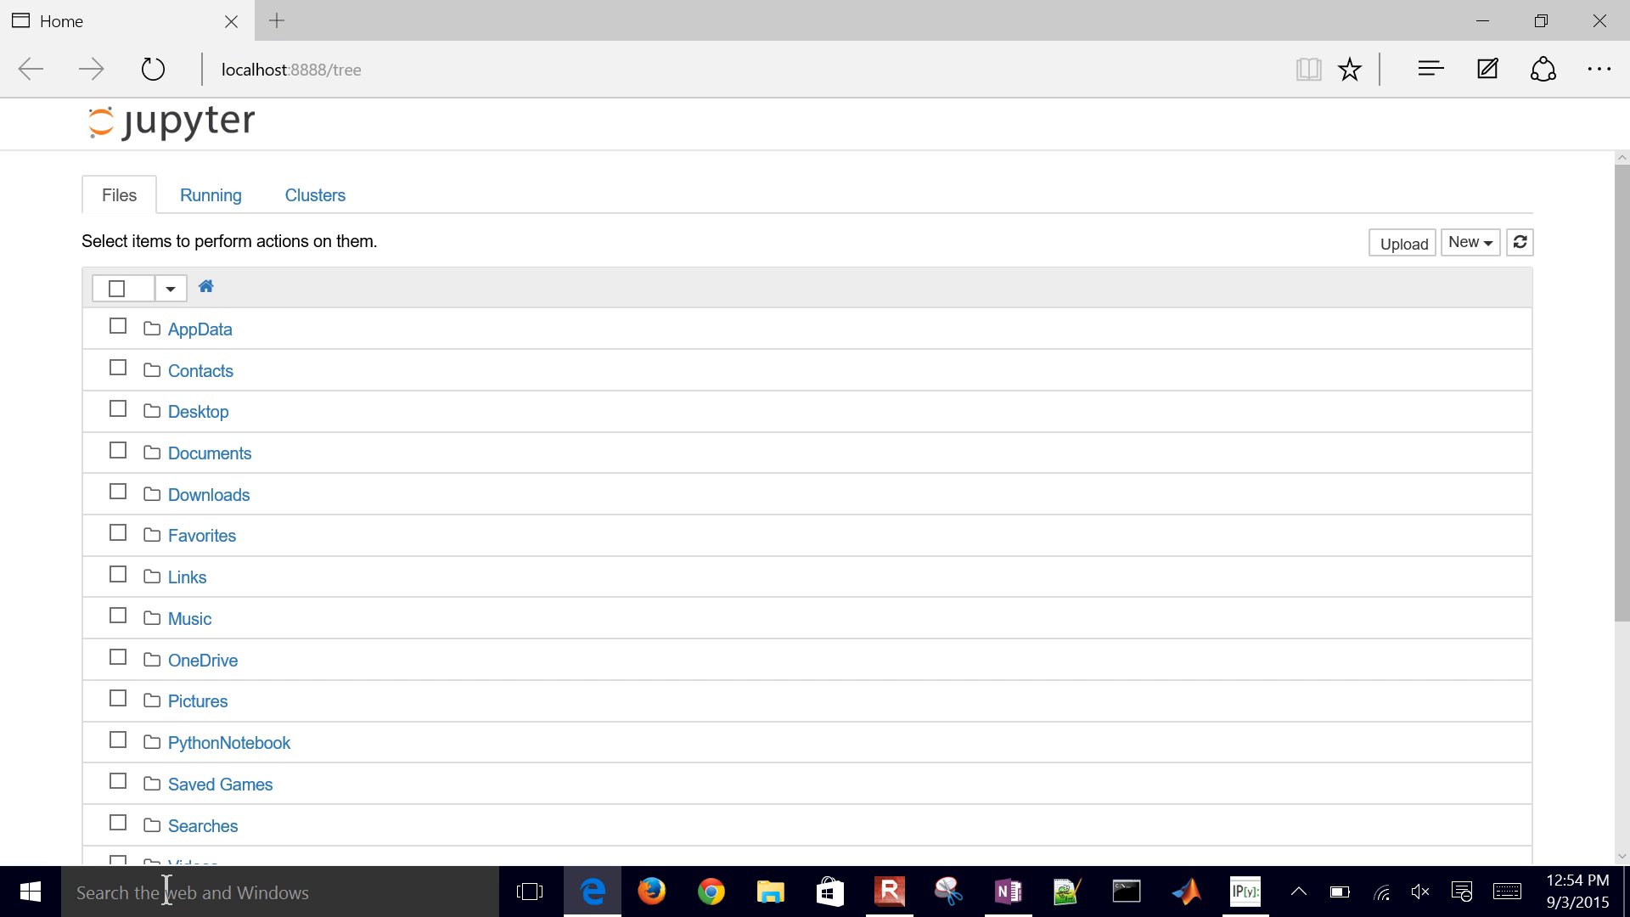
pyautogui.click(230, 742)
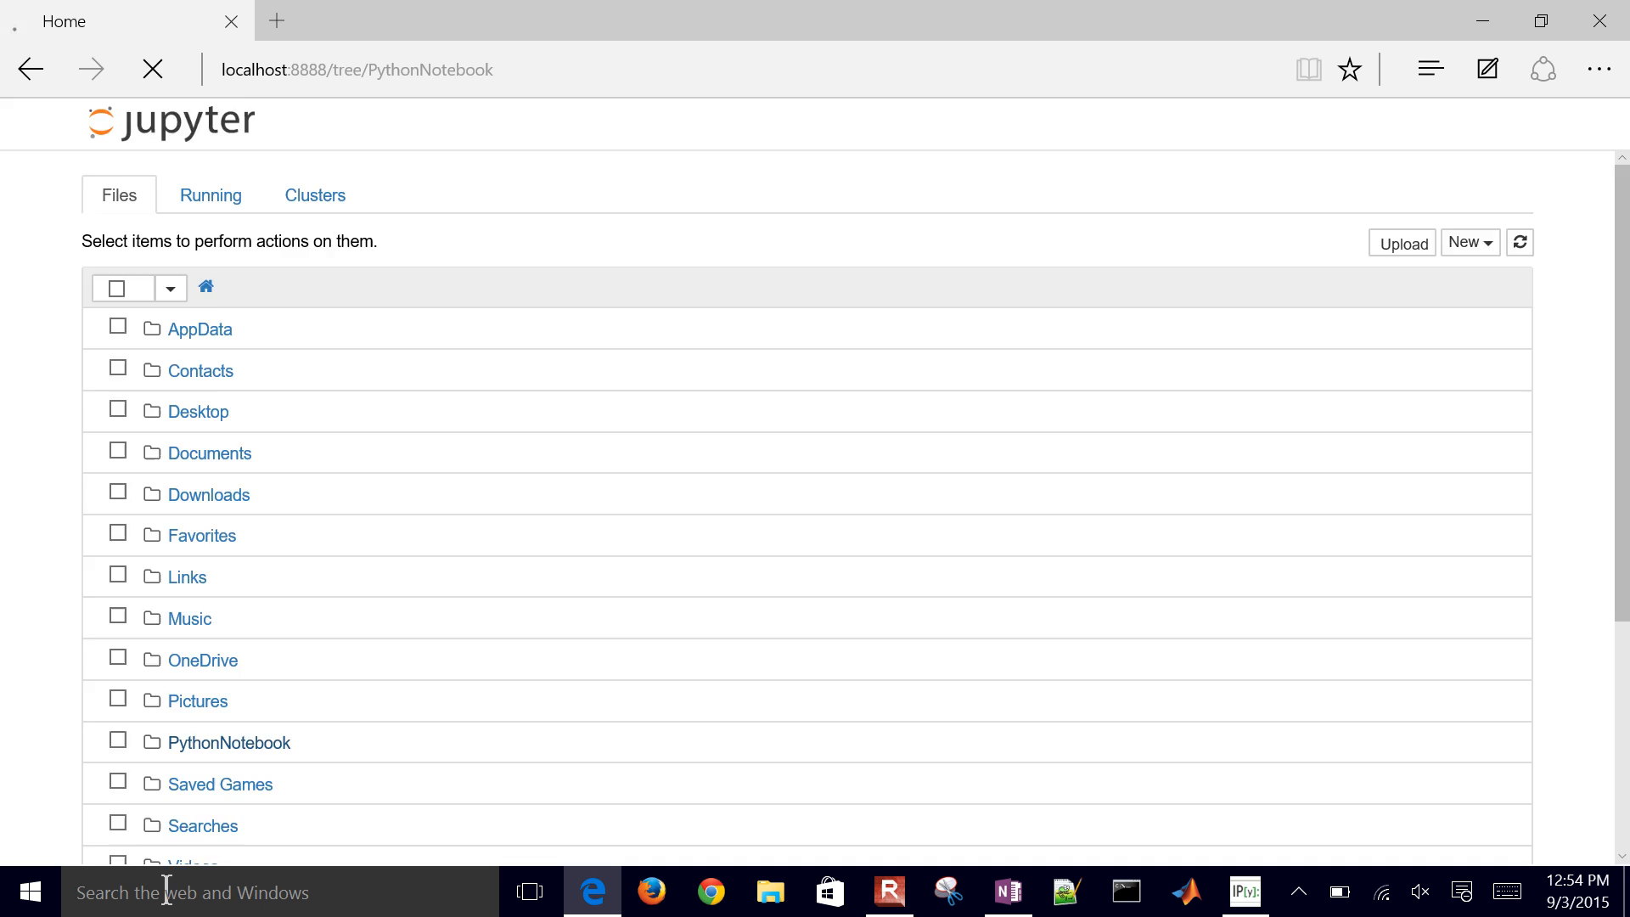
pyautogui.click(1477, 242)
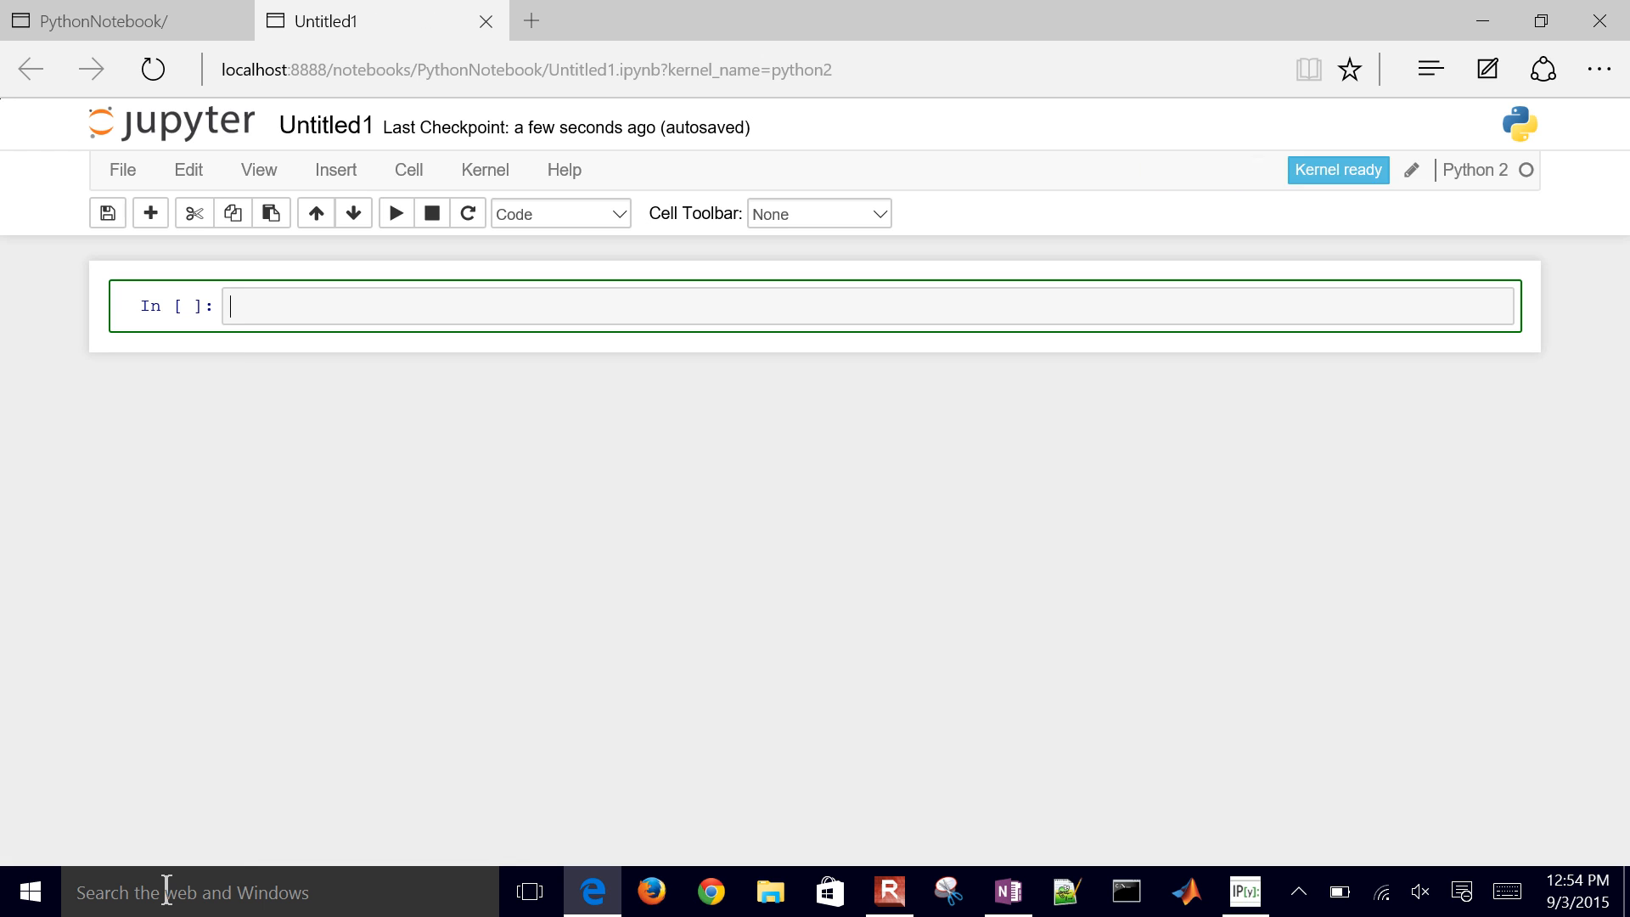
# - Shrink and reposition the notebook window to the right so the handwritten equations stay visible beside it
pyautogui.press('super+Down')
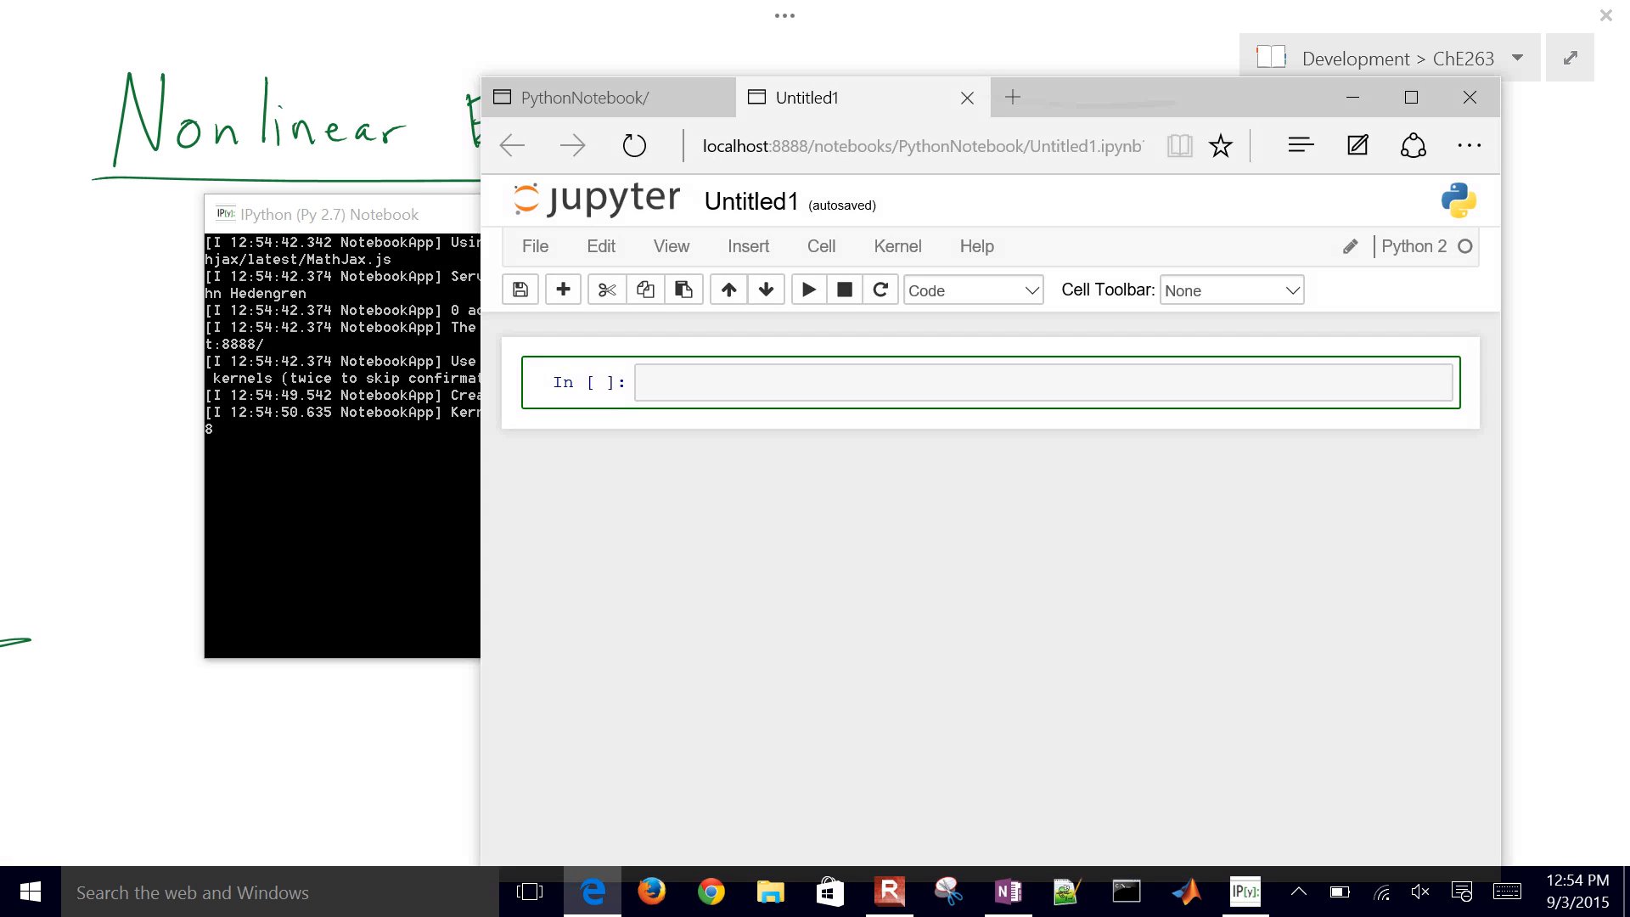
pyautogui.moveTo(637, 21); pyautogui.dragTo(1181, 89)
pyautogui.click(1244, 893)
pyautogui.click(758, 214)
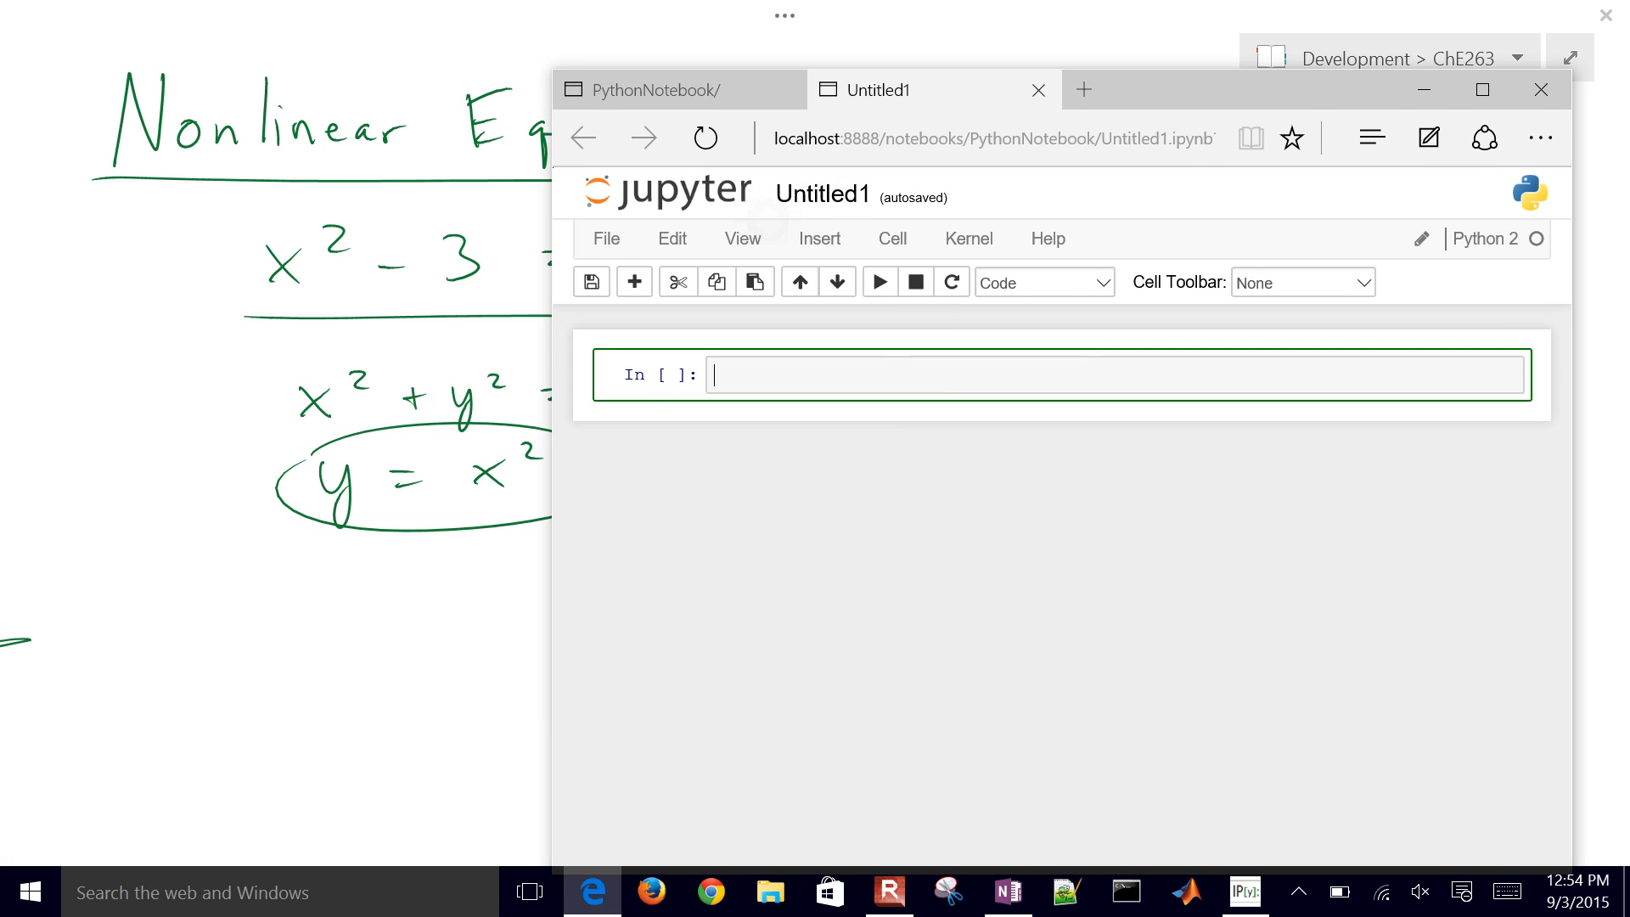
pyautogui.press('super+Down')
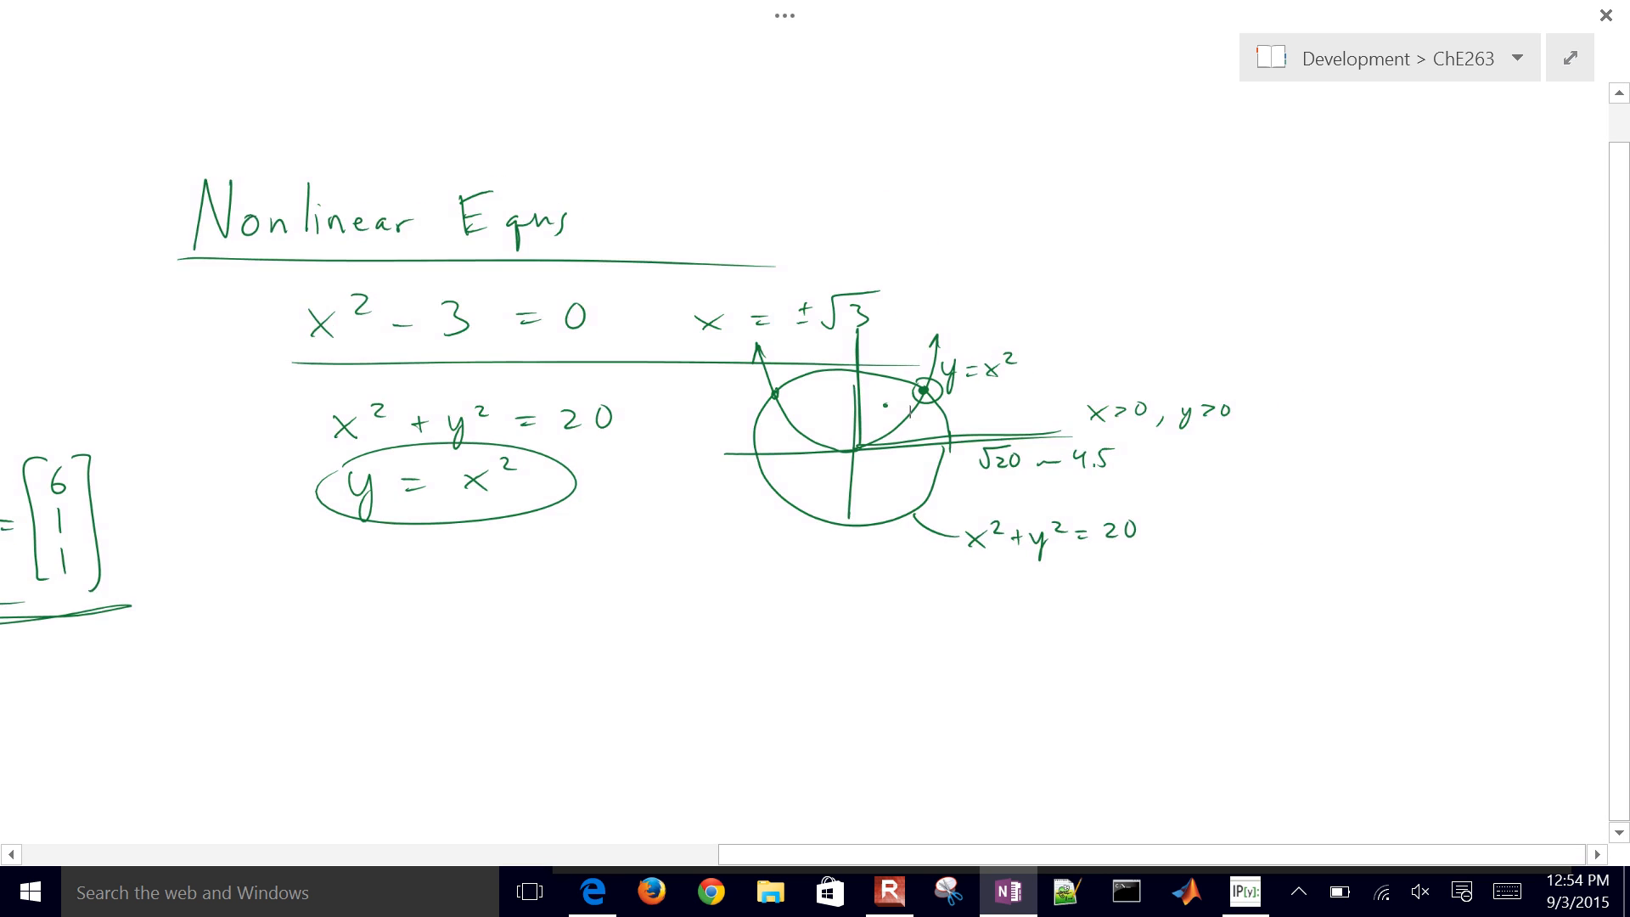
pyautogui.scroll(-3, 815, 459)
pyautogui.hscroll(-5, 484, 383)
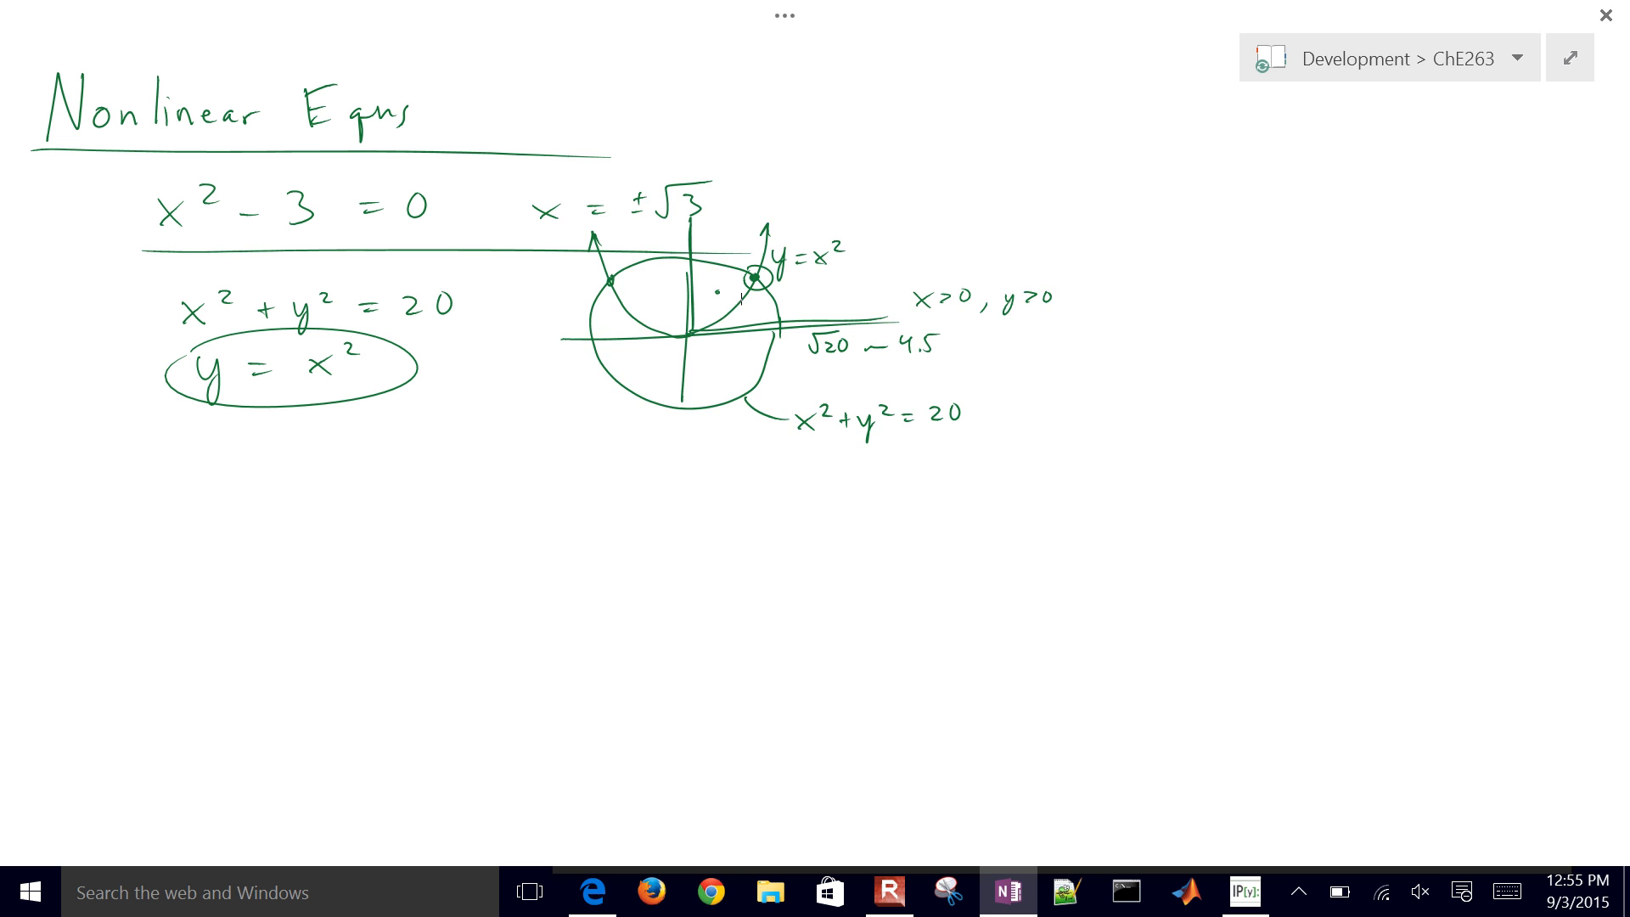
pyautogui.hotkey('alt', 'Tab')
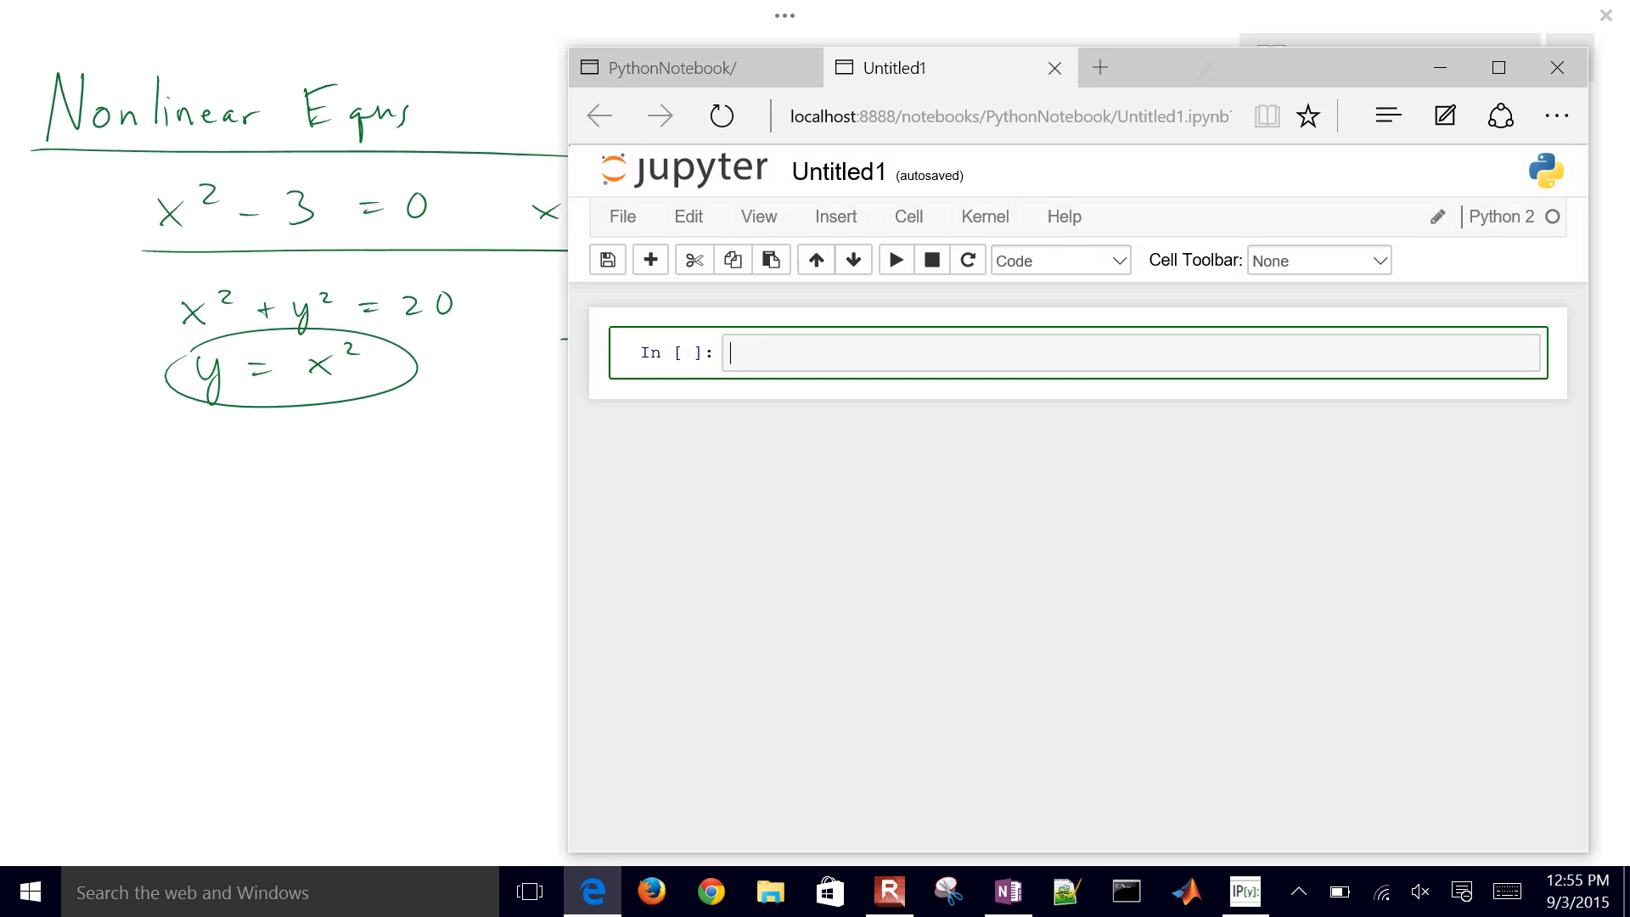
pyautogui.moveTo(1249, 90); pyautogui.dragTo(1261, 3)
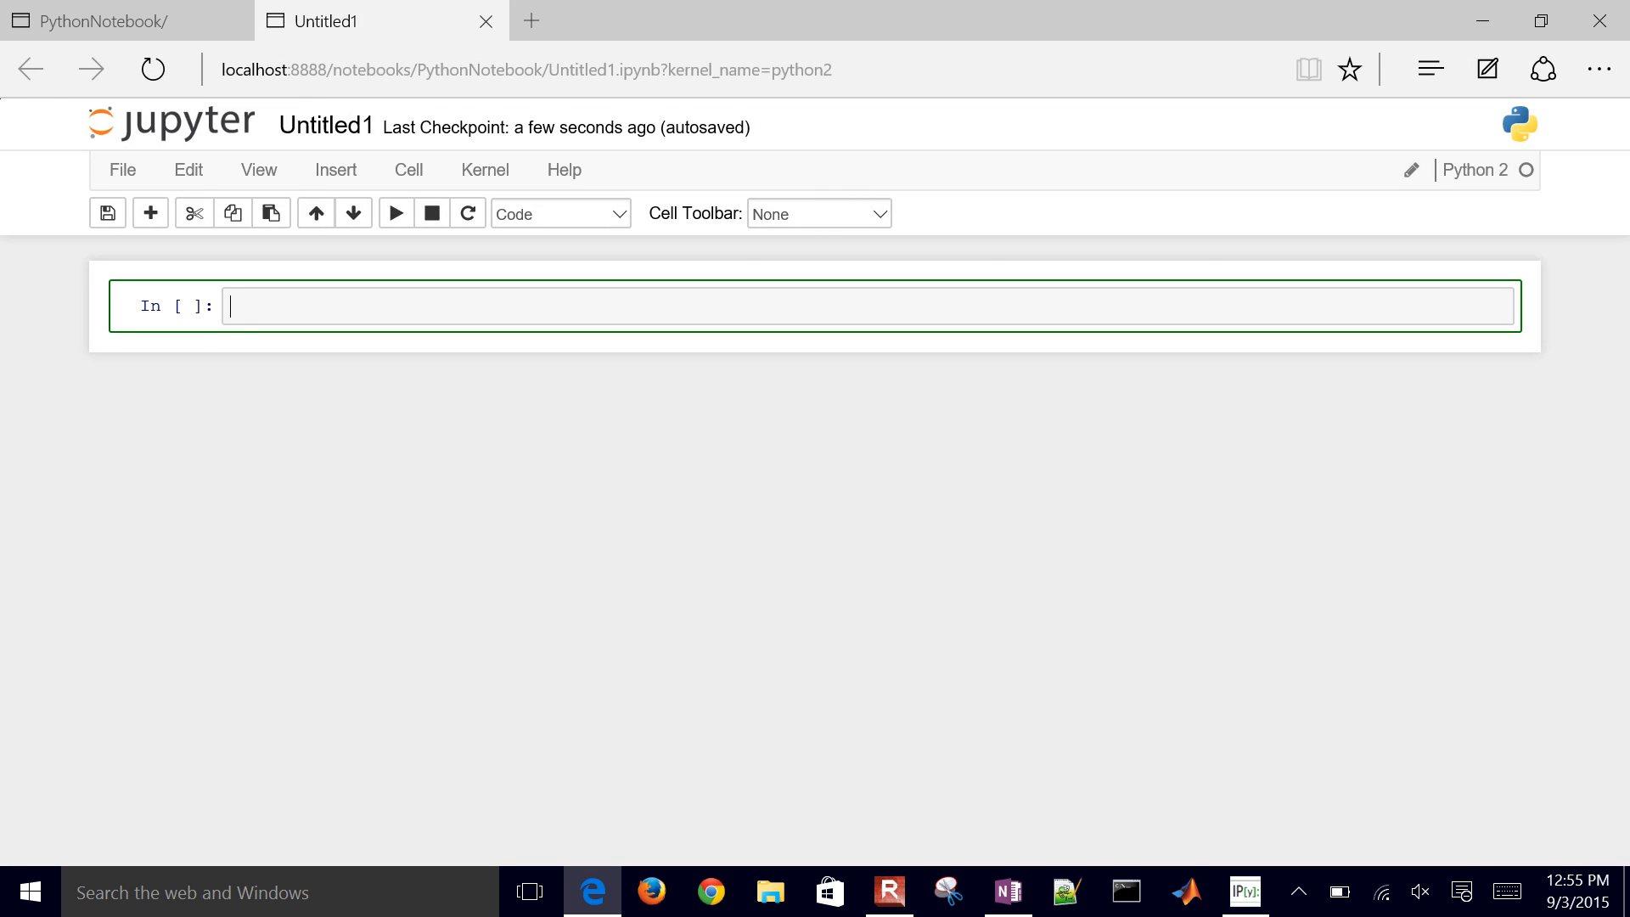
pyautogui.press('super+Down')
pyautogui.moveTo(1274, 89); pyautogui.dragTo(1283, 42)
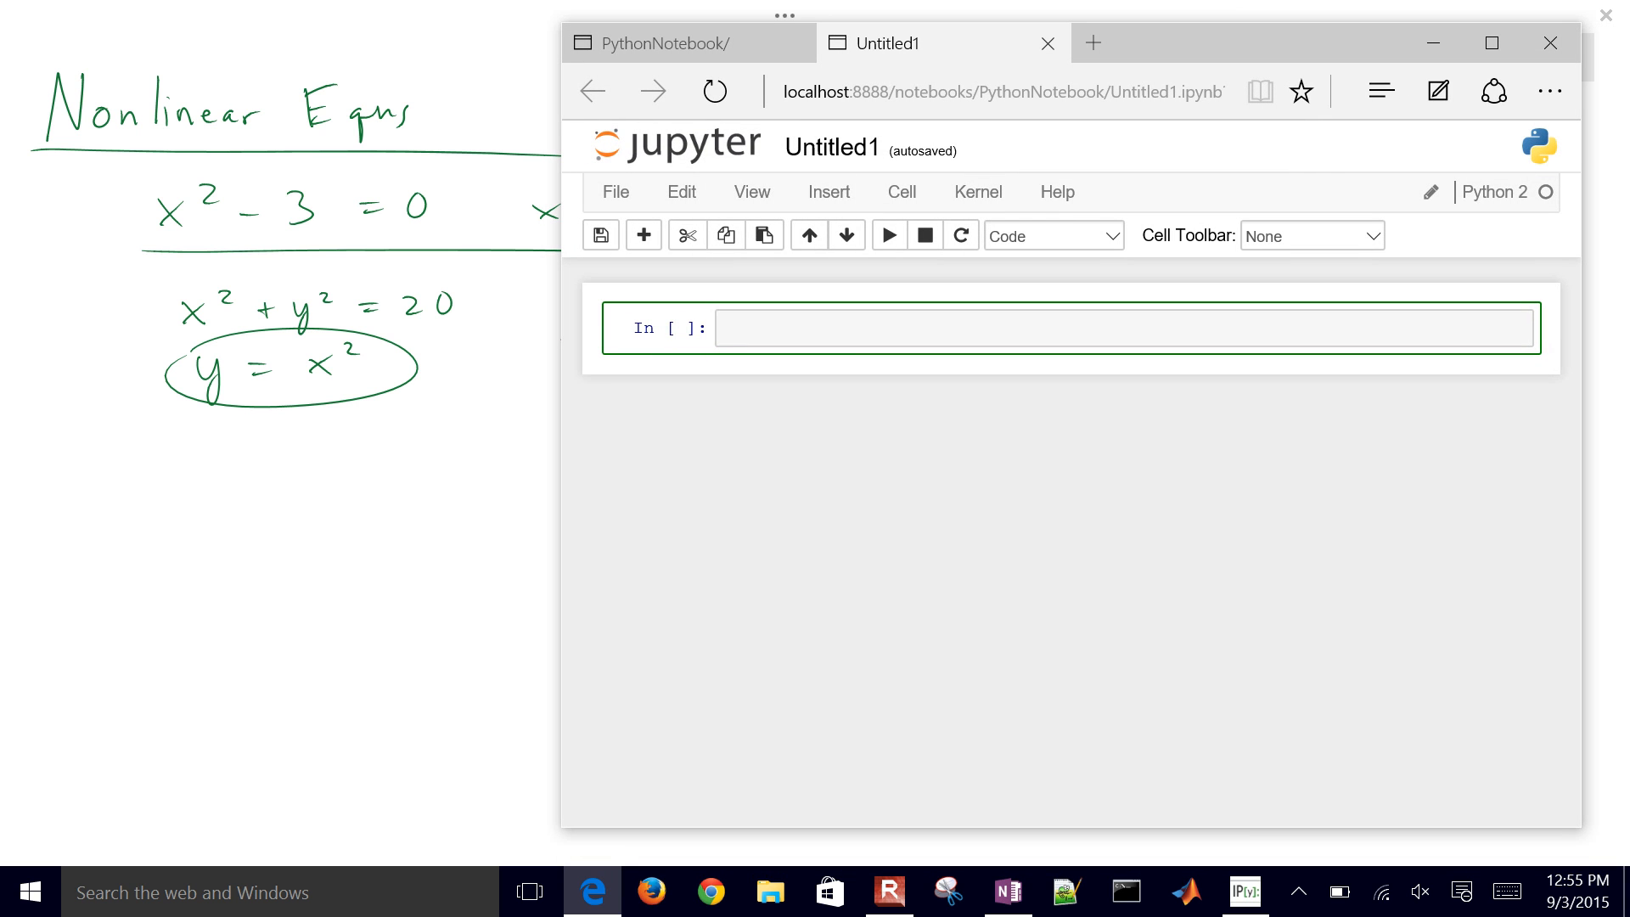
pyautogui.write('f')
pyautogui.write('rom ')
pyautogui.write('numpy')
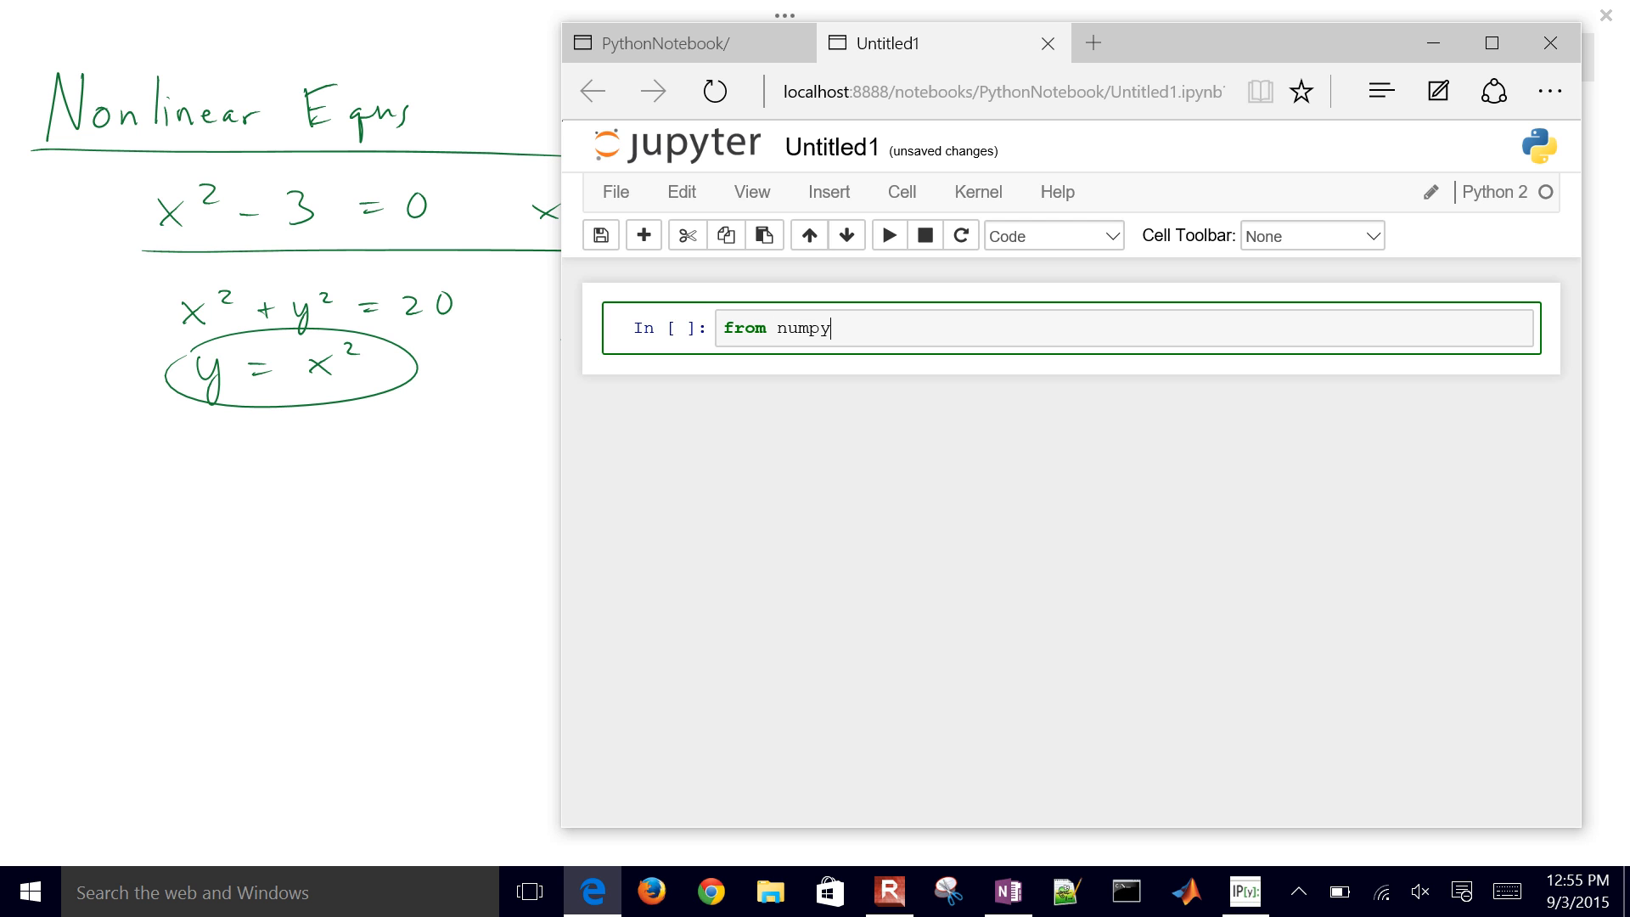
pyautogui.write(' import')
pyautogui.write(' *')
# - Run a first cell with 'from numpy import *' and 'from scipy.optimize import *', getting a new cell below
pyautogui.press('Return')
pyautogui.write('from ')
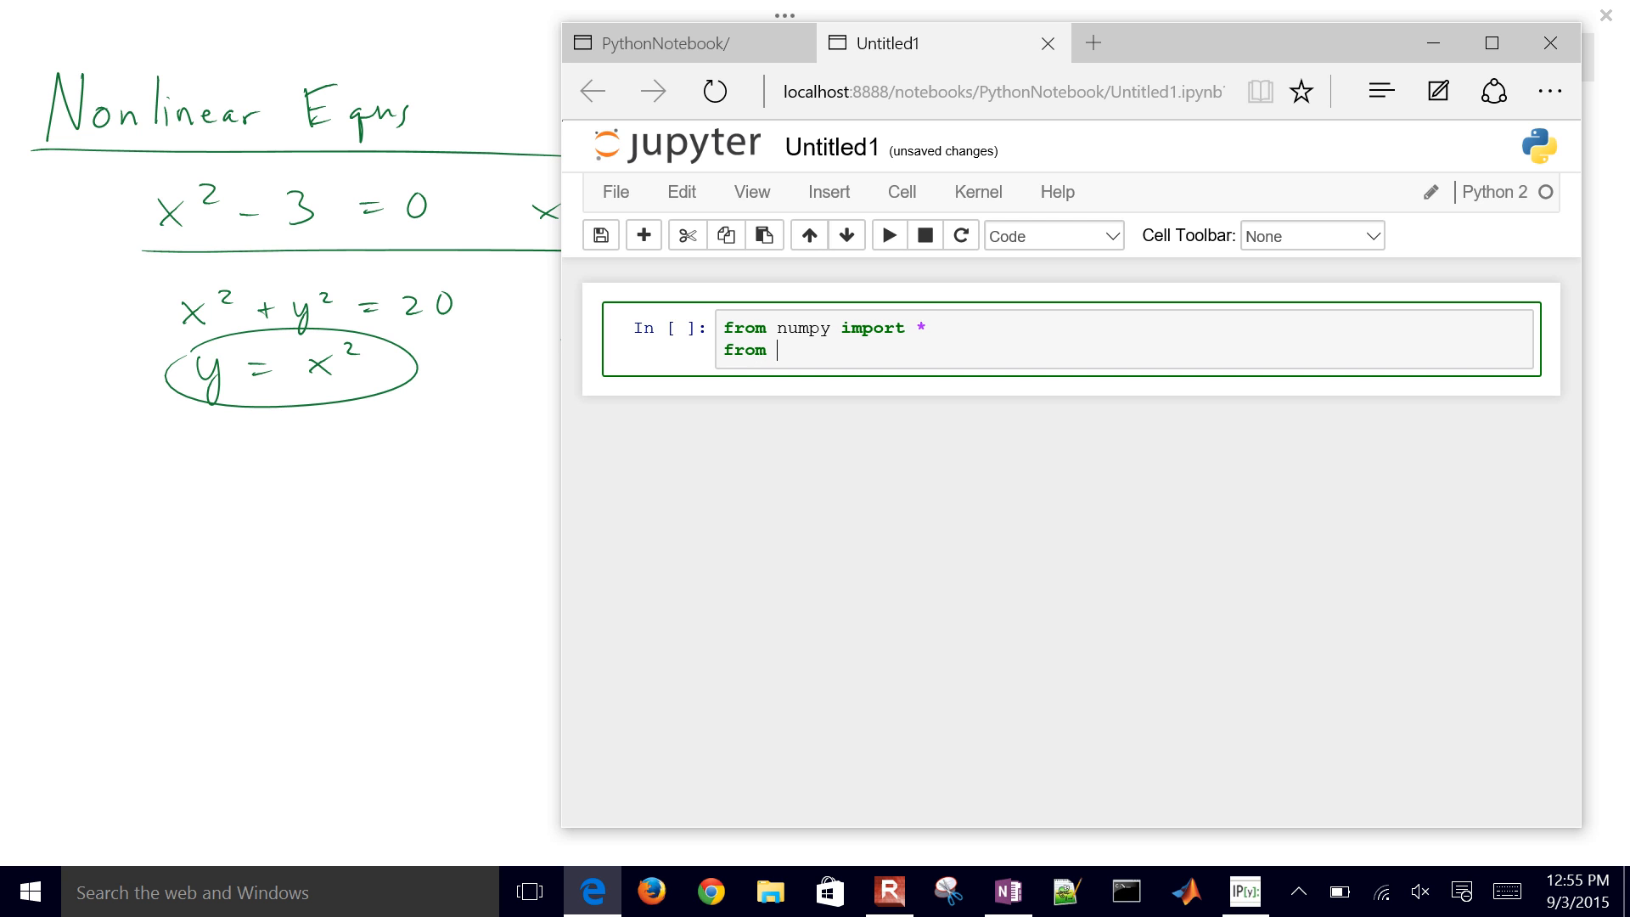
pyautogui.write('scipy.')
pyautogui.write('op')
pyautogui.write('timize')
pyautogui.write(' import *')
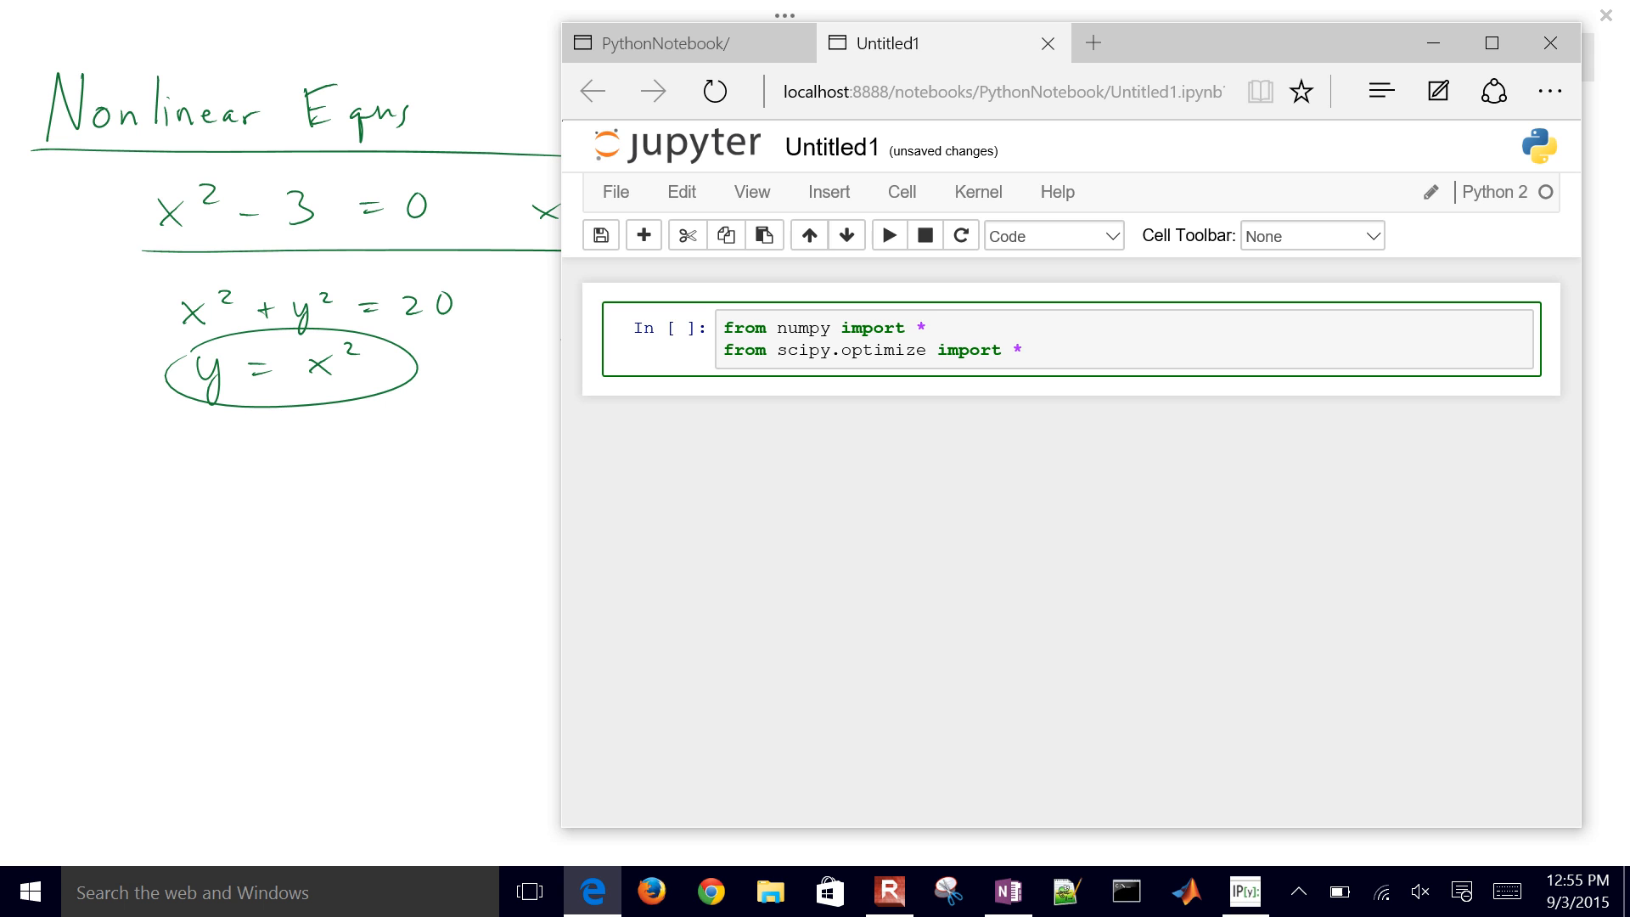
pyautogui.hotkey('alt', 'Return')
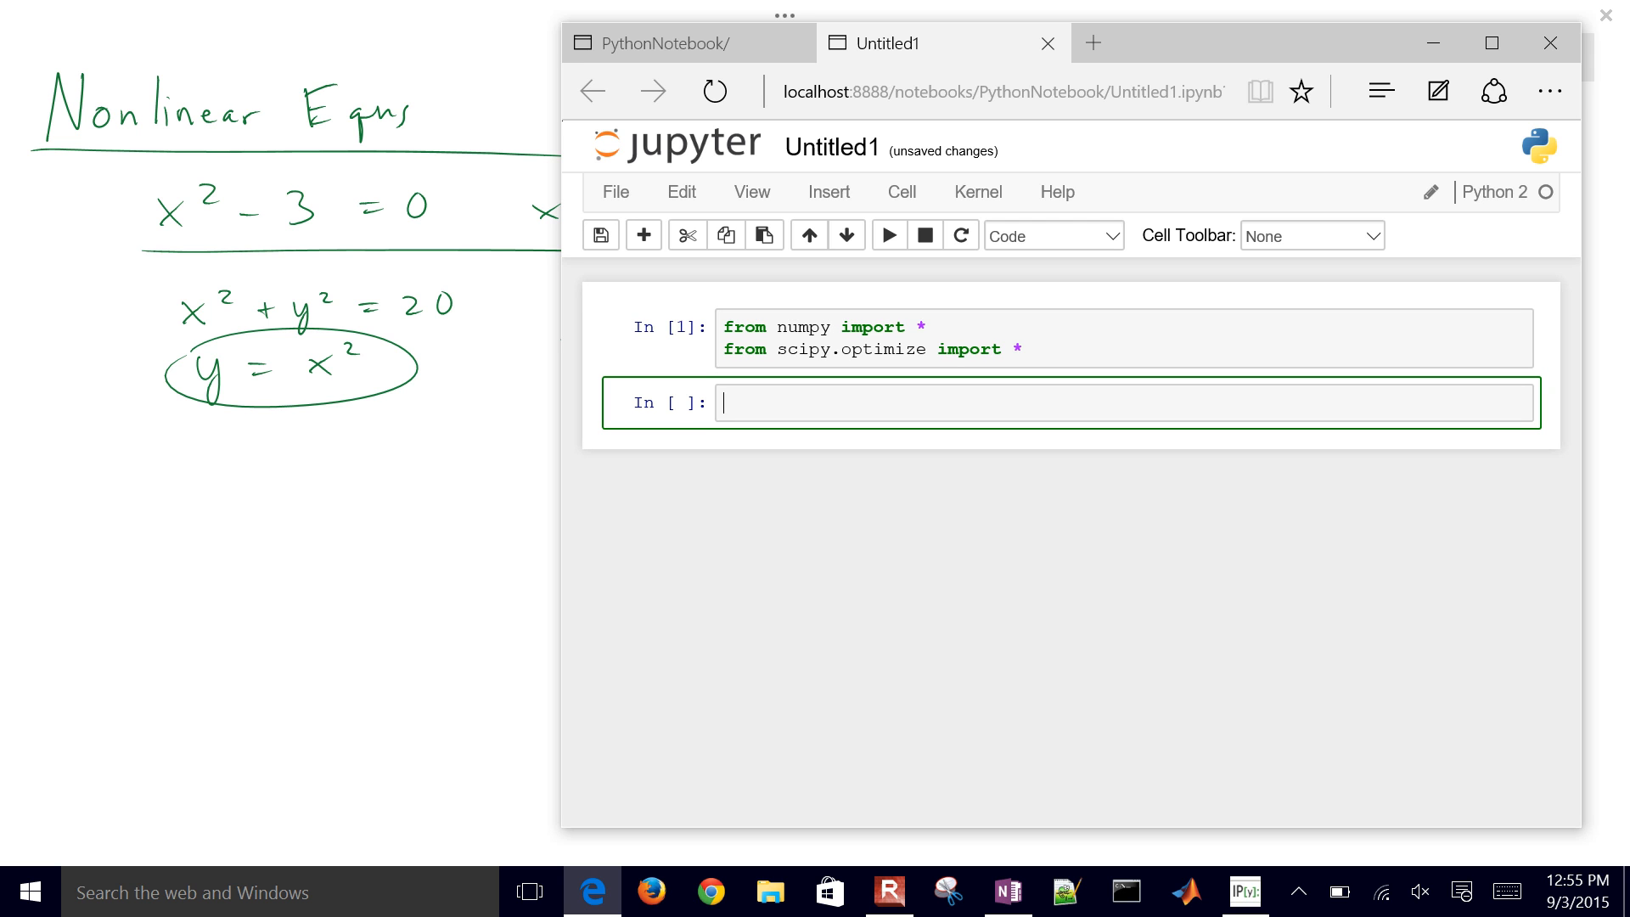
pyautogui.write('d')
pyautogui.write('ef')
pyautogui.write(' myFunction')
pyautogui.write('(x)')
pyautogui.write(':')
# - Define myFunction(z), renaming its argument to z, with body lines x = z[0] and y = z[1]
pyautogui.press('Return')
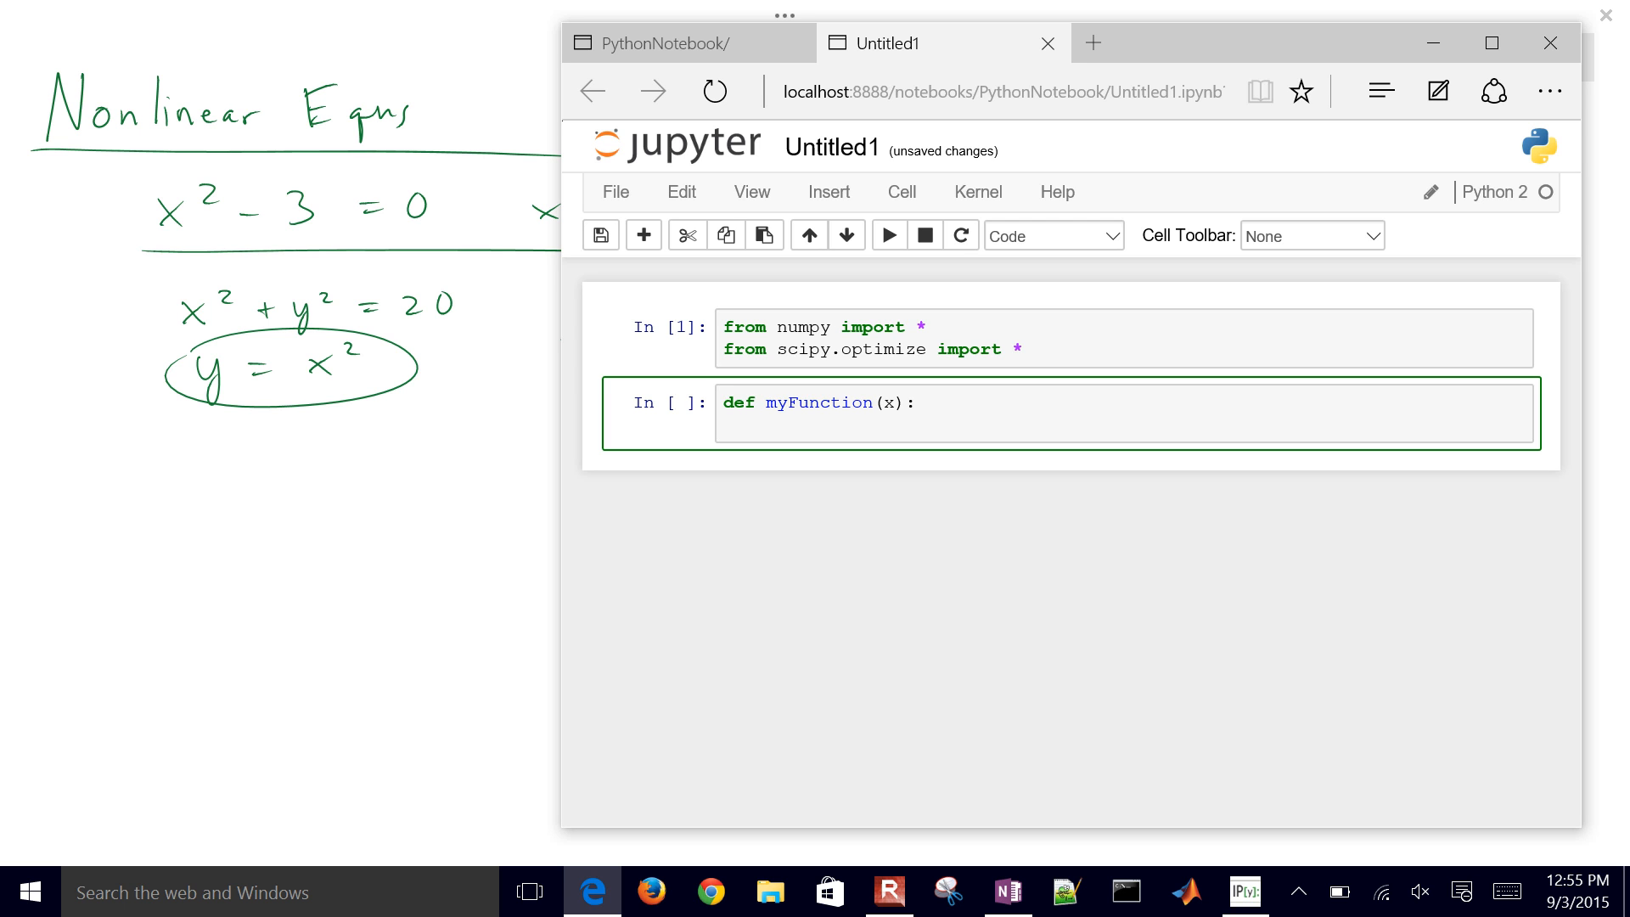
pyautogui.press('BackSpace')
pyautogui.press('BackSpace')
pyautogui.press('BackSpace')
pyautogui.write('z')
pyautogui.press('Down')
pyautogui.write('x')
pyautogui.press('BackSpace')
pyautogui.write('x = ')
pyautogui.write('z[')
pyautogui.write('0')
pyautogui.press('Return')
pyautogui.write('y')
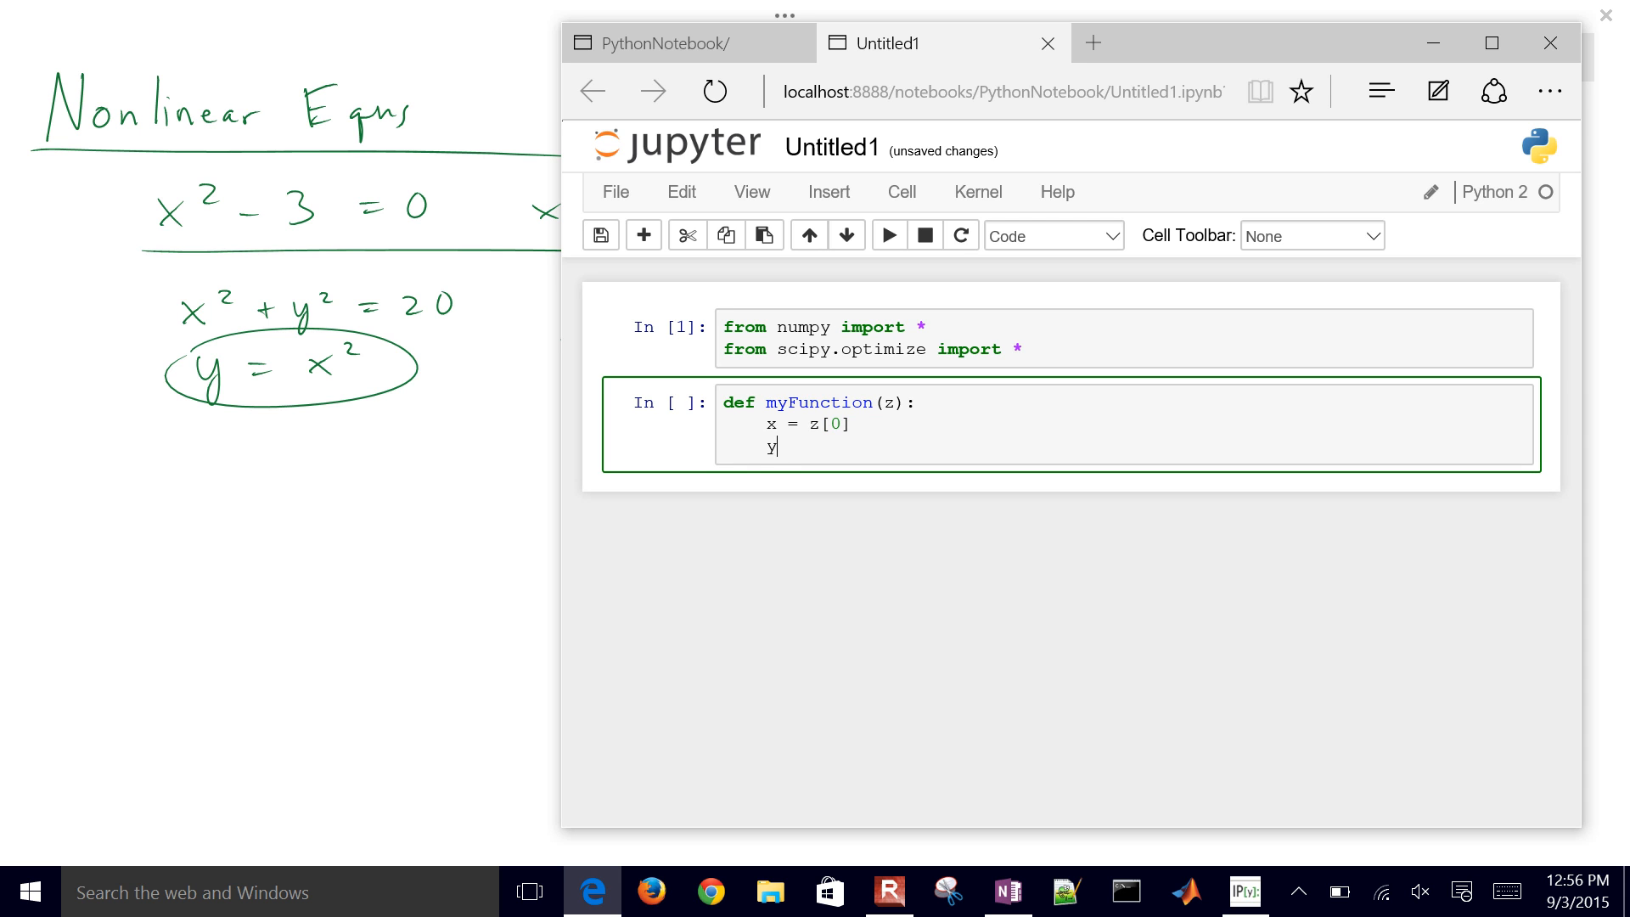
pyautogui.write(' = z[')
pyautogui.write('1')
pyautogui.press('Return')
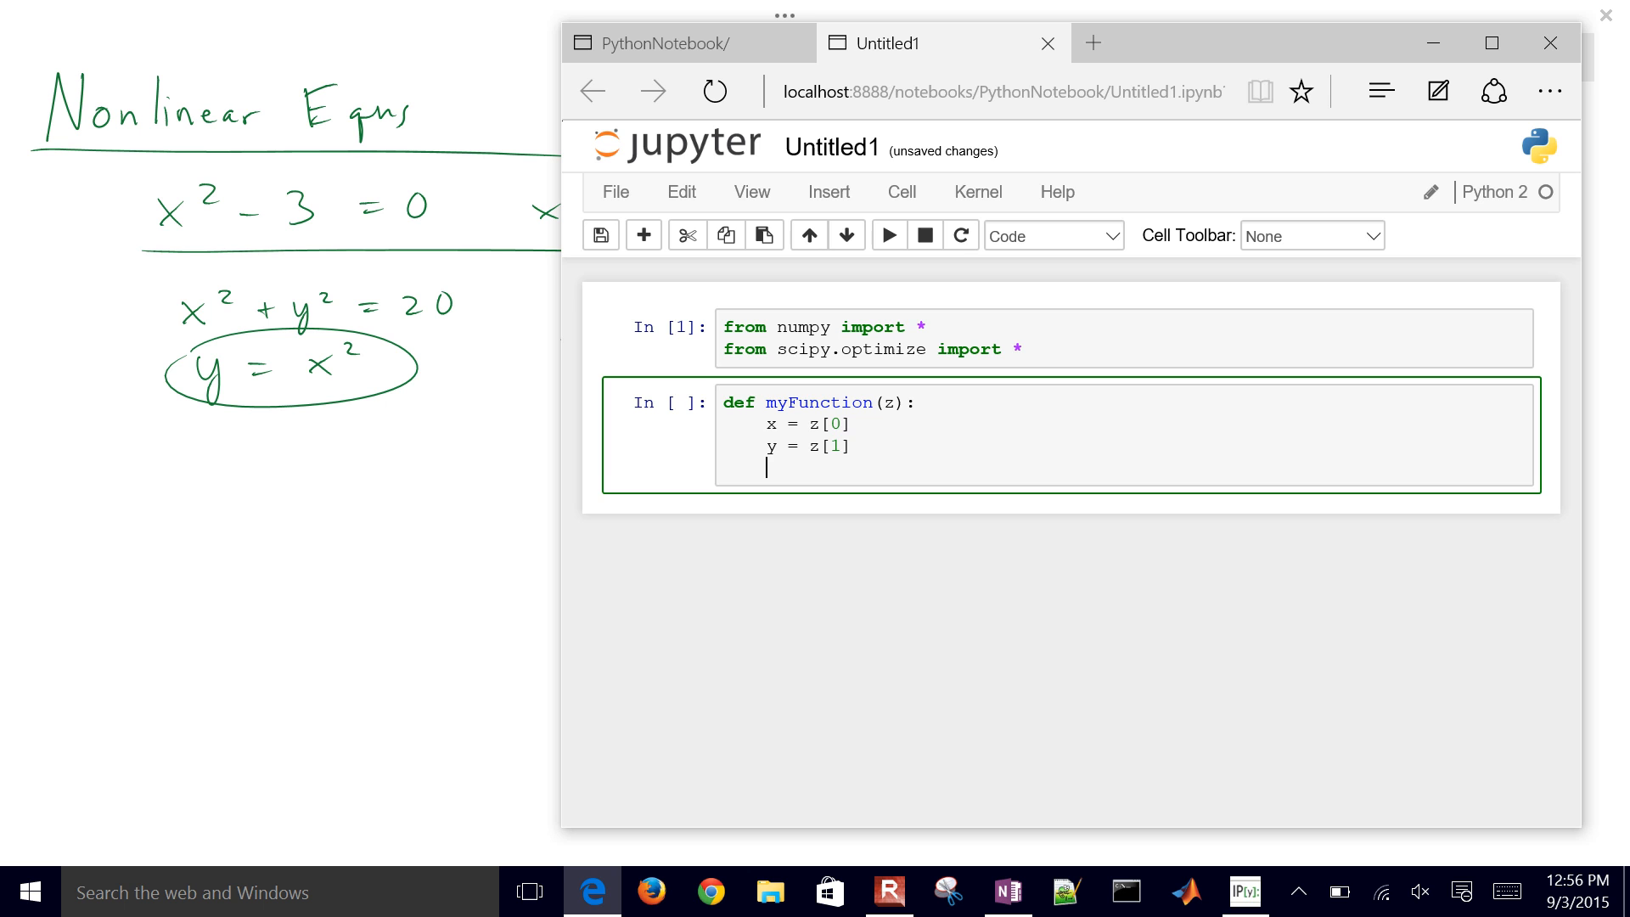
# - Add F[0] = pow(x,2)+pow(y,2)-20, F[1] = y - pow(x,2) and return F to the function body
pyautogui.press('Return')
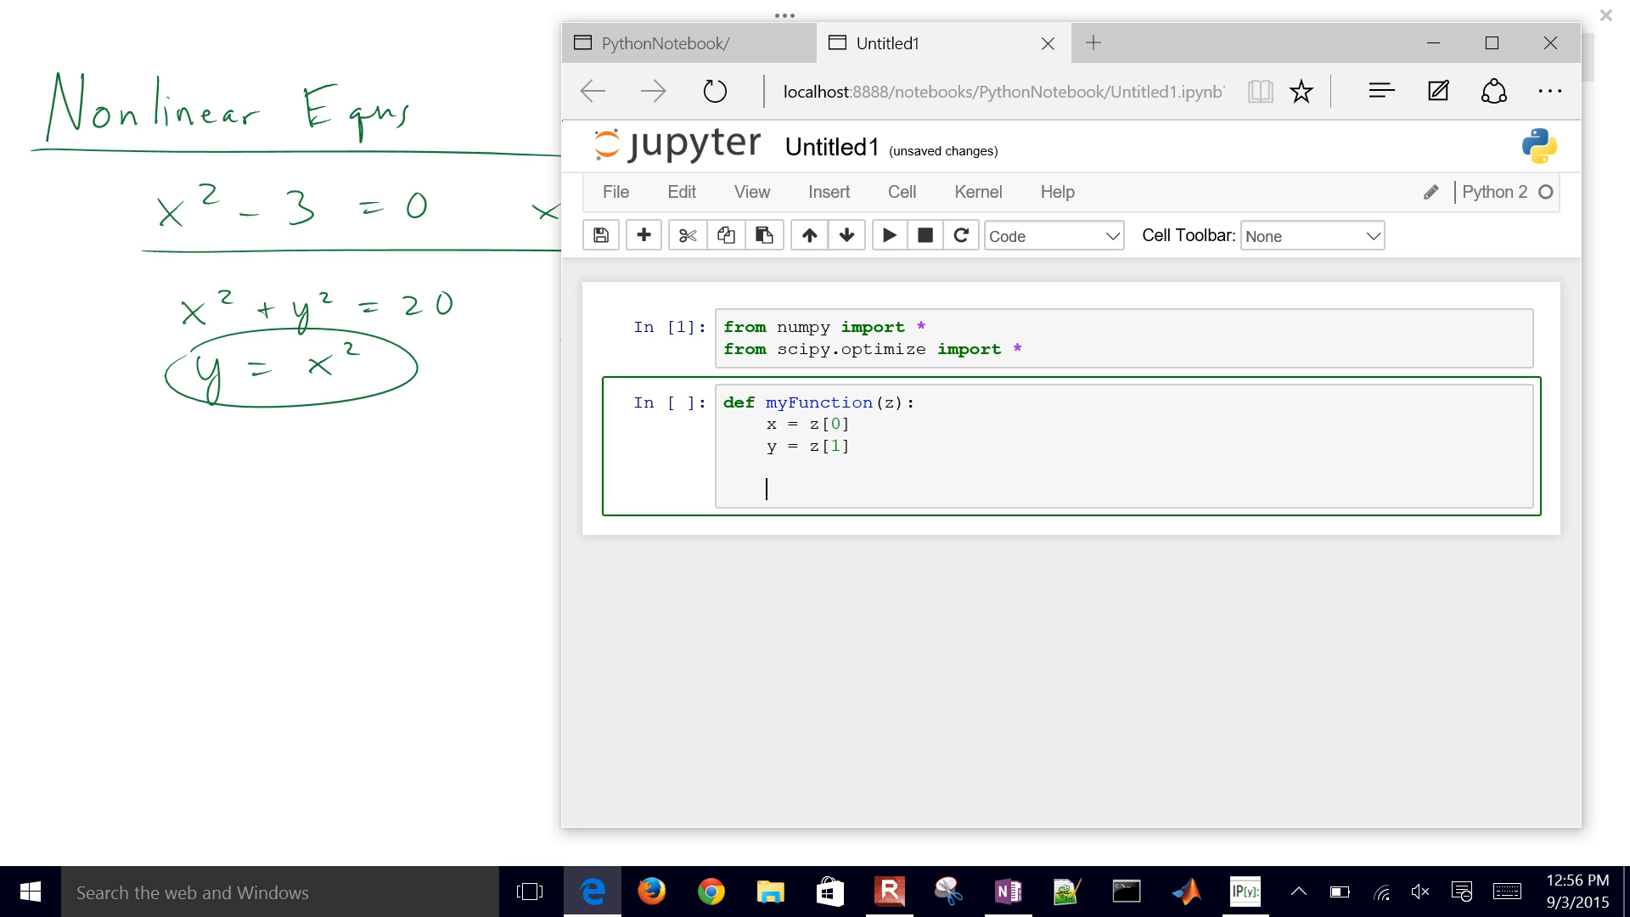
pyautogui.write('F[0] = ')
pyautogui.write('x')
pyautogui.press('BackSpace')
pyautogui.write('po')
pyautogui.write('w(x,2')
pyautogui.write(')')
pyautogui.write('+pow')
pyautogui.write('(y,2')
pyautogui.write(')-')
pyautogui.write('20')
pyautogui.press('Return')
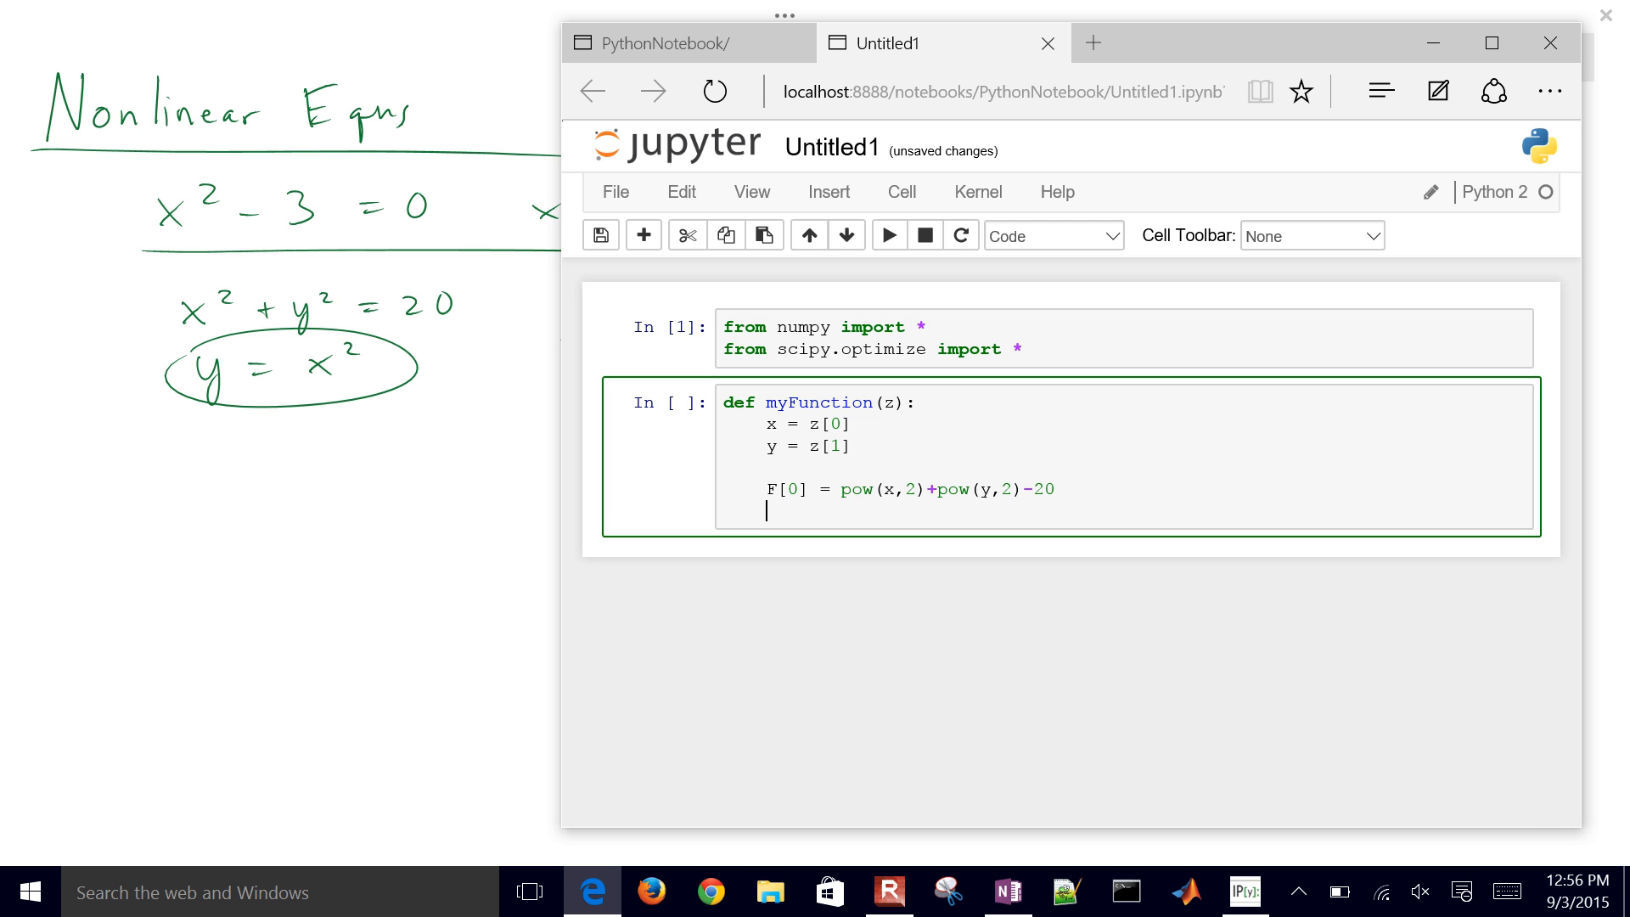
pyautogui.write('F[1]')
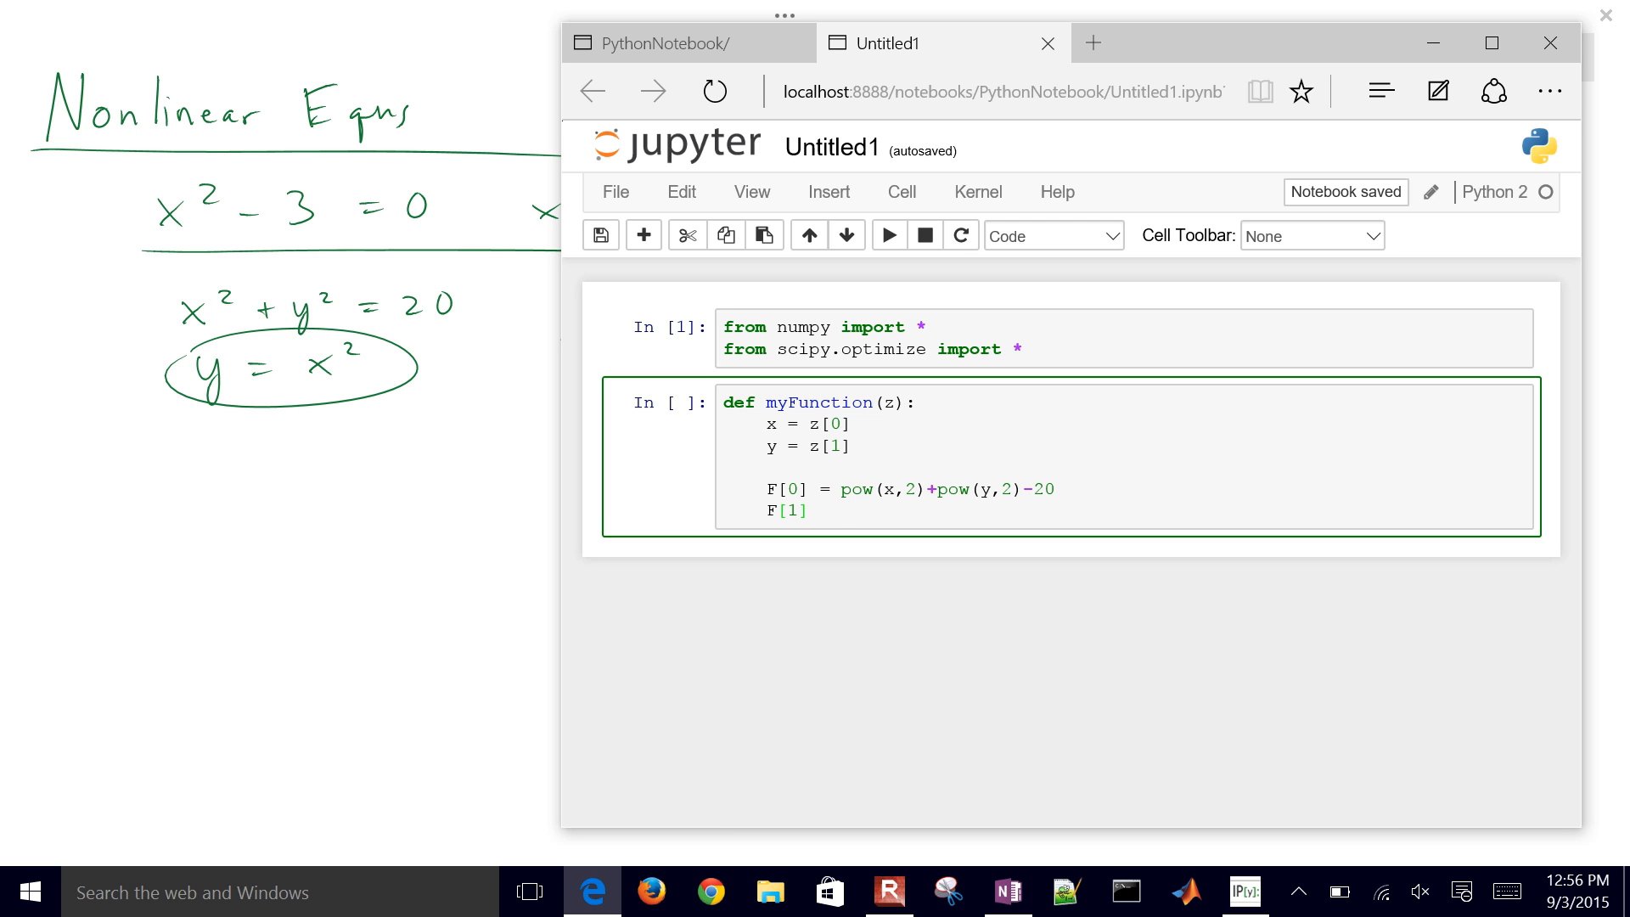
pyautogui.write(' = ')
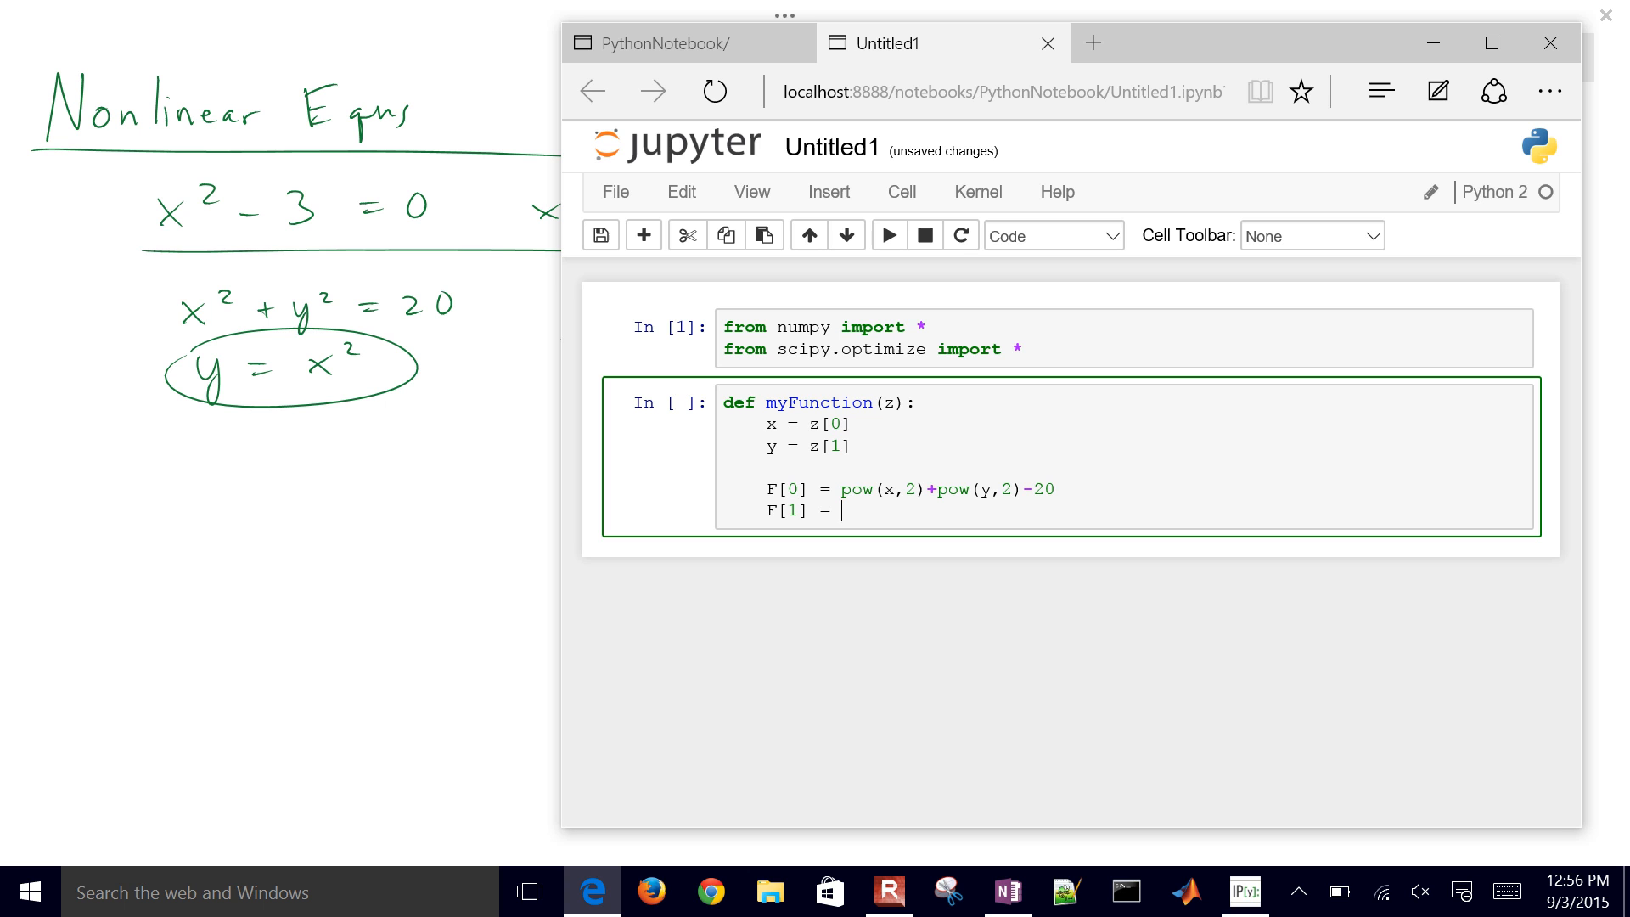
pyautogui.write('y - ')
pyautogui.write('pow(y')
pyautogui.press('BackSpace')
pyautogui.write('x,2')
pyautogui.write(')')
pyautogui.press('Return')
pyautogui.write('re')
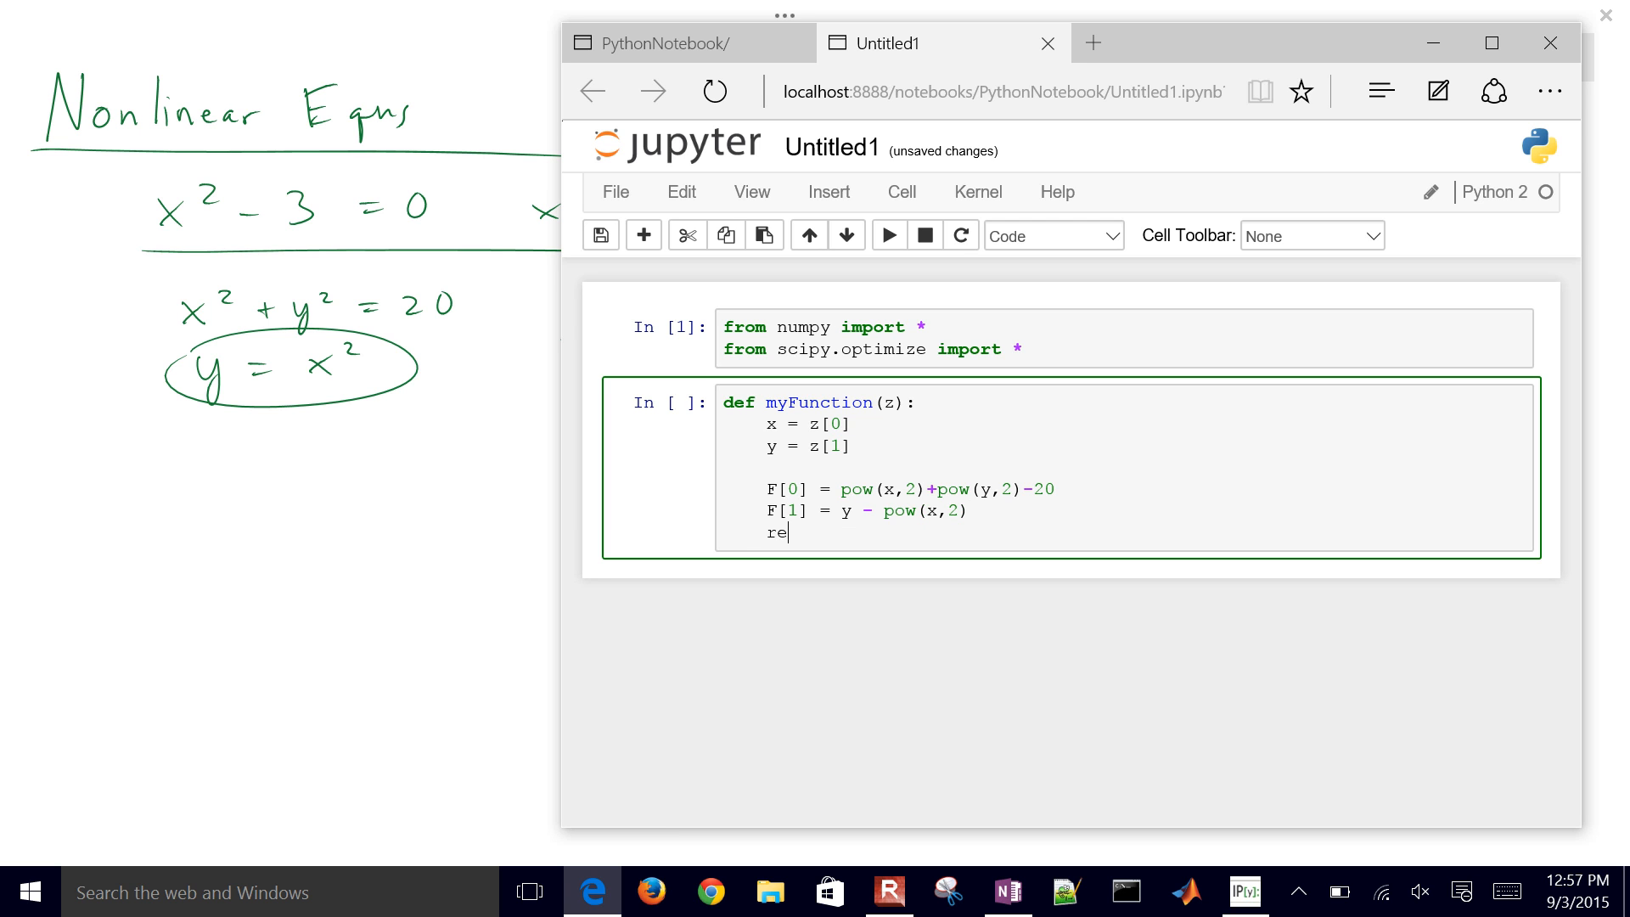
pyautogui.write('turn F')
# - Run the myFunction cell and enter zGuess = array([1,1]) in the new cell
pyautogui.hotkey('shift', 'Return')
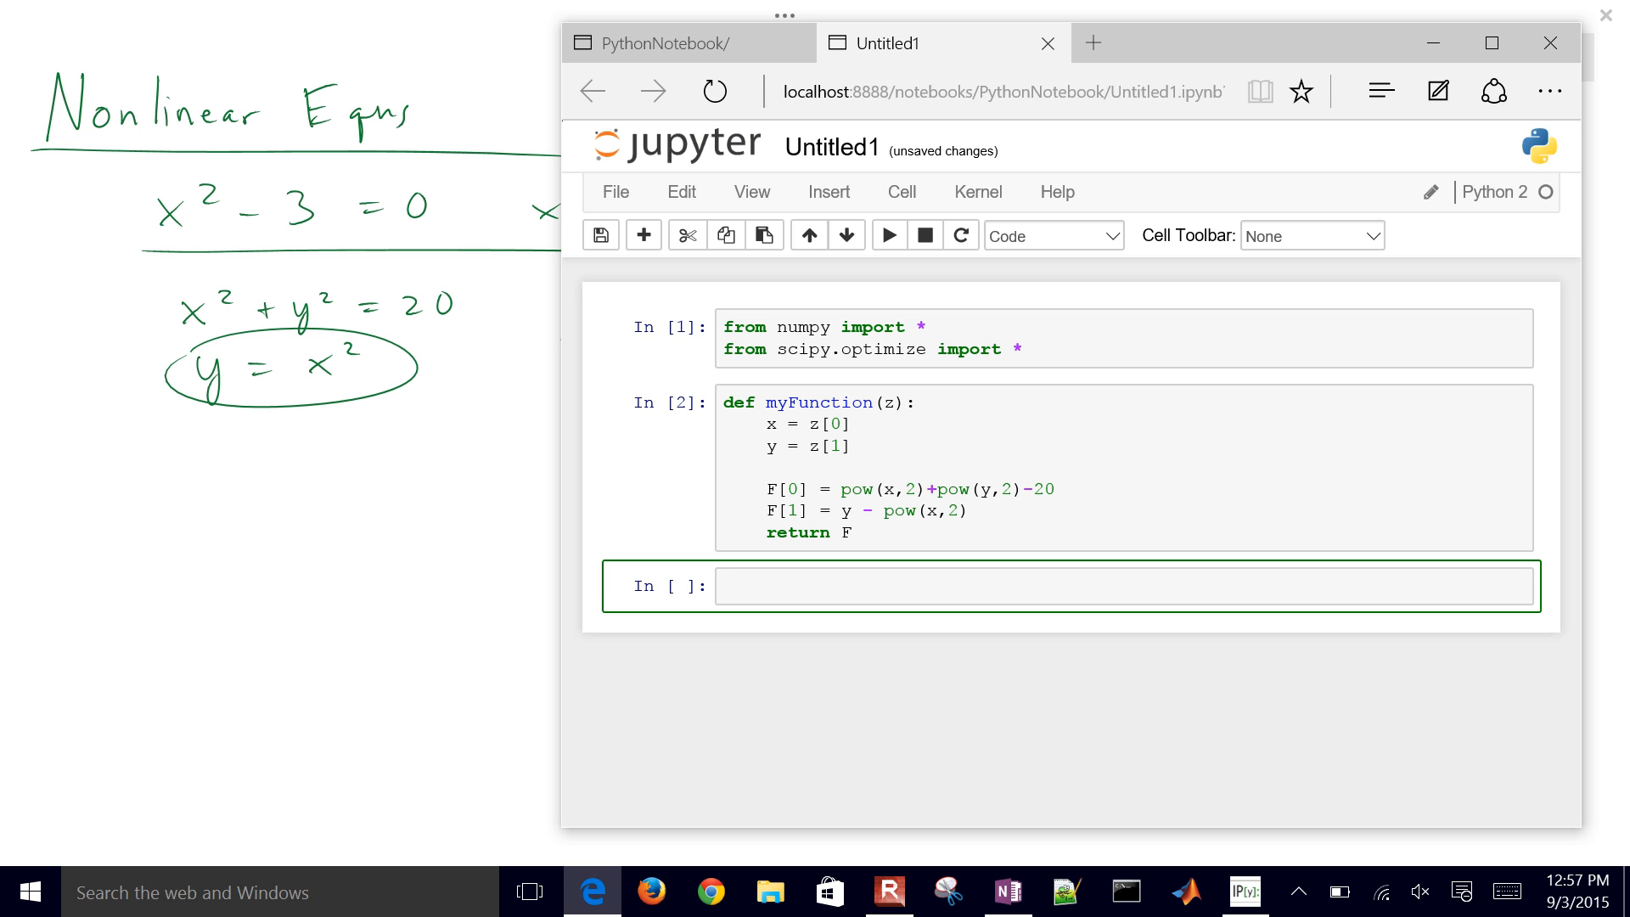
pyautogui.write('zGues')
pyautogui.write('s = ')
pyautogui.write('arra')
pyautogui.write('y')
pyautogui.write('([1,')
pyautogui.write('1])')
# - Run the zGuess cell and write z = fsolve(myFunction,zGuess) in the fourth cell
pyautogui.hotkey('shift', 'Return')
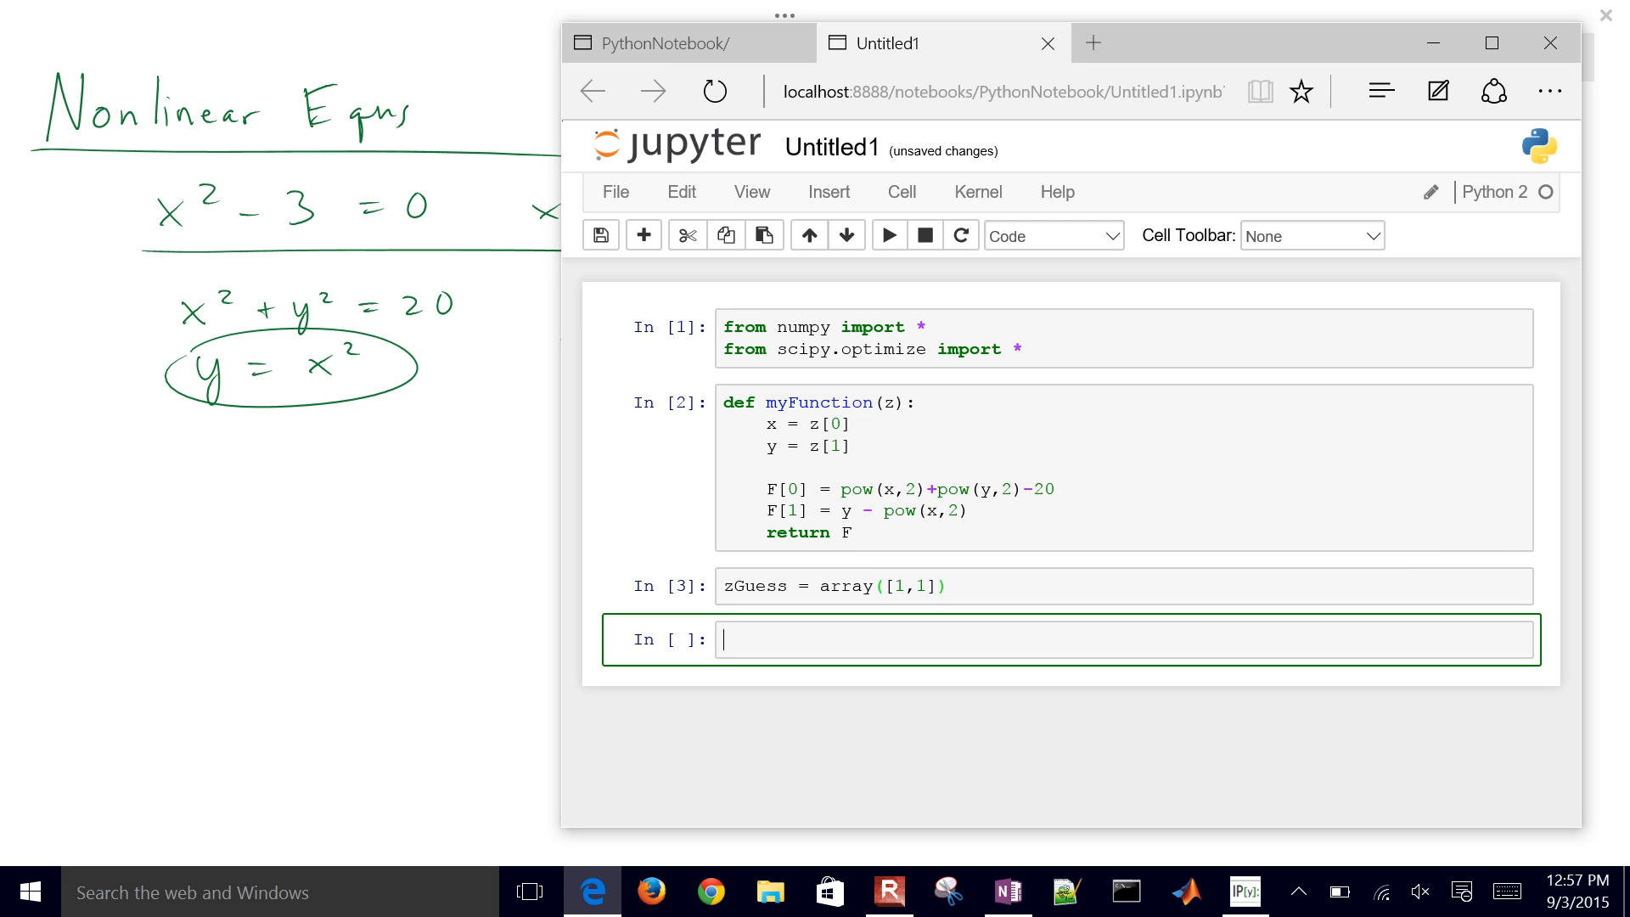
pyautogui.write('z = fs')
pyautogui.write('olve')
pyautogui.write('(')
pyautogui.write('m')
pyautogui.write('yFunc')
pyautogui.write('tion')
pyautogui.write(',zGues')
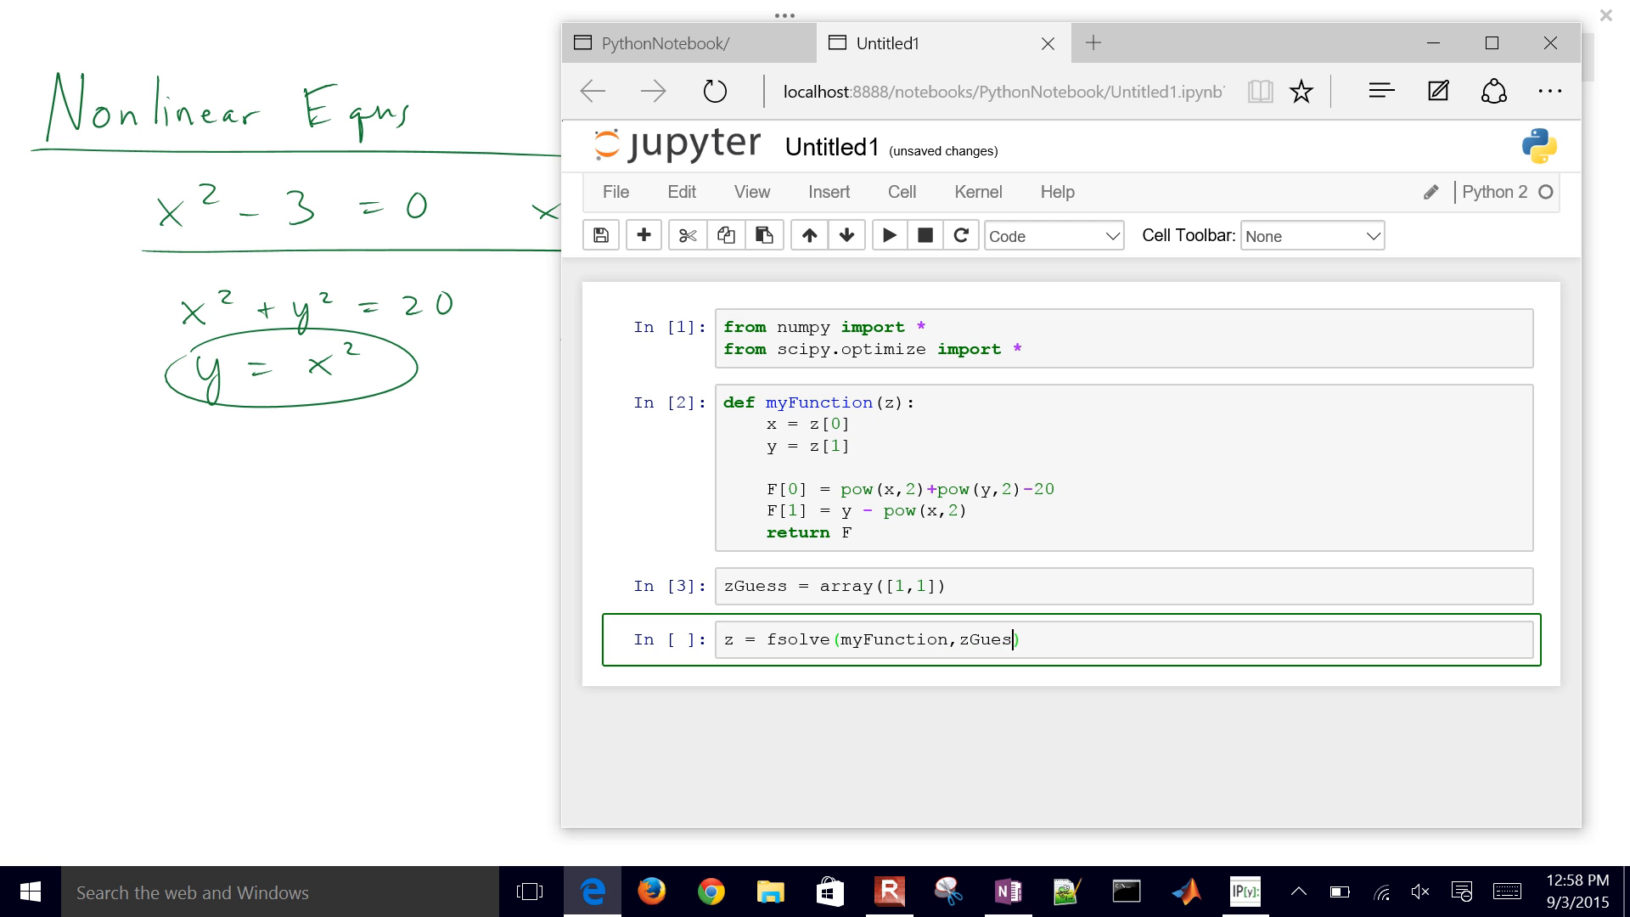
pyautogui.write('s')
# - Run the fsolve cell, get NameError 'F' is not defined, and return to the myFunction cell
pyautogui.hotkey('shift', 'Return')
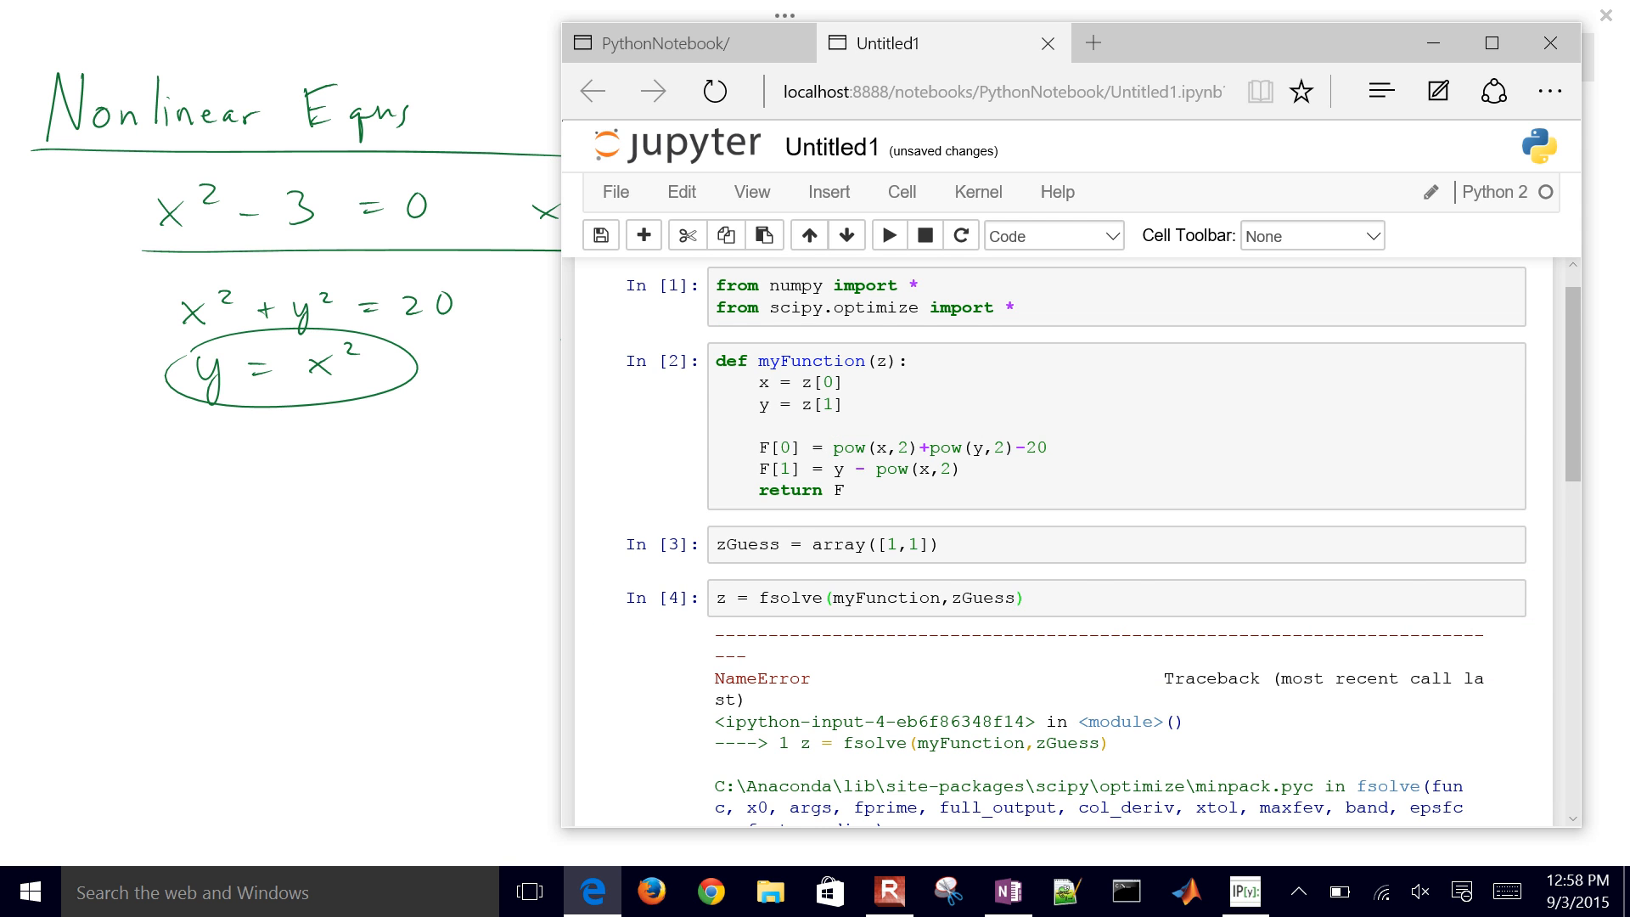
pyautogui.scroll(-2, 1070, 542)
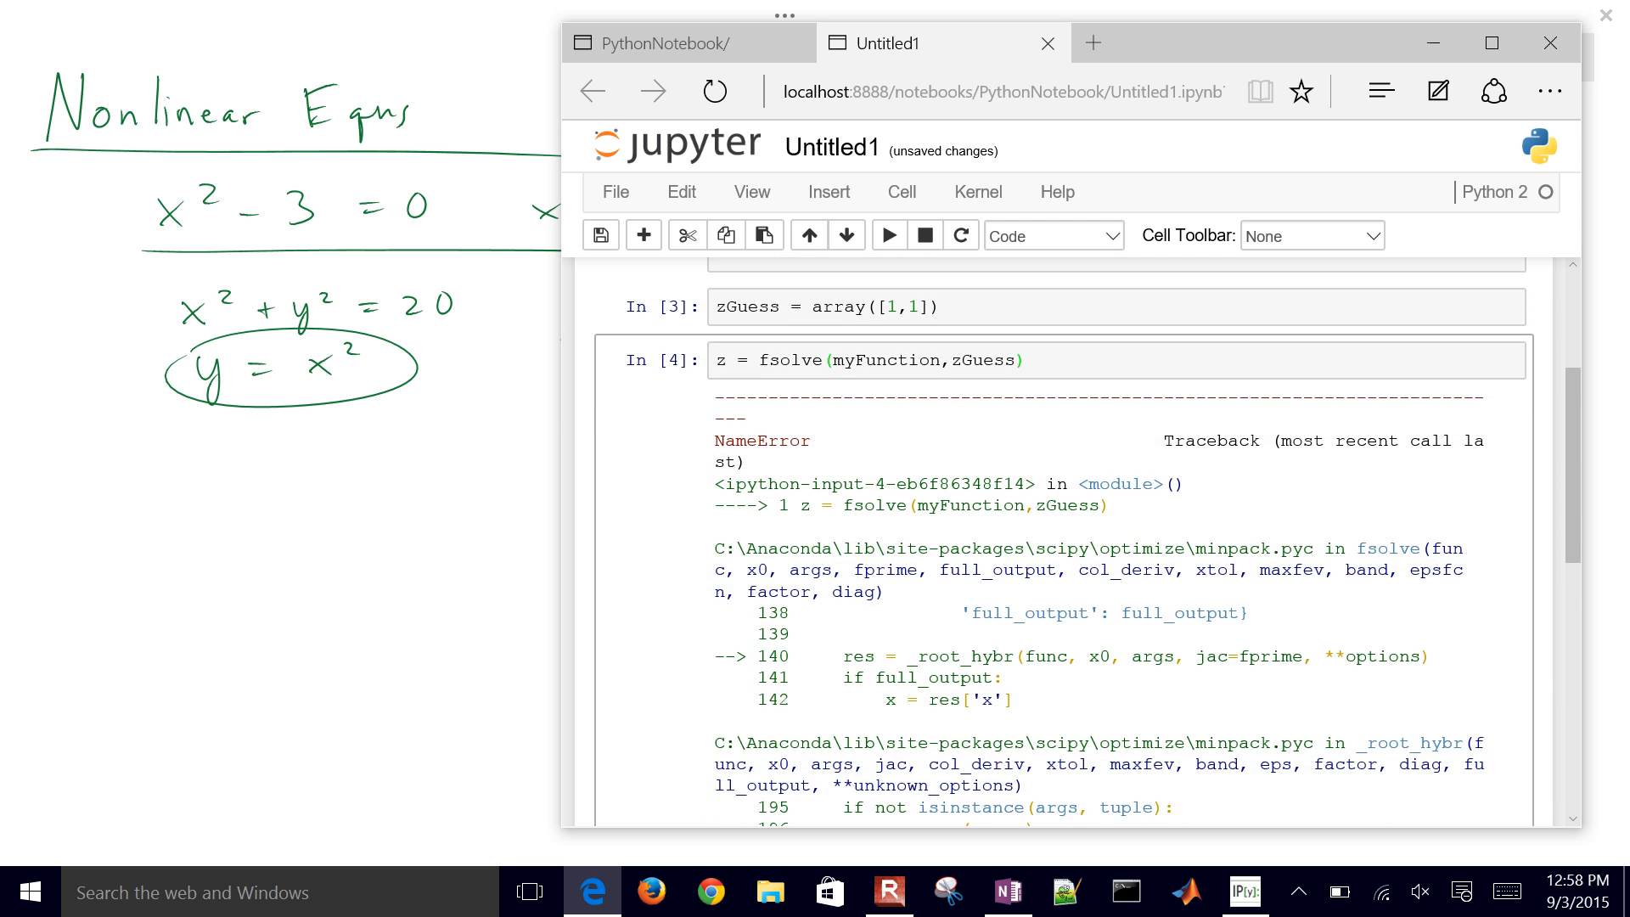
pyautogui.scroll(-1, 1071, 542)
pyautogui.scroll(-2, 1069, 541)
pyautogui.scroll(-2, 1071, 542)
pyautogui.scroll(-2, 1070, 541)
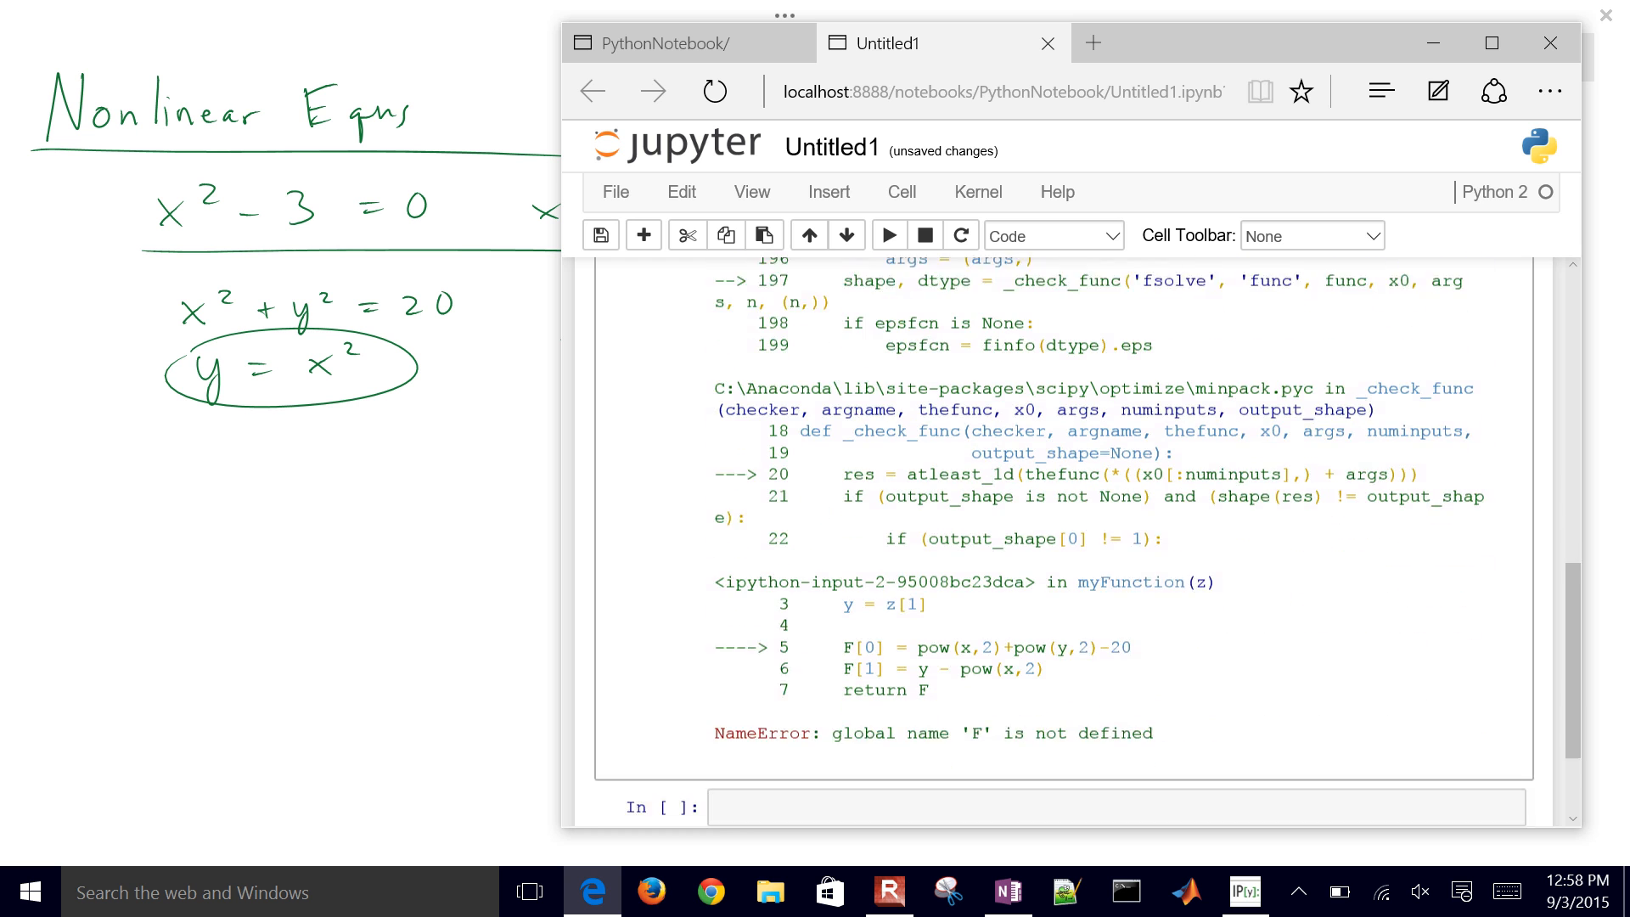
pyautogui.scroll(-1, 1071, 542)
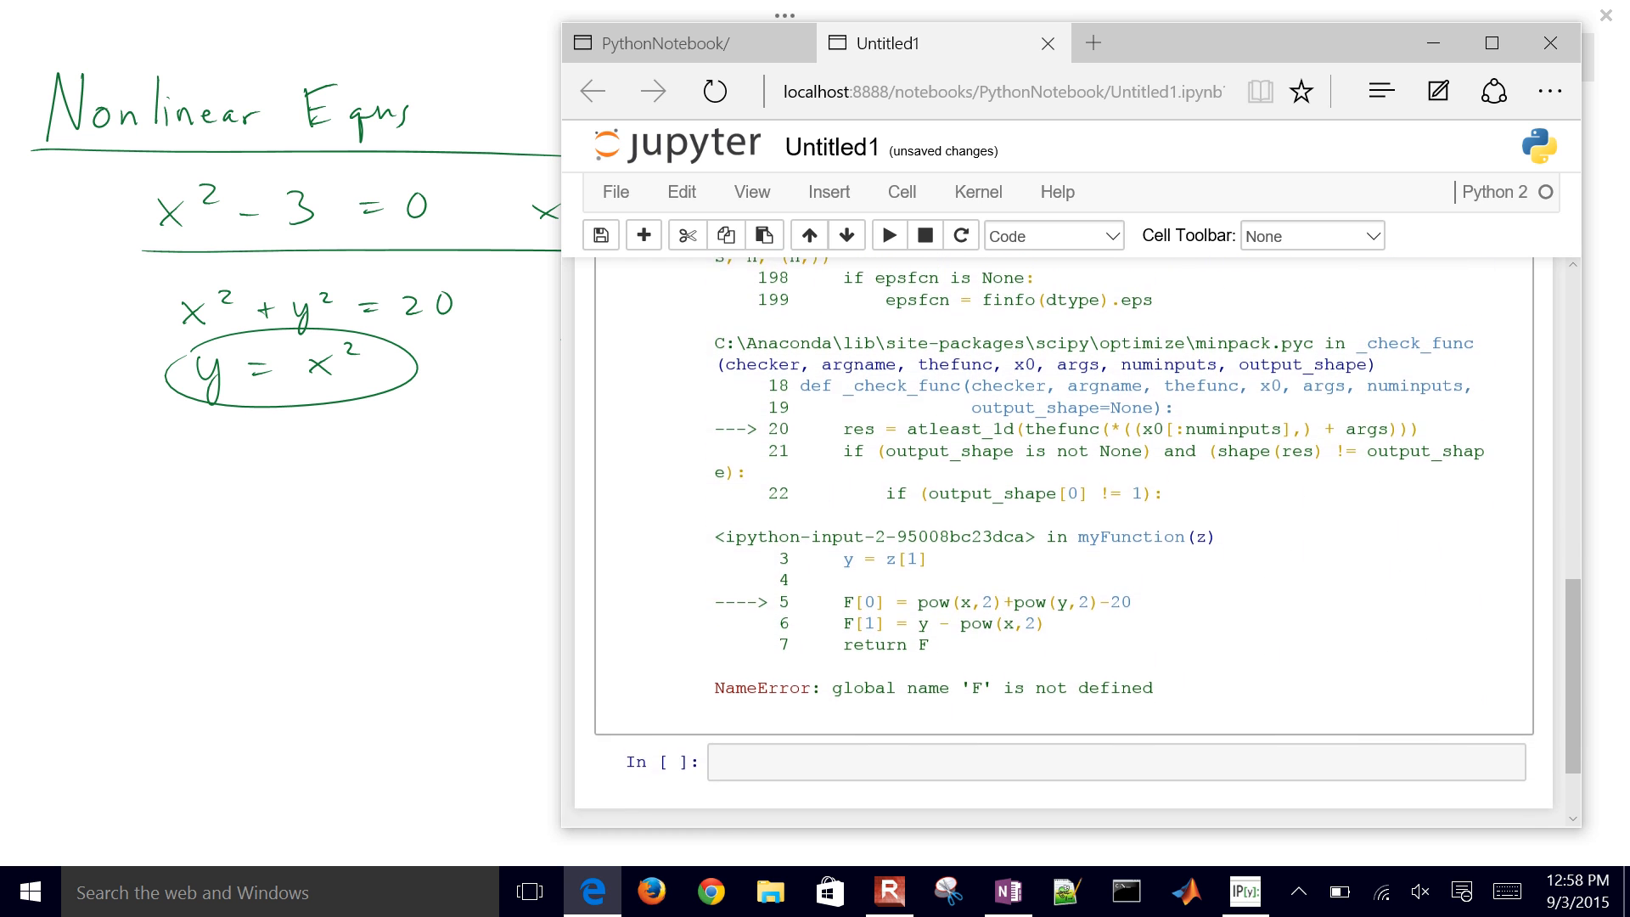
pyautogui.scroll(1, 1069, 542)
pyautogui.scroll(2, 1070, 541)
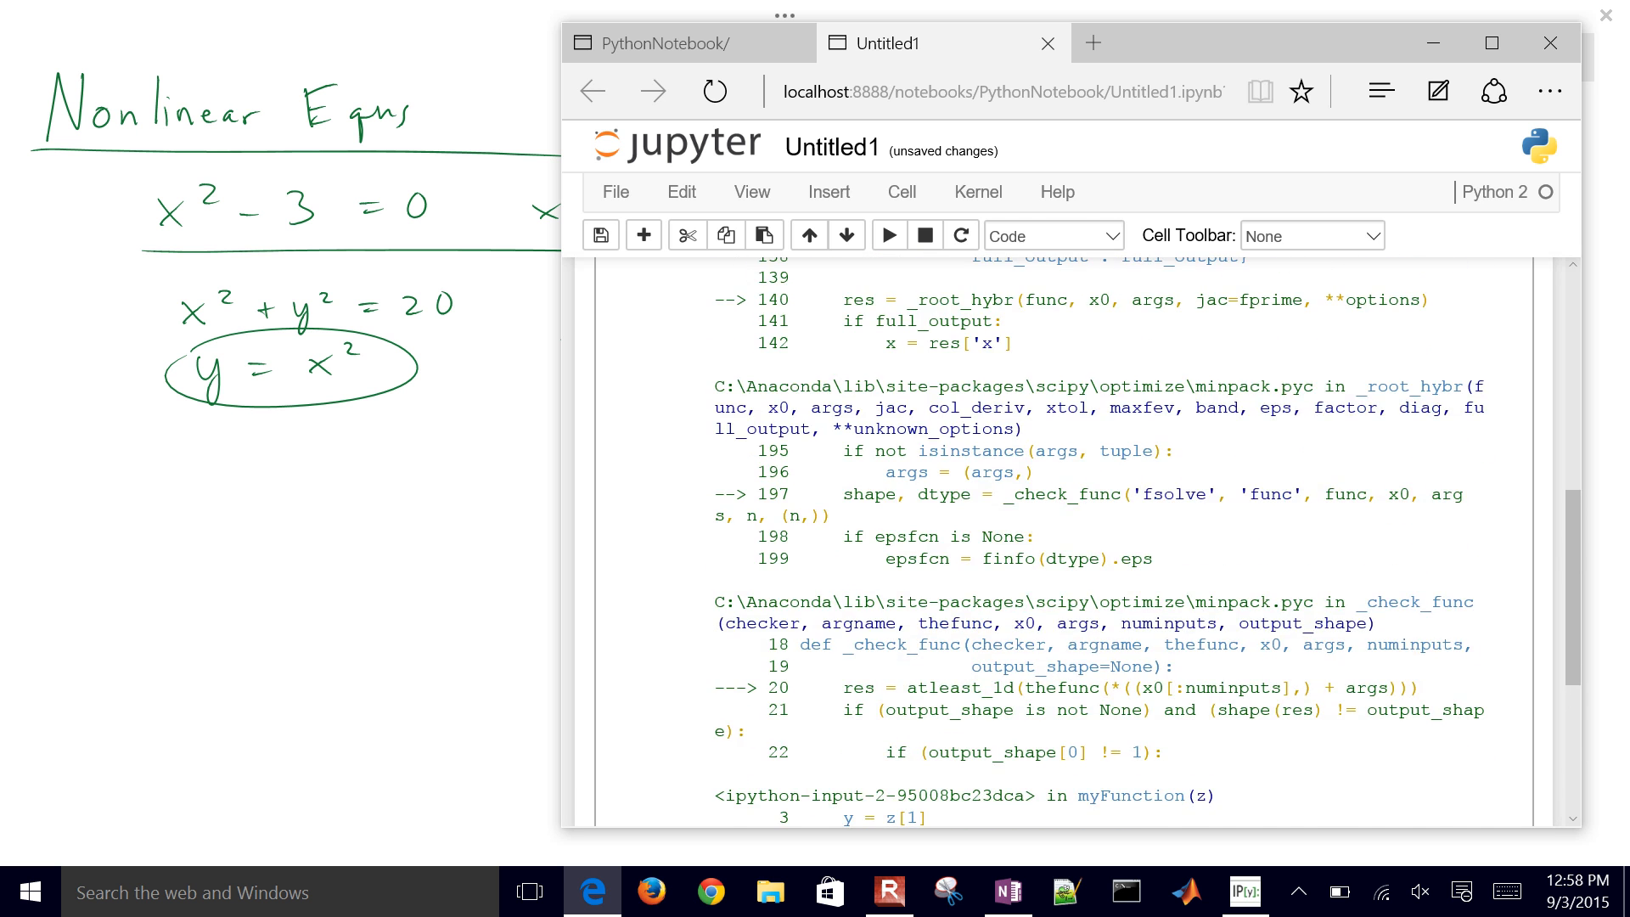
pyautogui.scroll(5, 1070, 542)
pyautogui.scroll(3, 1070, 542)
pyautogui.click(962, 534)
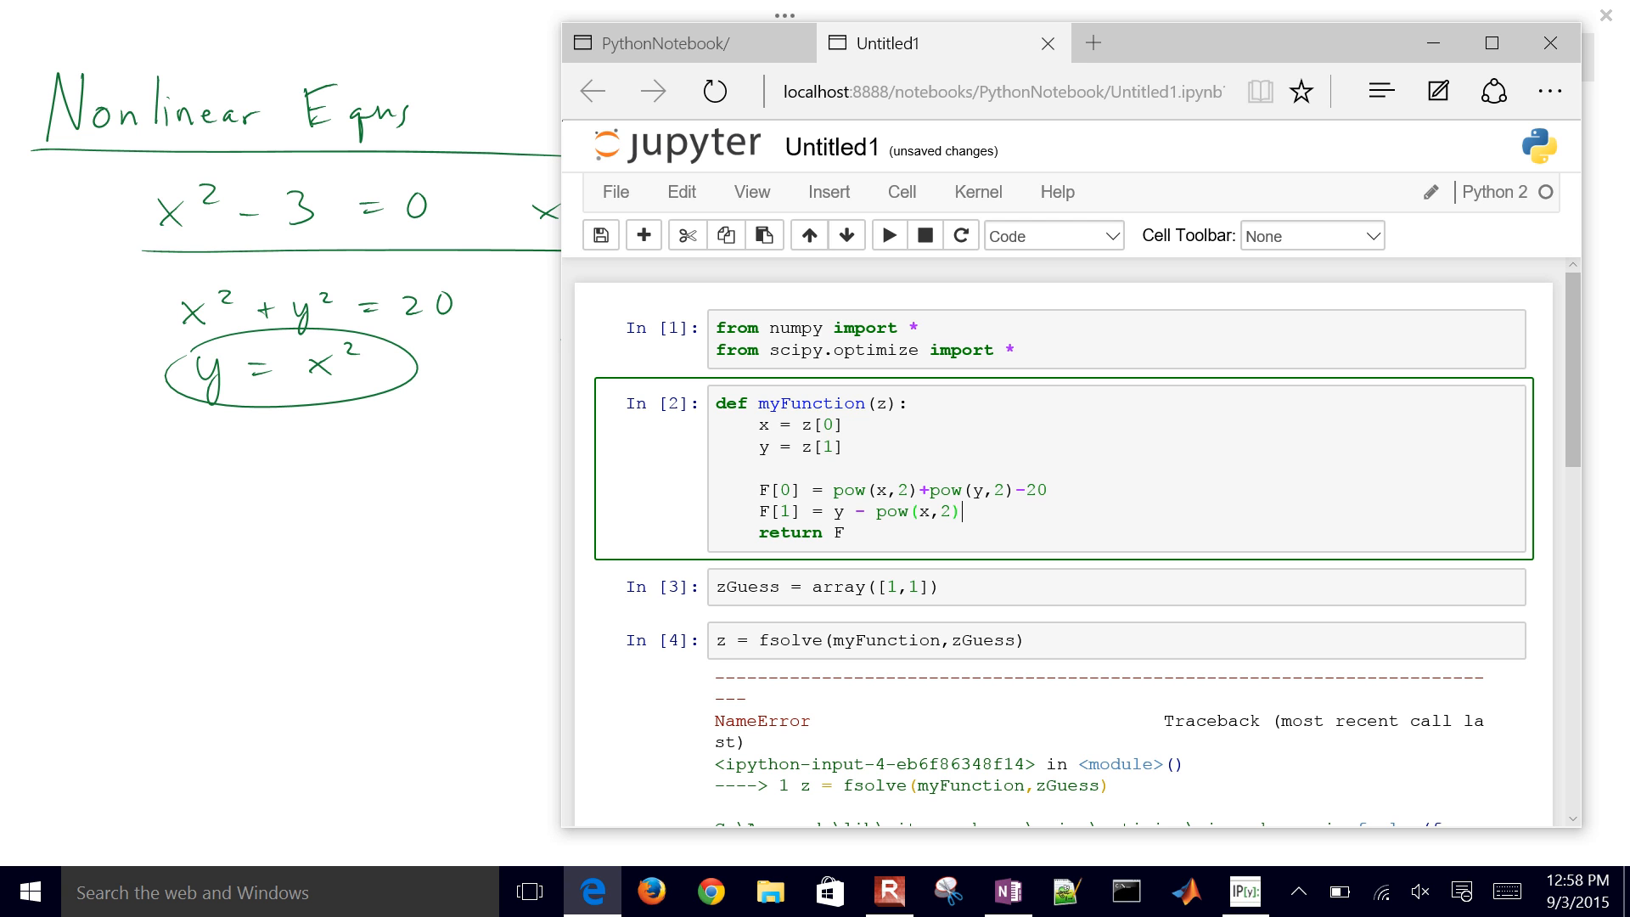
# - Add 'F = empty((2))' above F[0] in myFunction and re-run the definition as In [5]
pyautogui.click(760, 467)
pyautogui.press('Return')
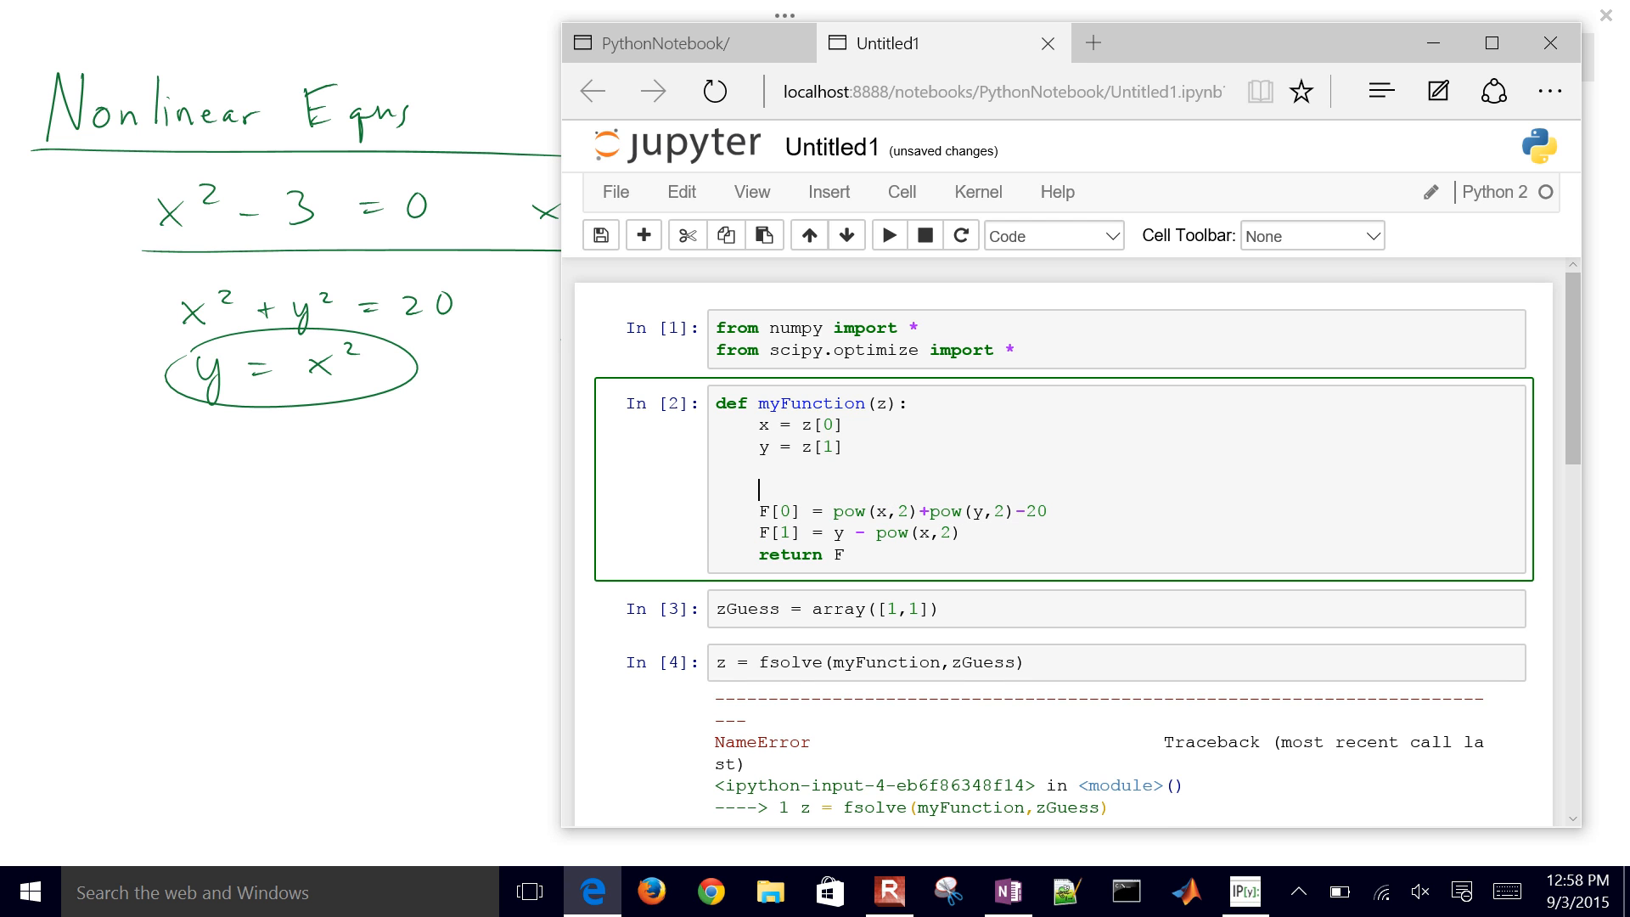
pyautogui.press('Down')
pyautogui.hotkey('shift', 'Down')
pyautogui.hotkey('shift', 'Down')
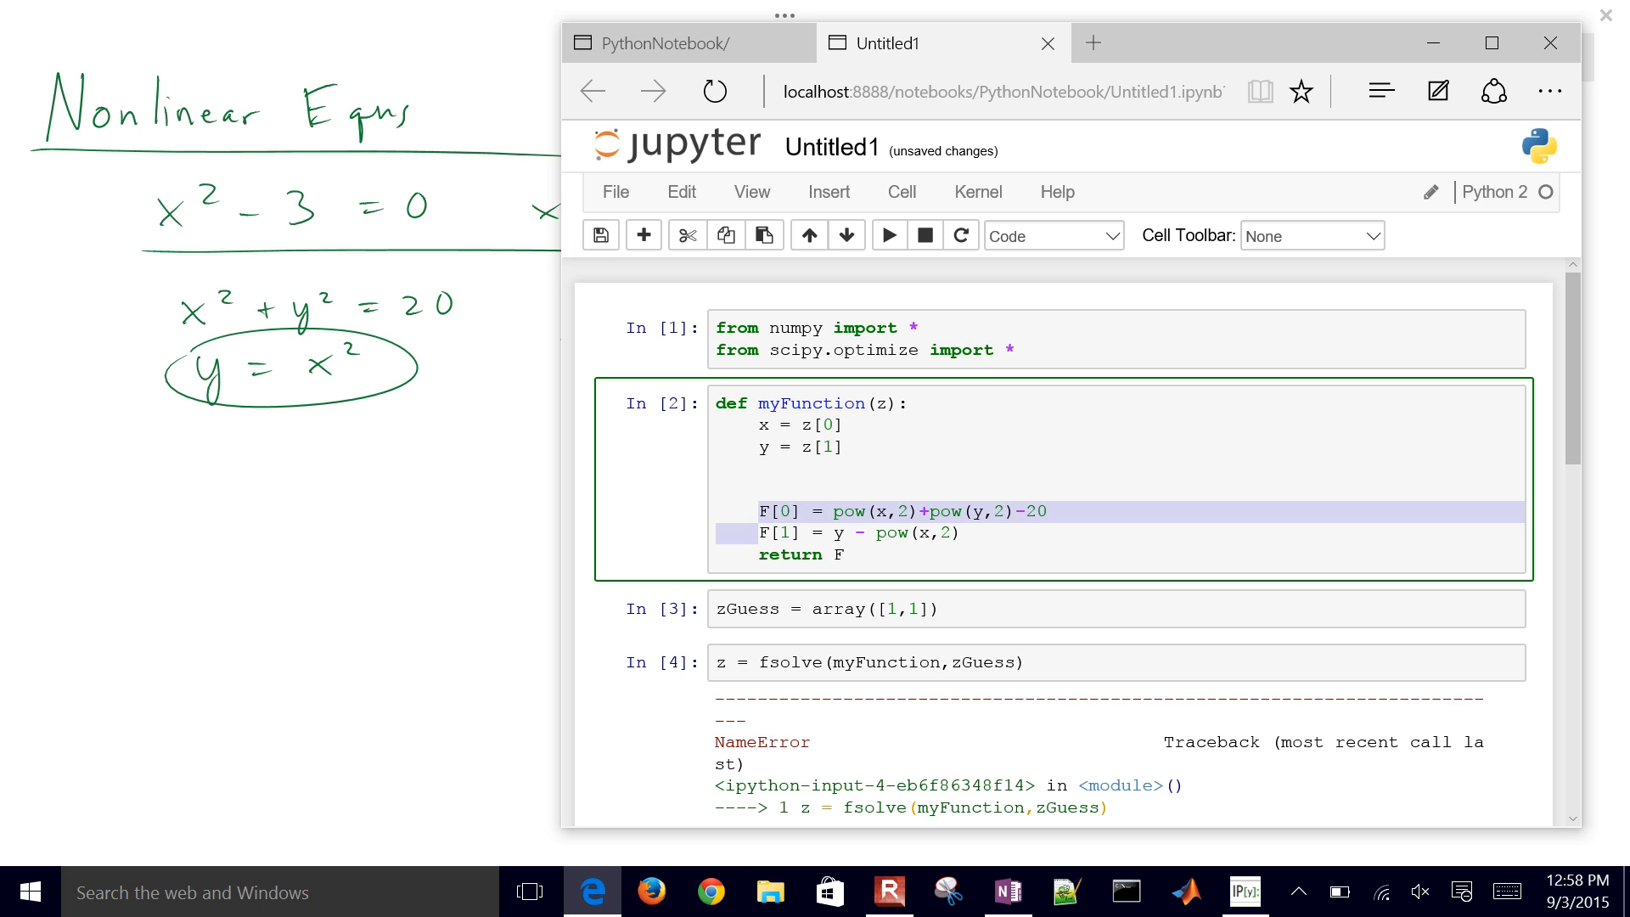
pyautogui.hotkey('shift', 'Up')
pyautogui.hotkey('shift', 'Up')
pyautogui.press('Up')
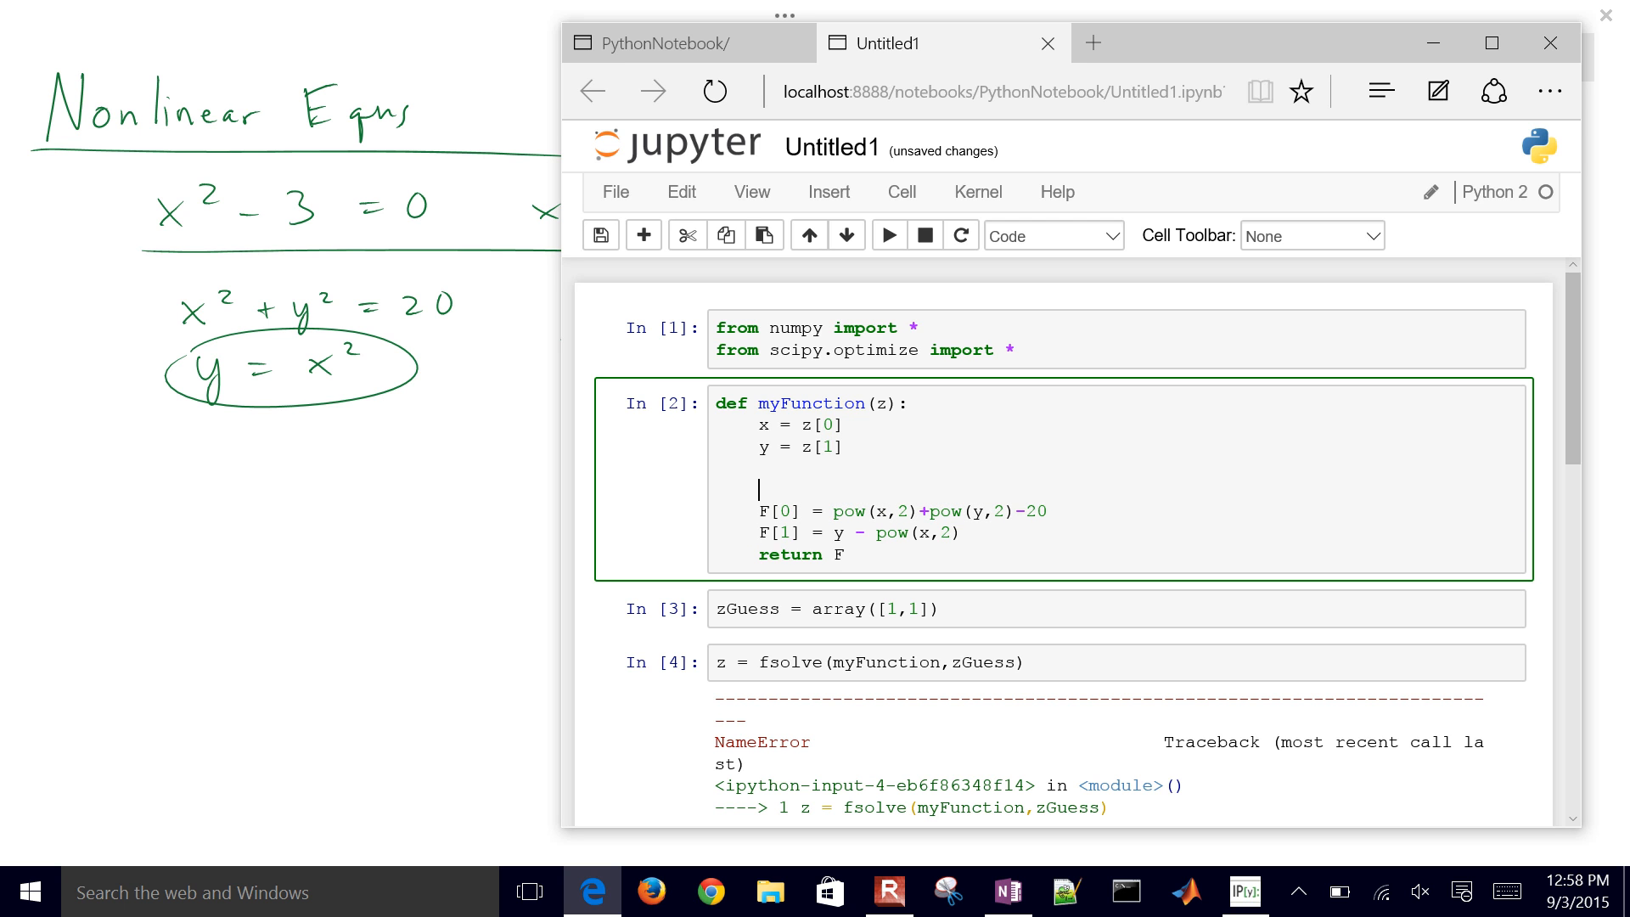
pyautogui.write('F = ')
pyautogui.write('empty')
pyautogui.write('((')
pyautogui.write('2')
pyautogui.hotkey('alt', 'Return')
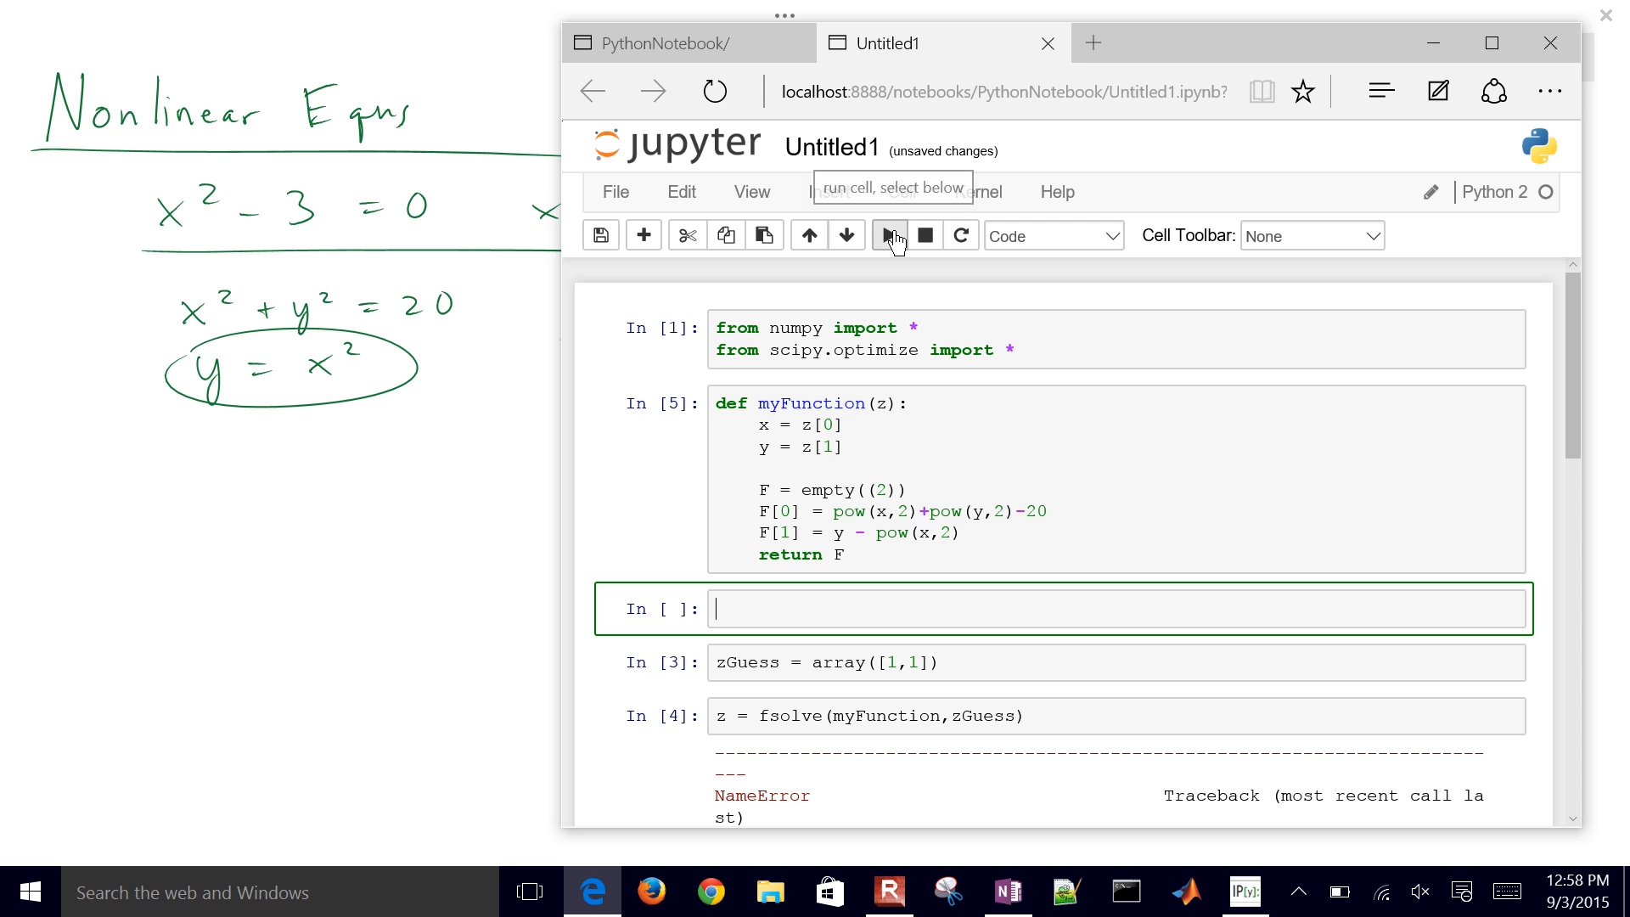
pyautogui.click(892, 236)
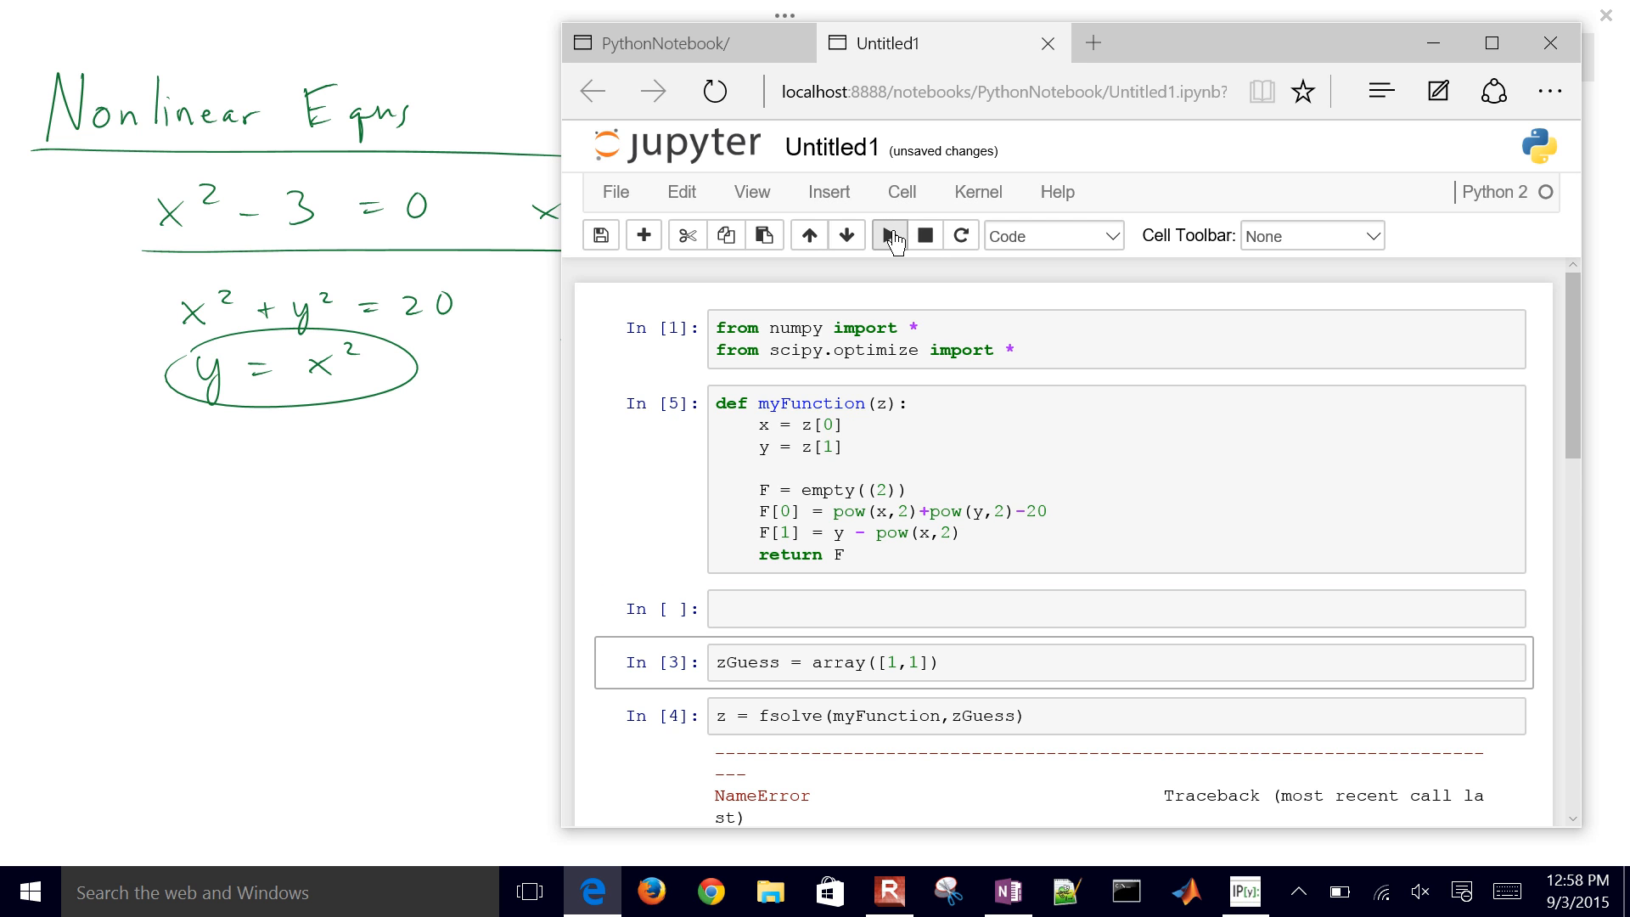
# - Keep the cell type as Code and restart the kernel
pyautogui.click(1052, 238)
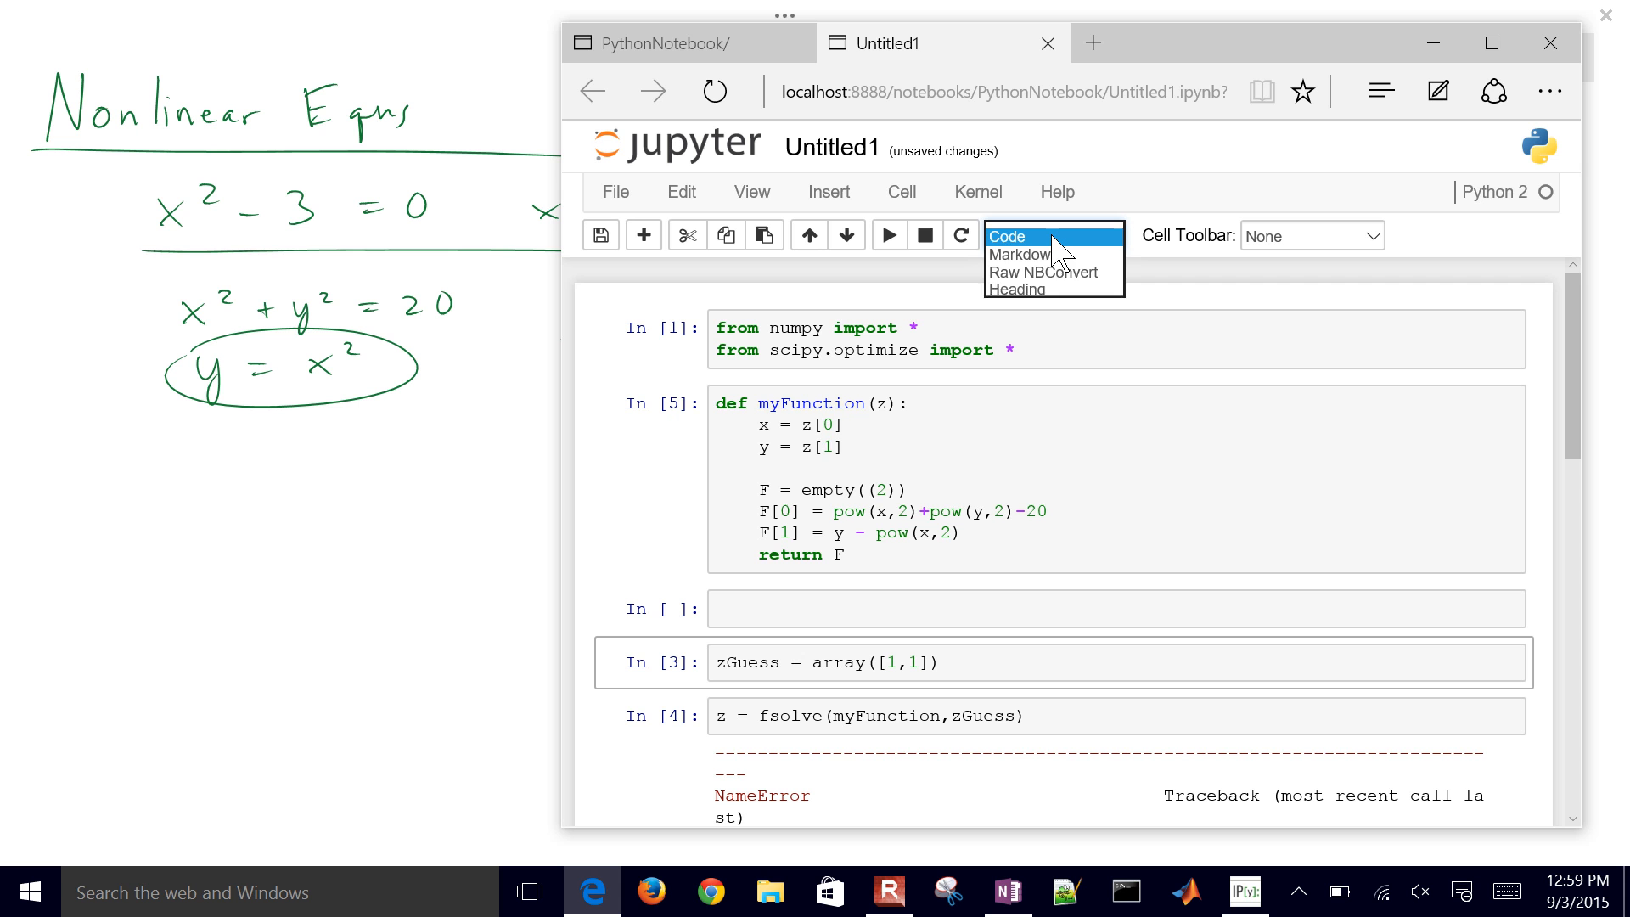
pyautogui.click(1031, 233)
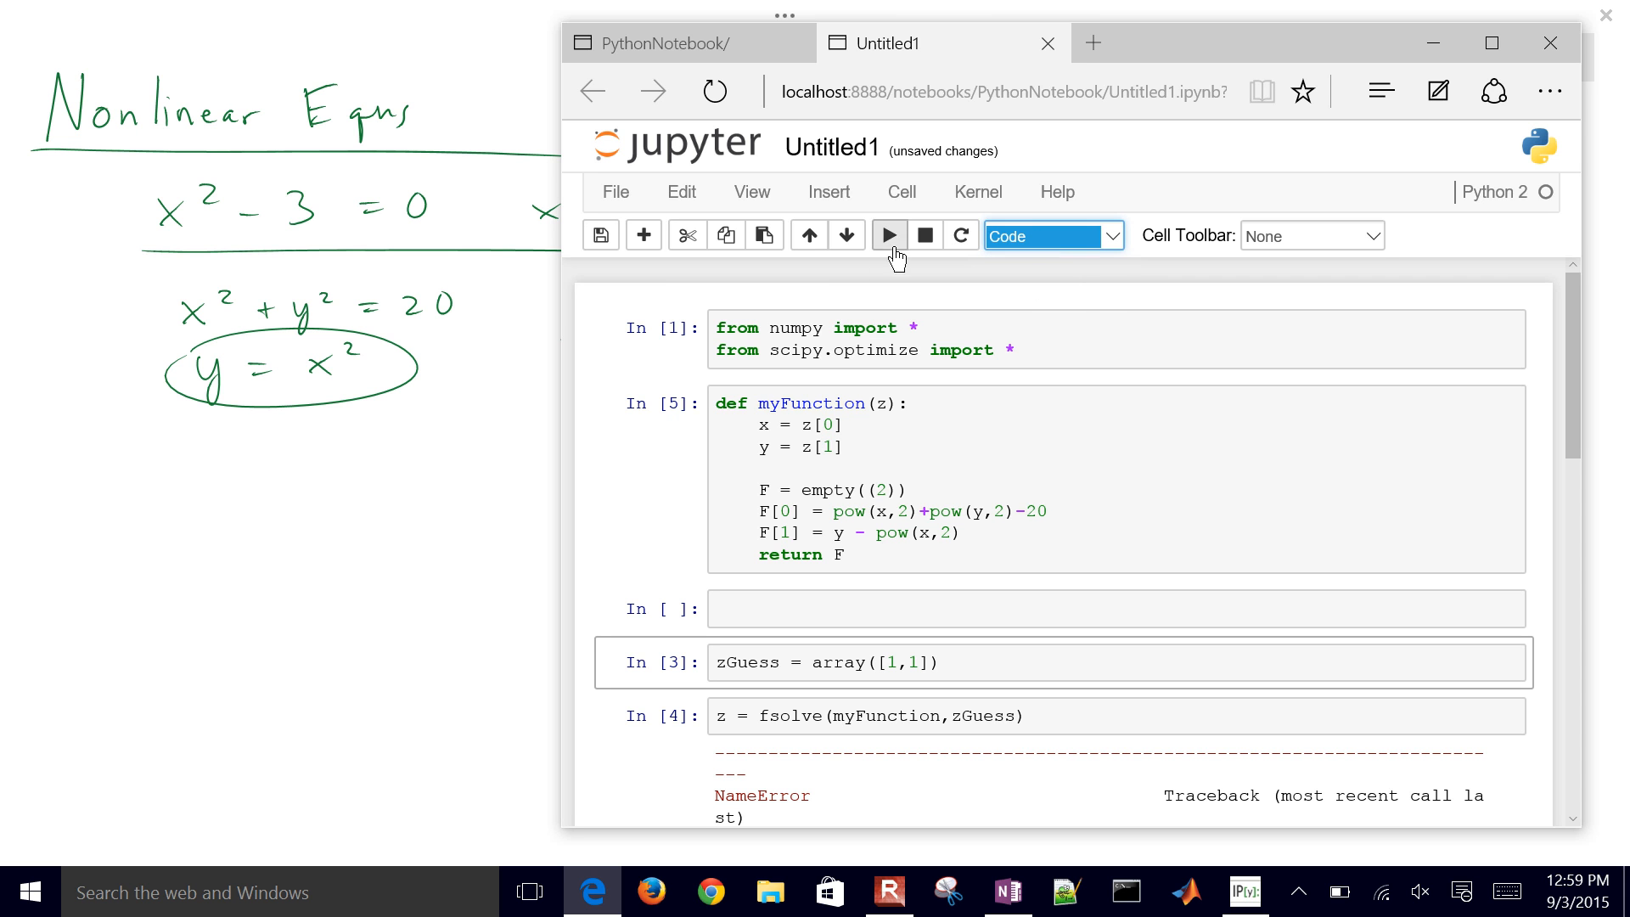
pyautogui.click(964, 237)
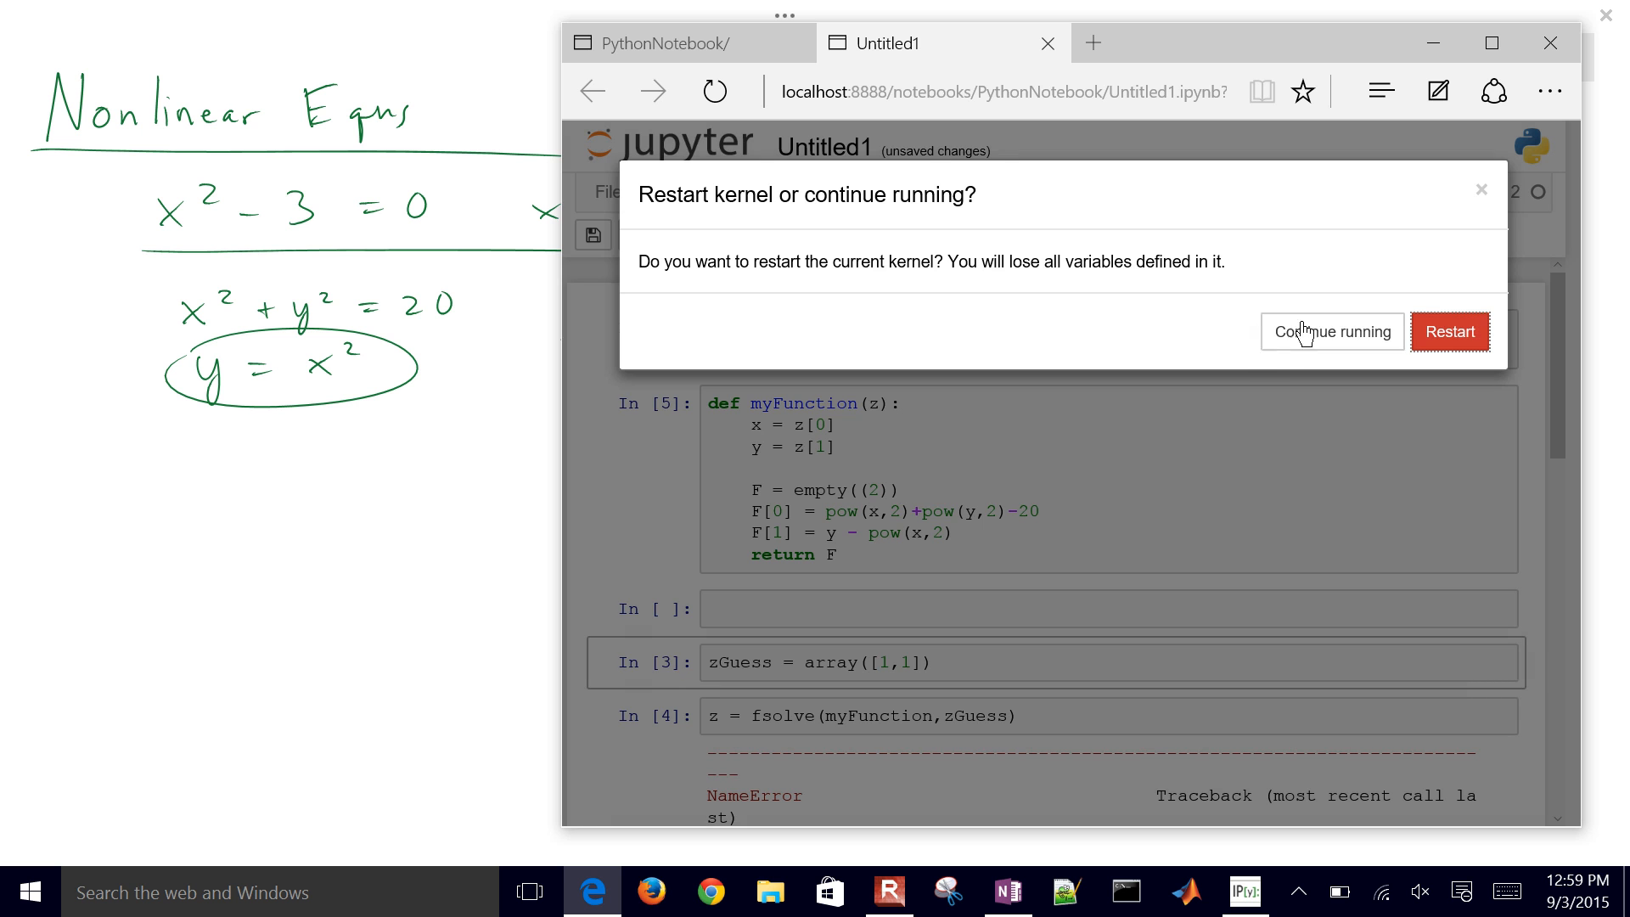
pyautogui.click(1451, 333)
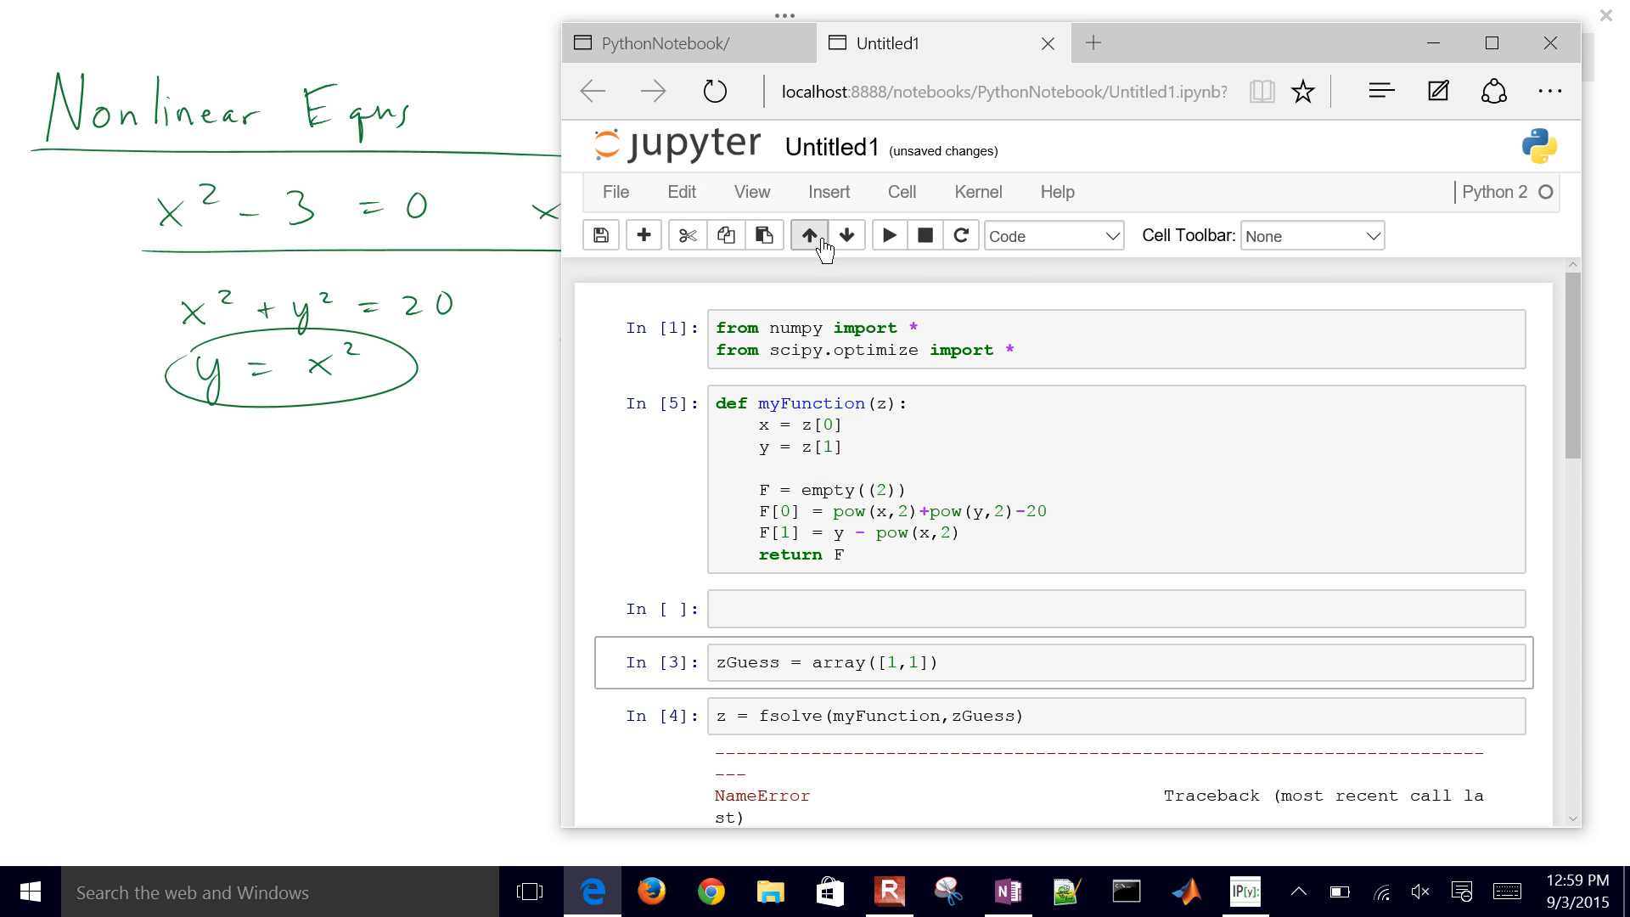
# - Run the zGuess cell, then Run All so myFunction, zGuess and fsolve execute without errors
pyautogui.click(890, 237)
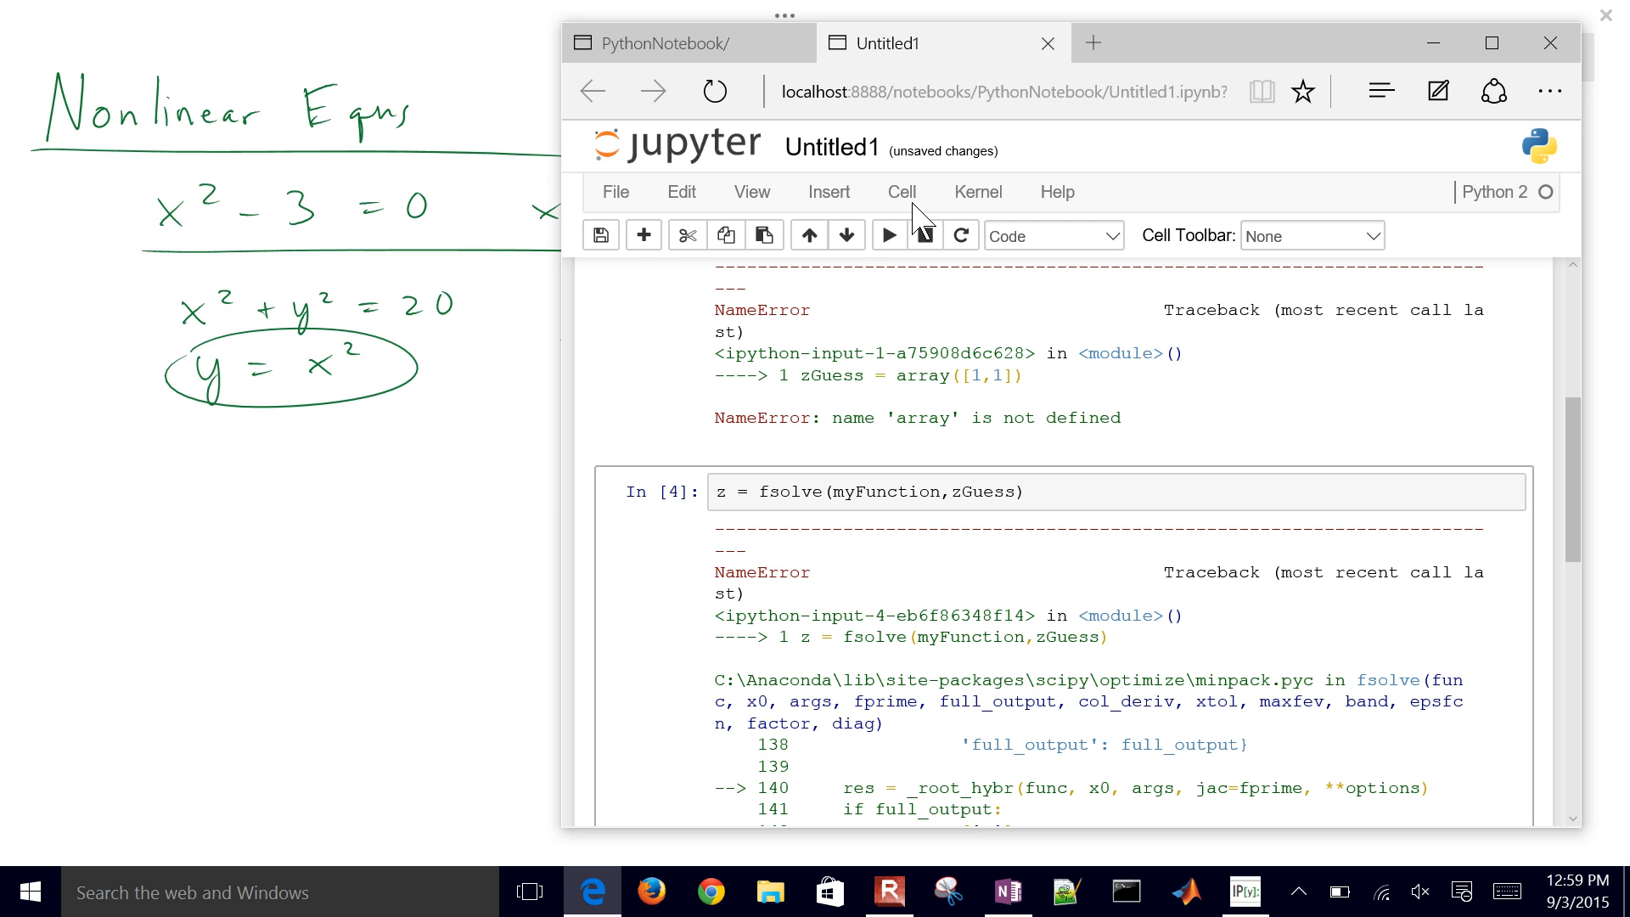
pyautogui.click(902, 194)
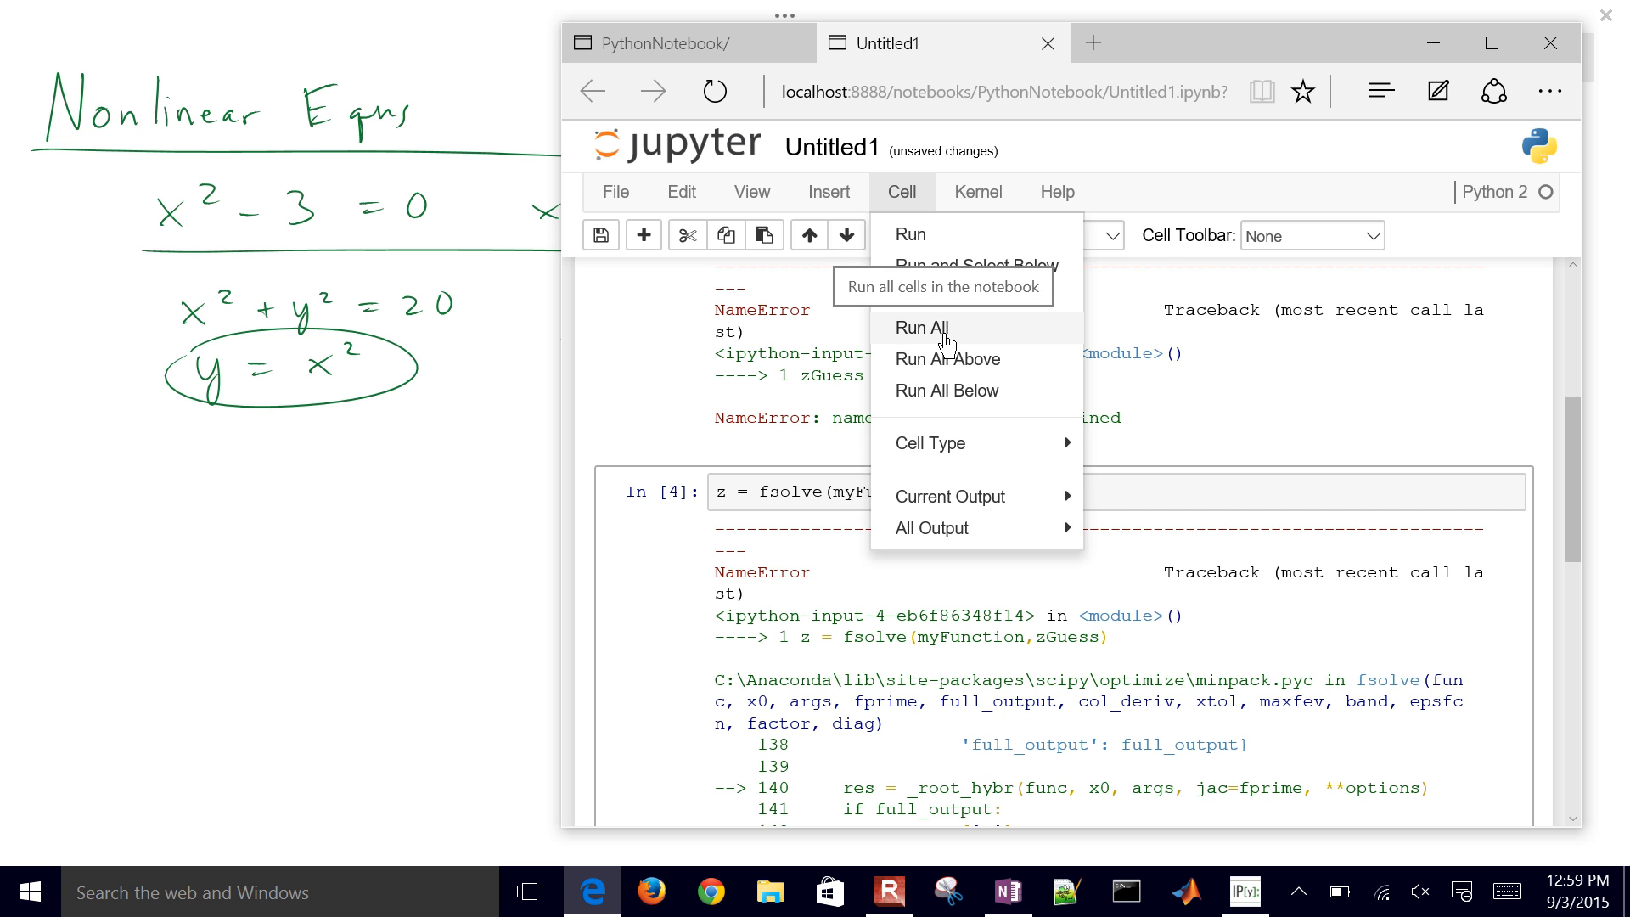
pyautogui.click(945, 333)
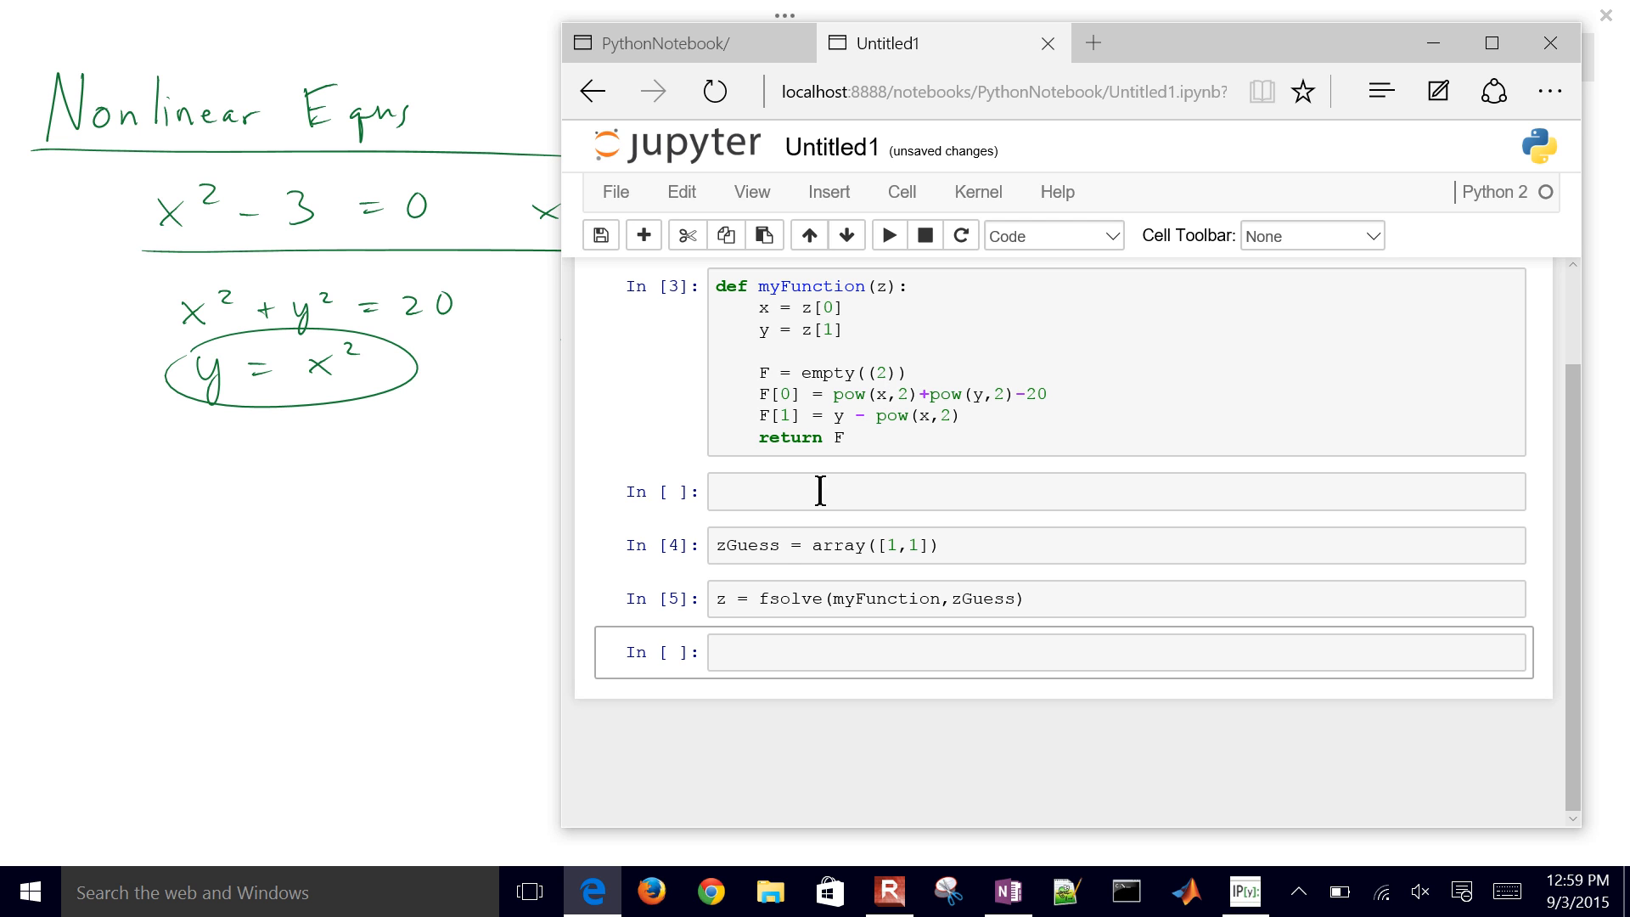
# - Enter print(z) in the last cell and run it to show the solution [ 2. 4.]
pyautogui.click(757, 648)
pyautogui.write('p')
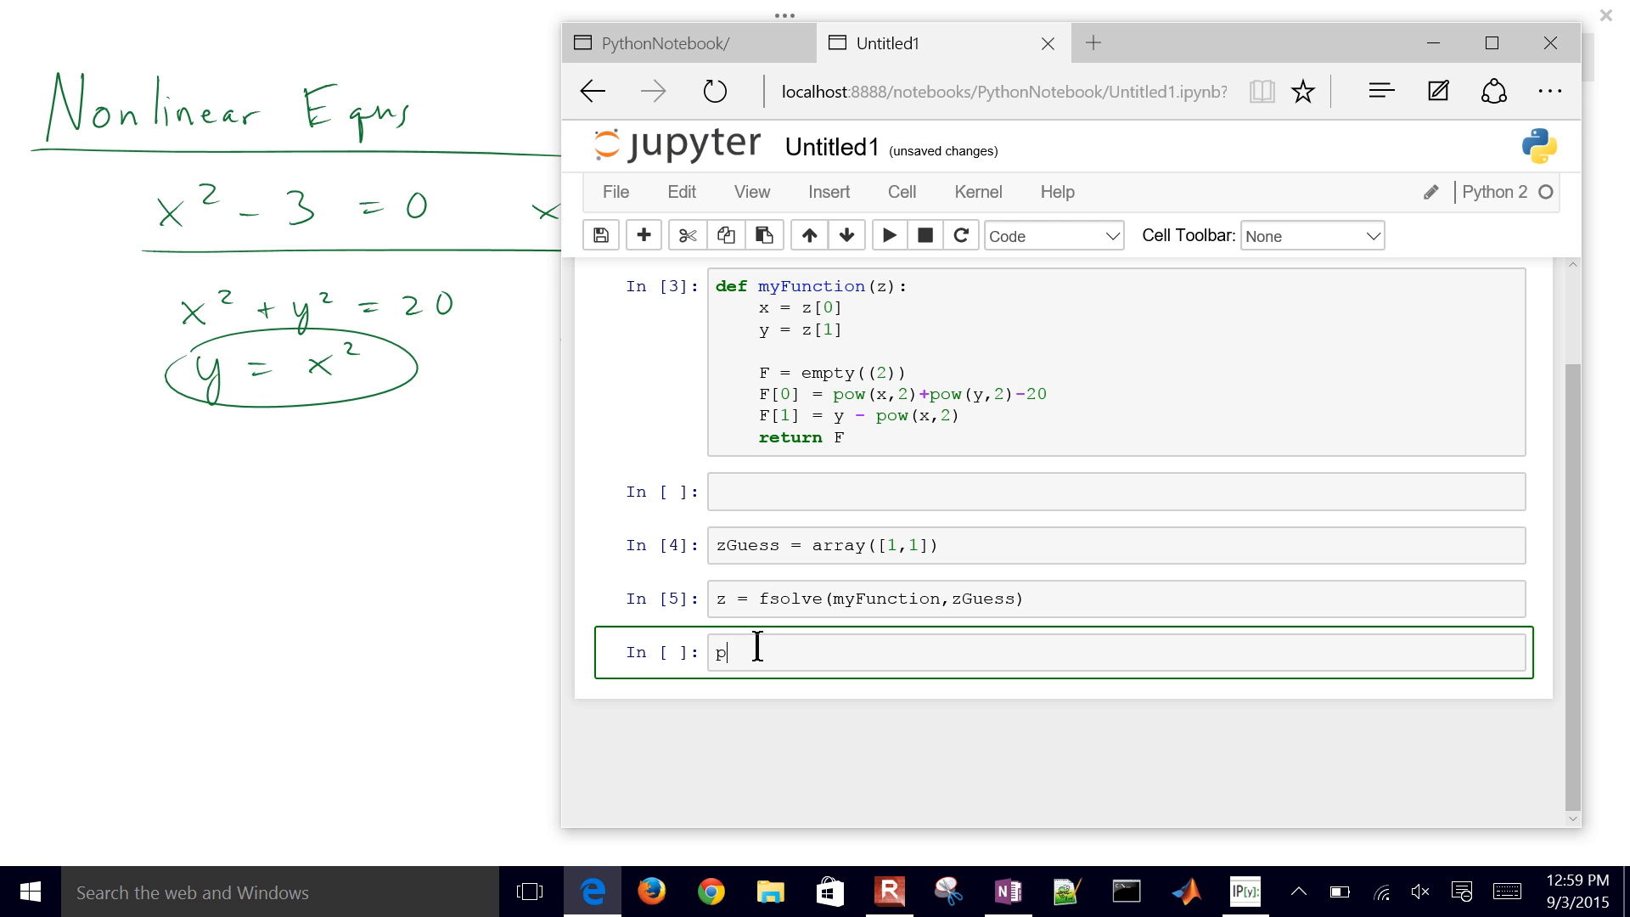
pyautogui.write('rint')
pyautogui.write('z')
pyautogui.hotkey('shift', 'Return')
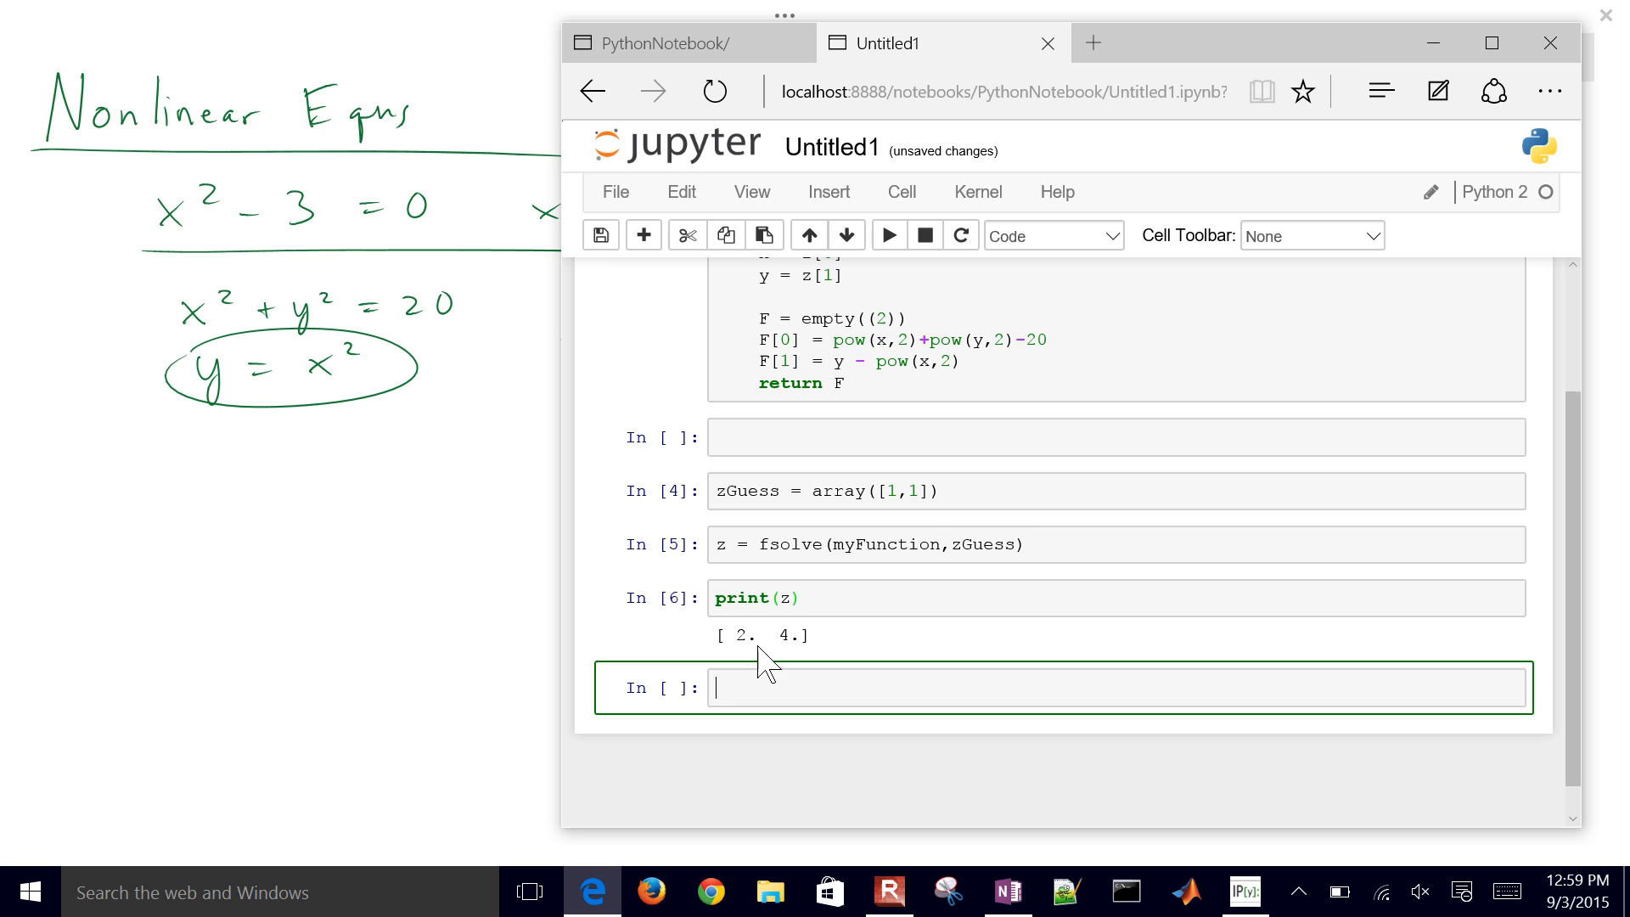
# - In OneNote, ink 'W + 5 = x * y' below y = x² and bracket the three equations as one system
pyautogui.click(317, 514)
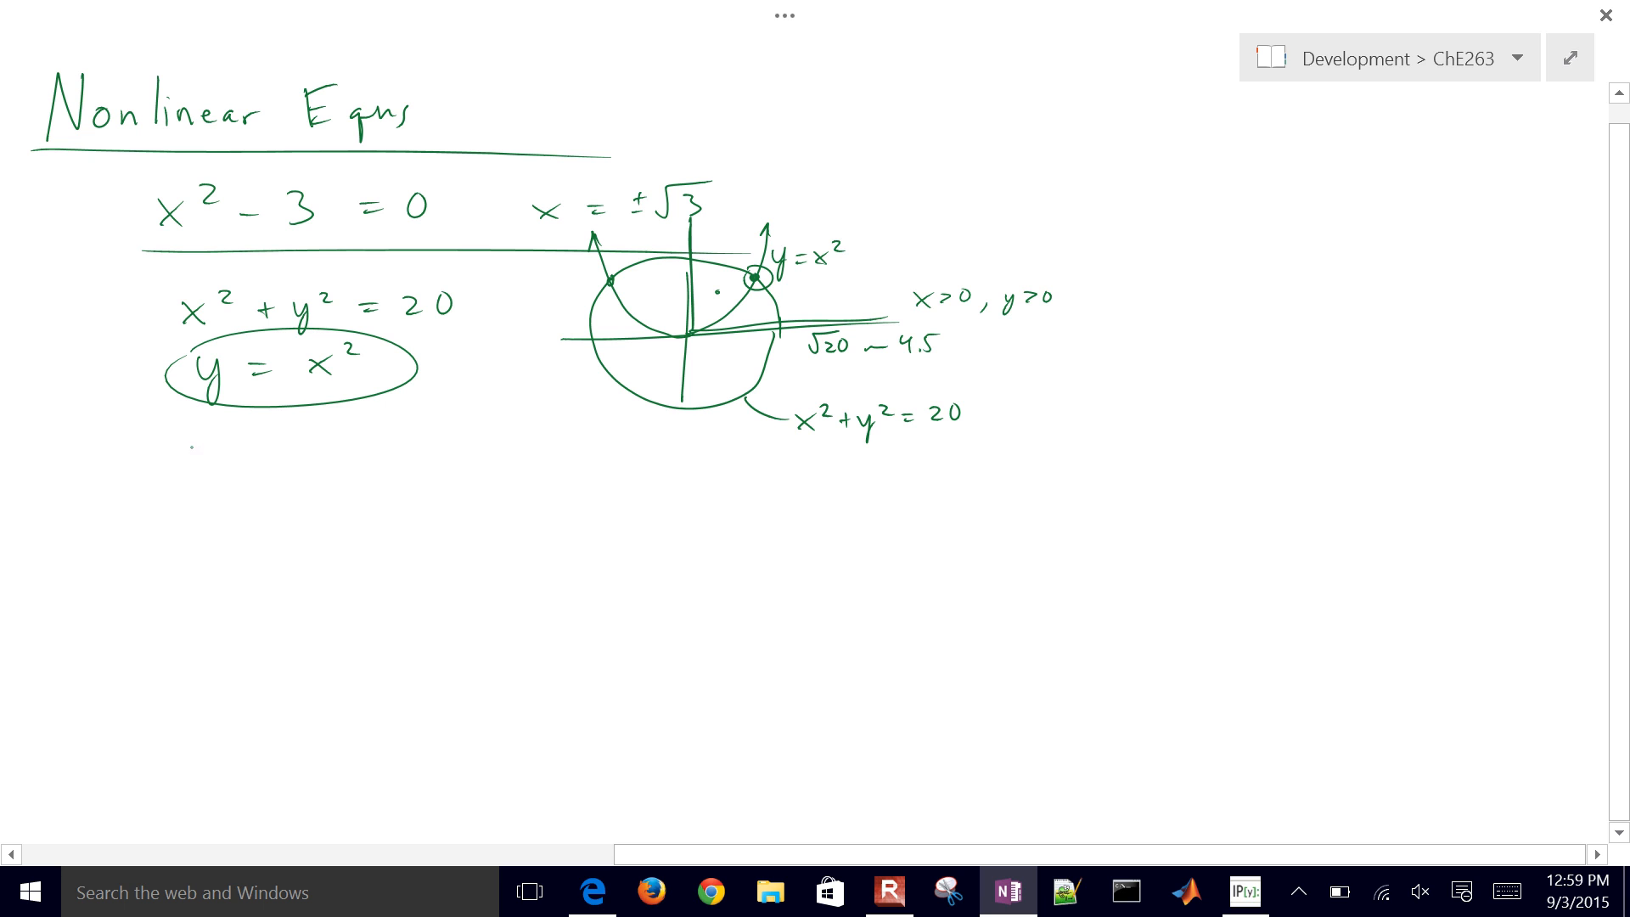
pyautogui.moveTo(190, 439)
pyautogui.mouseDown()
pyautogui.moveTo(192, 467)
pyautogui.moveTo(224, 439)
pyautogui.moveTo(245, 464)
pyautogui.moveTo(257, 455)
pyautogui.mouseUp()
pyautogui.moveTo(274, 438)
pyautogui.mouseDown()
pyautogui.moveTo(267, 466)
pyautogui.moveTo(303, 438)
pyautogui.moveTo(439, 467)
pyautogui.mouseUp()
pyautogui.moveTo(446, 442)
pyautogui.mouseDown()
pyautogui.moveTo(418, 466)
pyautogui.moveTo(481, 454)
pyautogui.mouseUp()
pyautogui.moveTo(464, 451); pyautogui.dragTo(507, 487)
pyautogui.moveTo(191, 264)
pyautogui.mouseDown()
pyautogui.moveTo(144, 314)
pyautogui.moveTo(188, 497)
pyautogui.mouseUp()
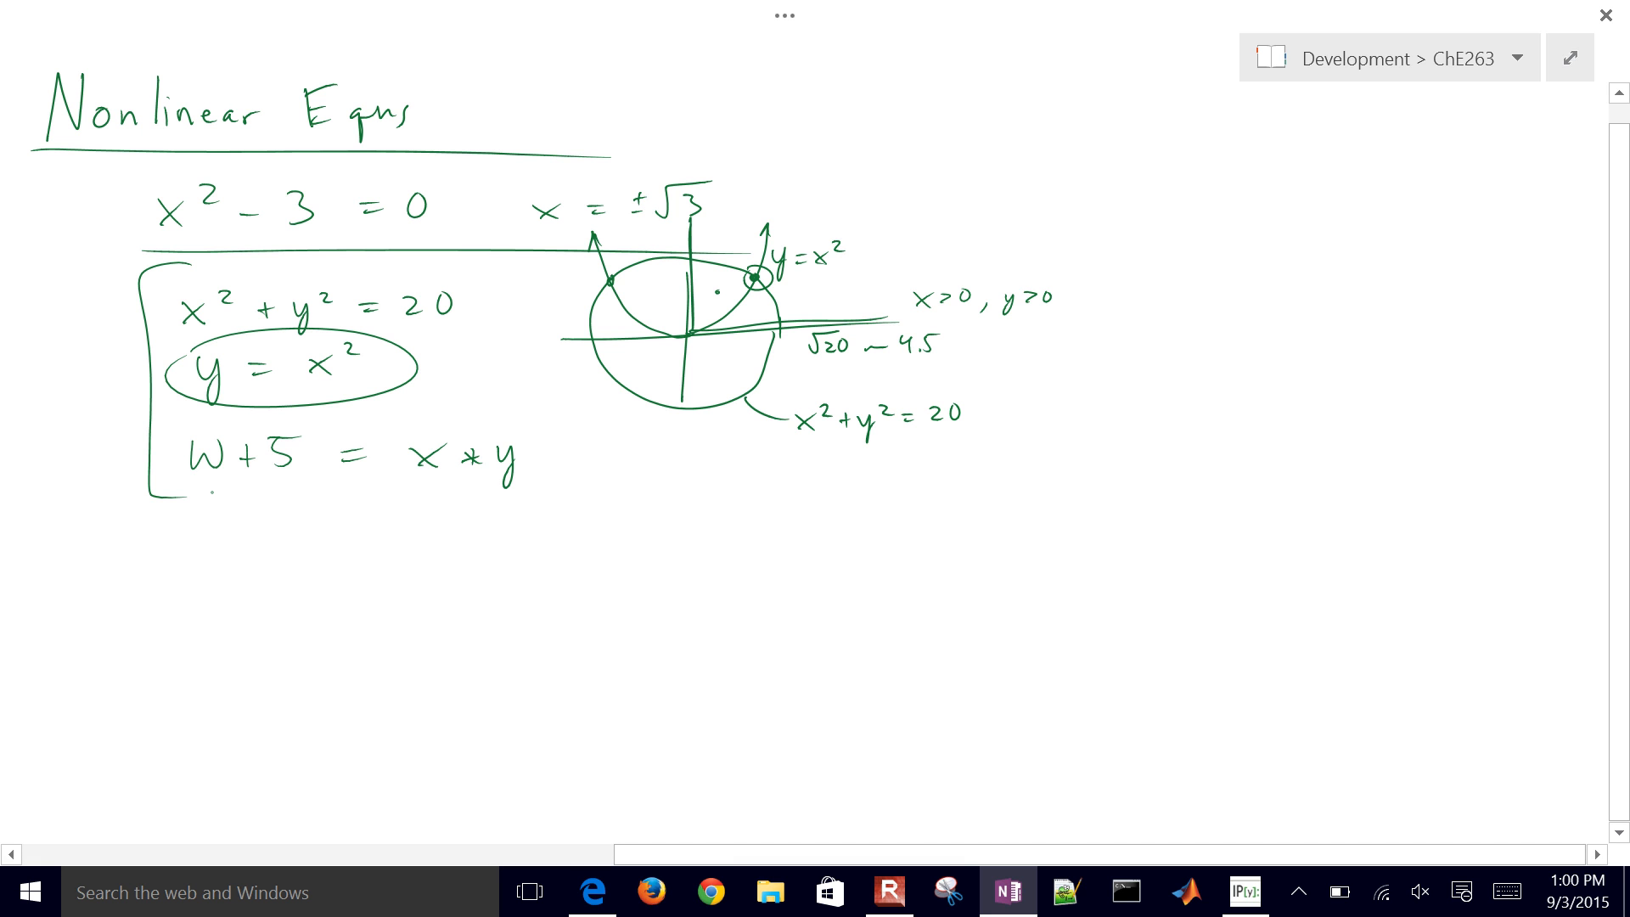
# - Switch back to the Jupyter notebook
pyautogui.hotkey('alt', 'Tab')
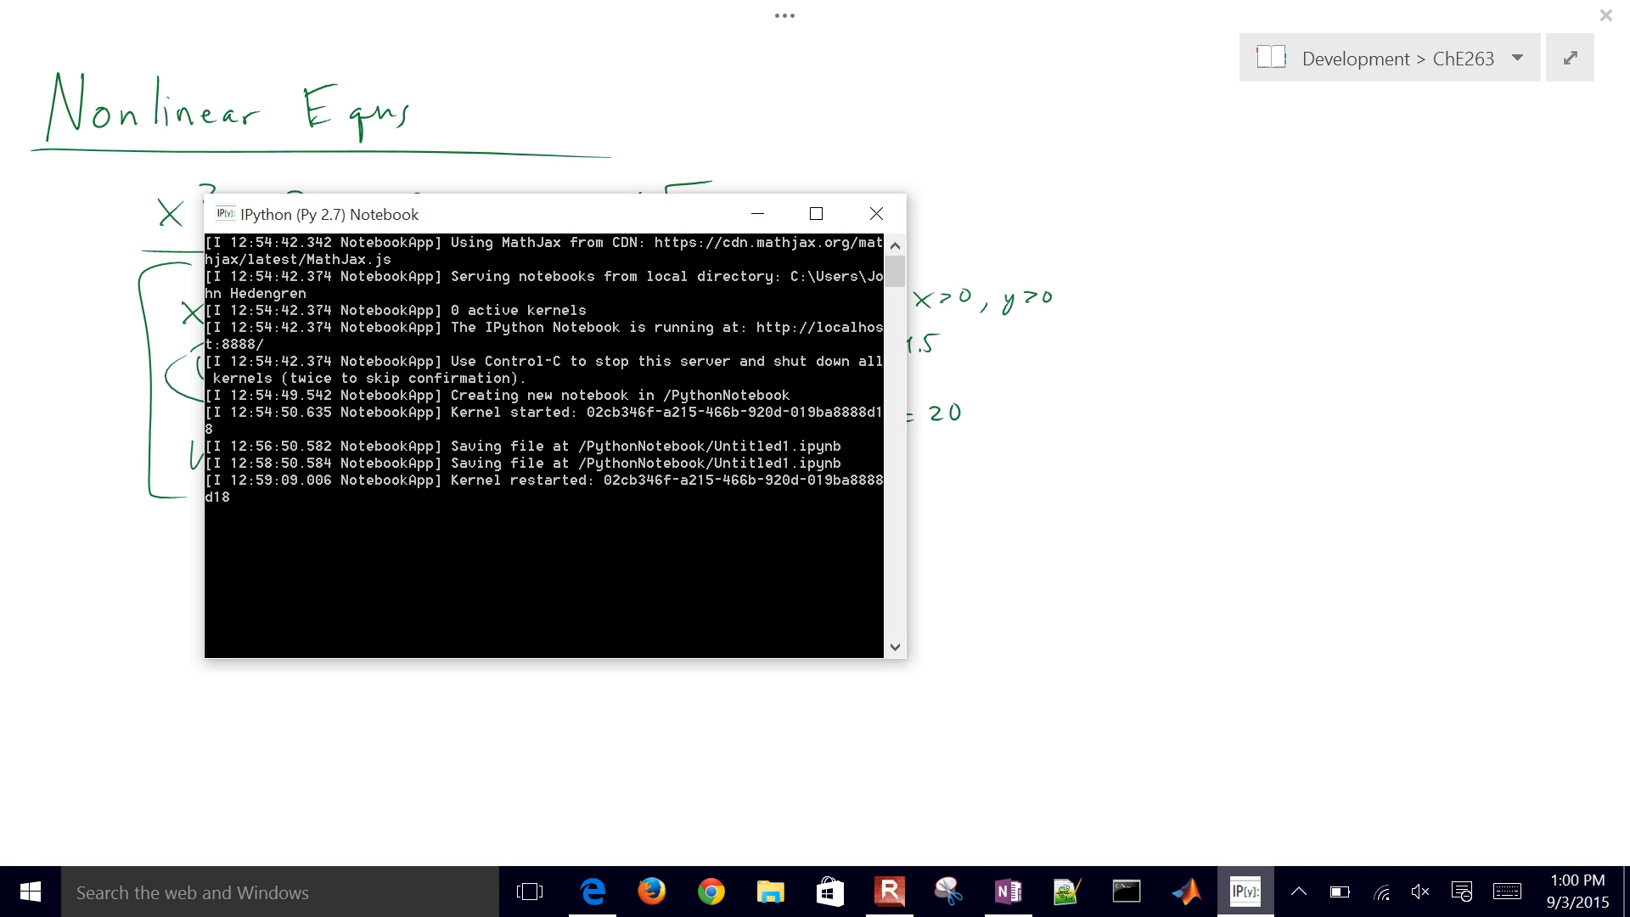
pyautogui.click(756, 213)
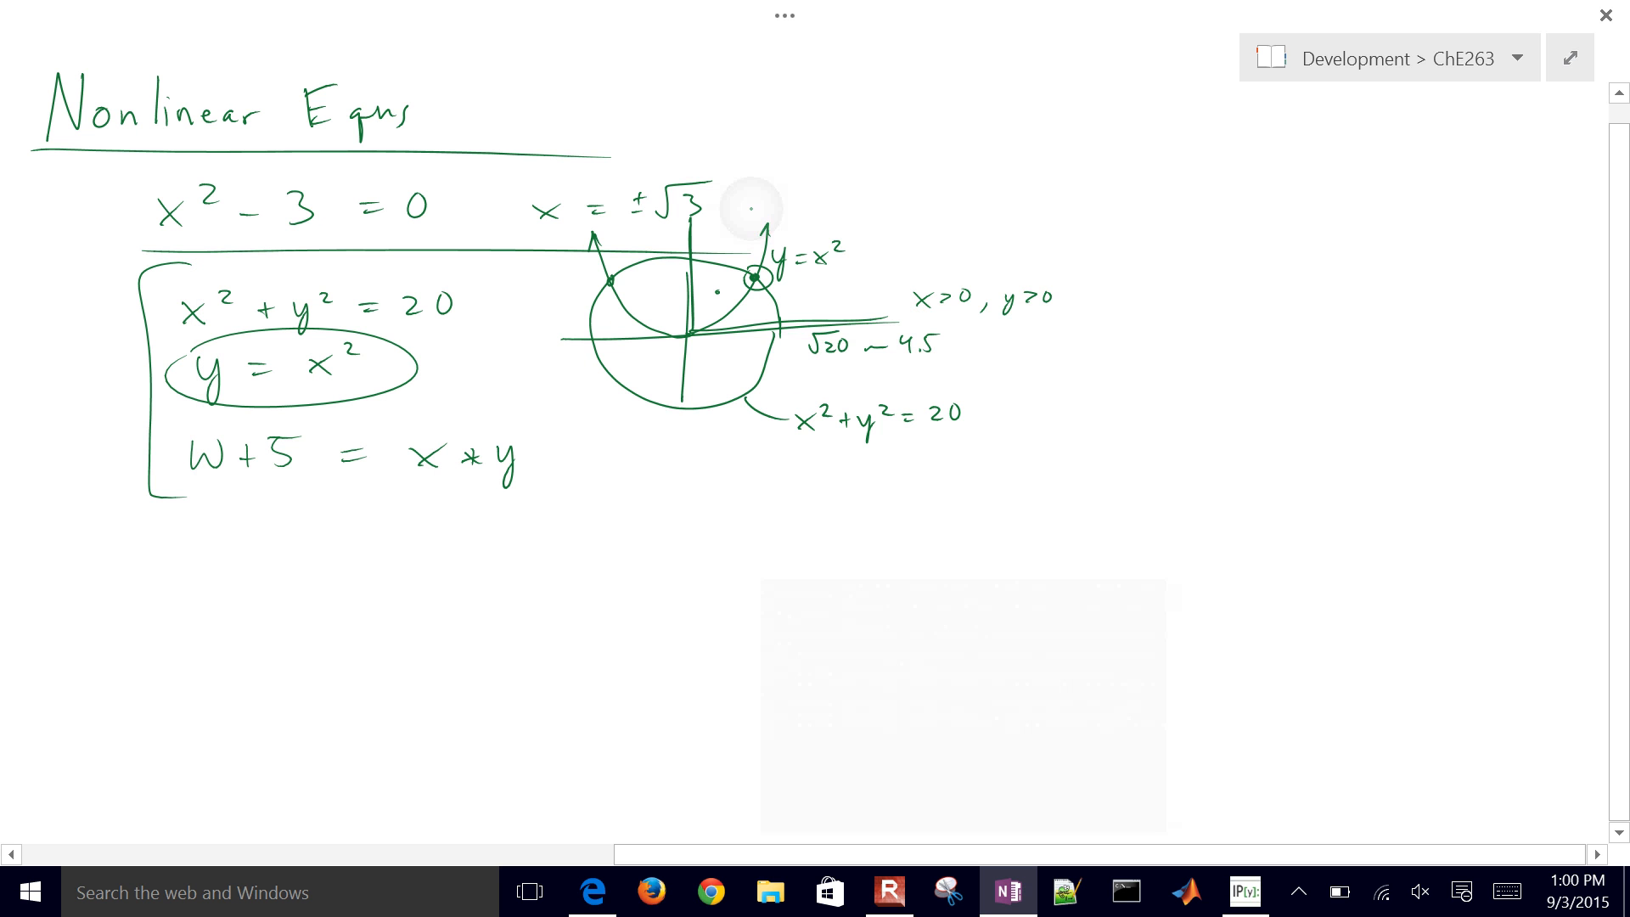
# - Add 'w = z[2]' to myFunction and resize F to empty((3))
pyautogui.hotkey('alt', 'Tab')
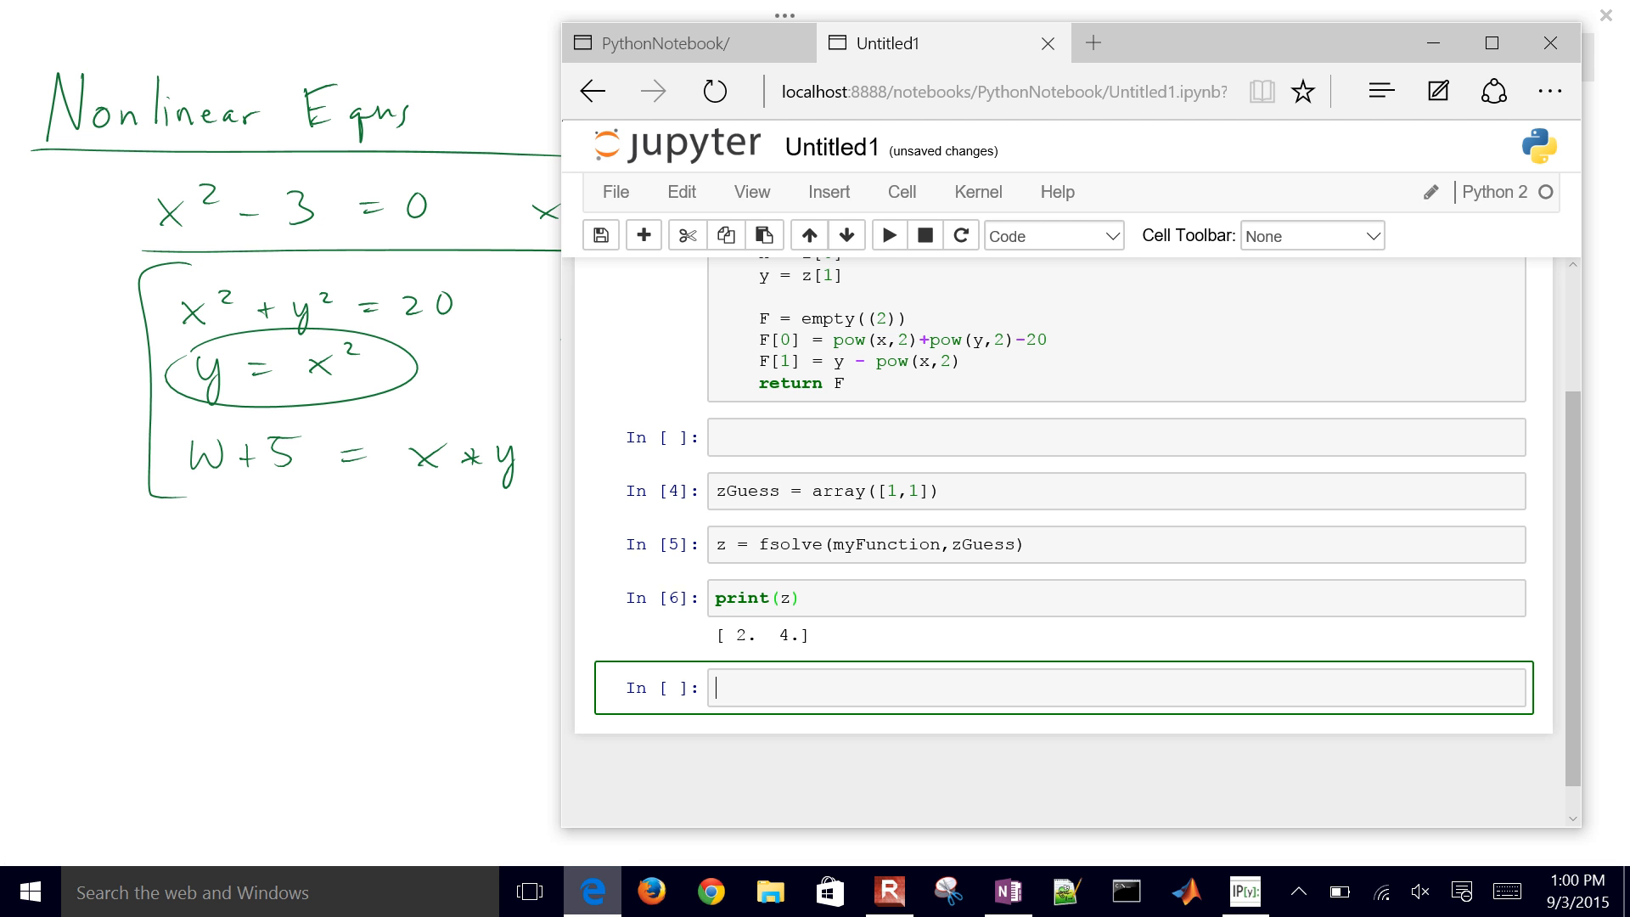
pyautogui.press('Escape')
pyautogui.press('Up')
pyautogui.press('Up')
pyautogui.press('Up')
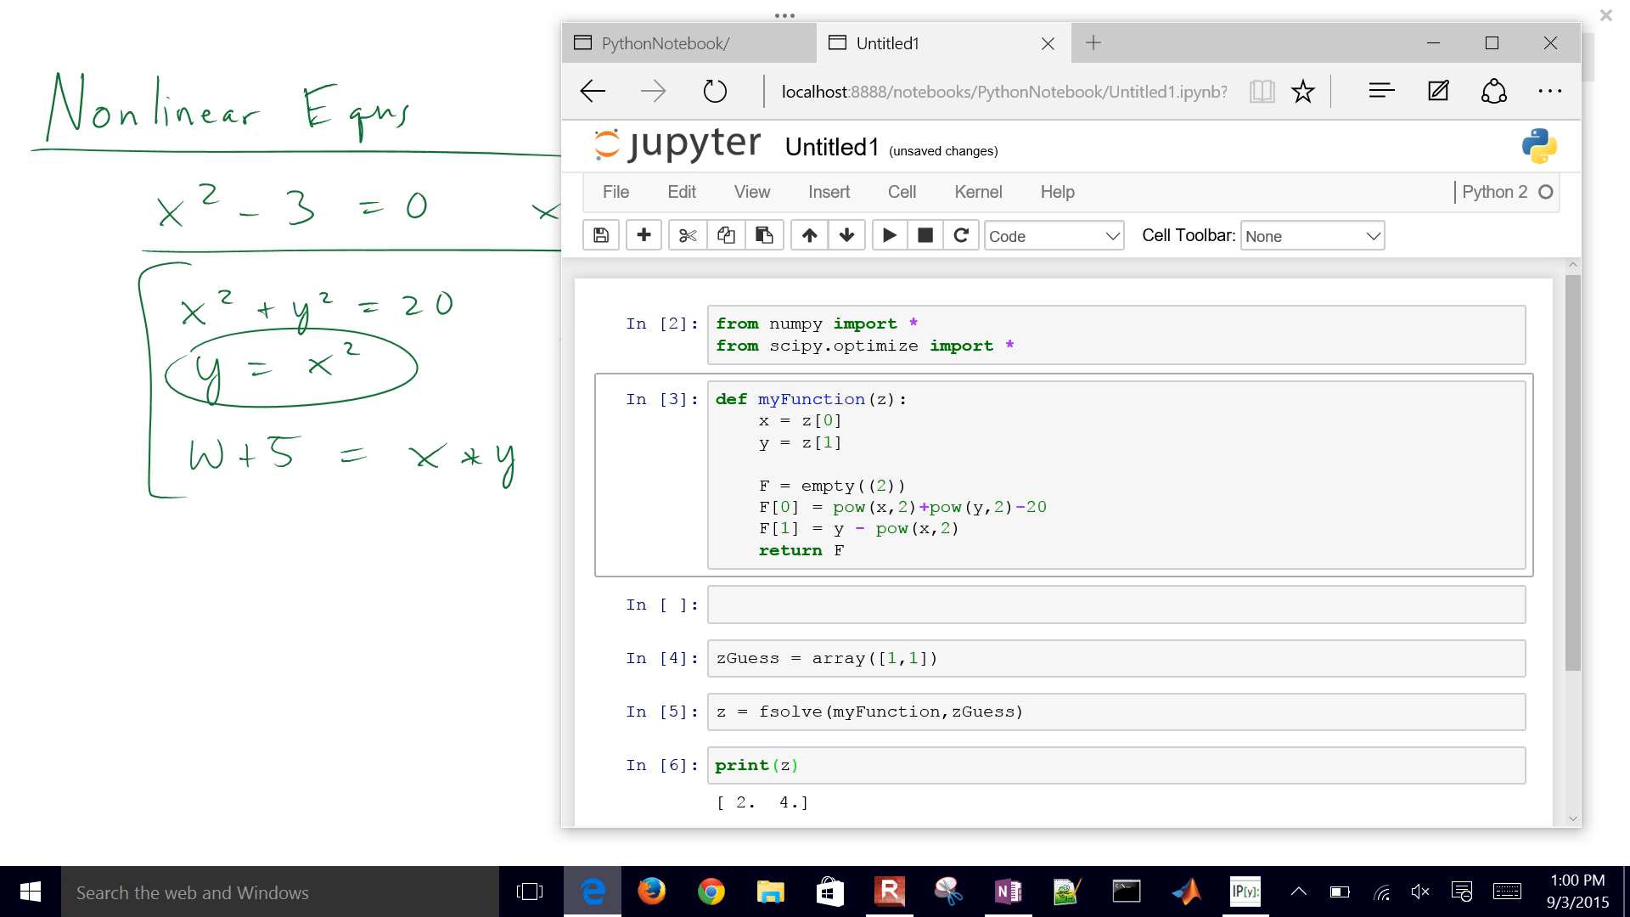
pyautogui.click(879, 439)
pyautogui.press('Return')
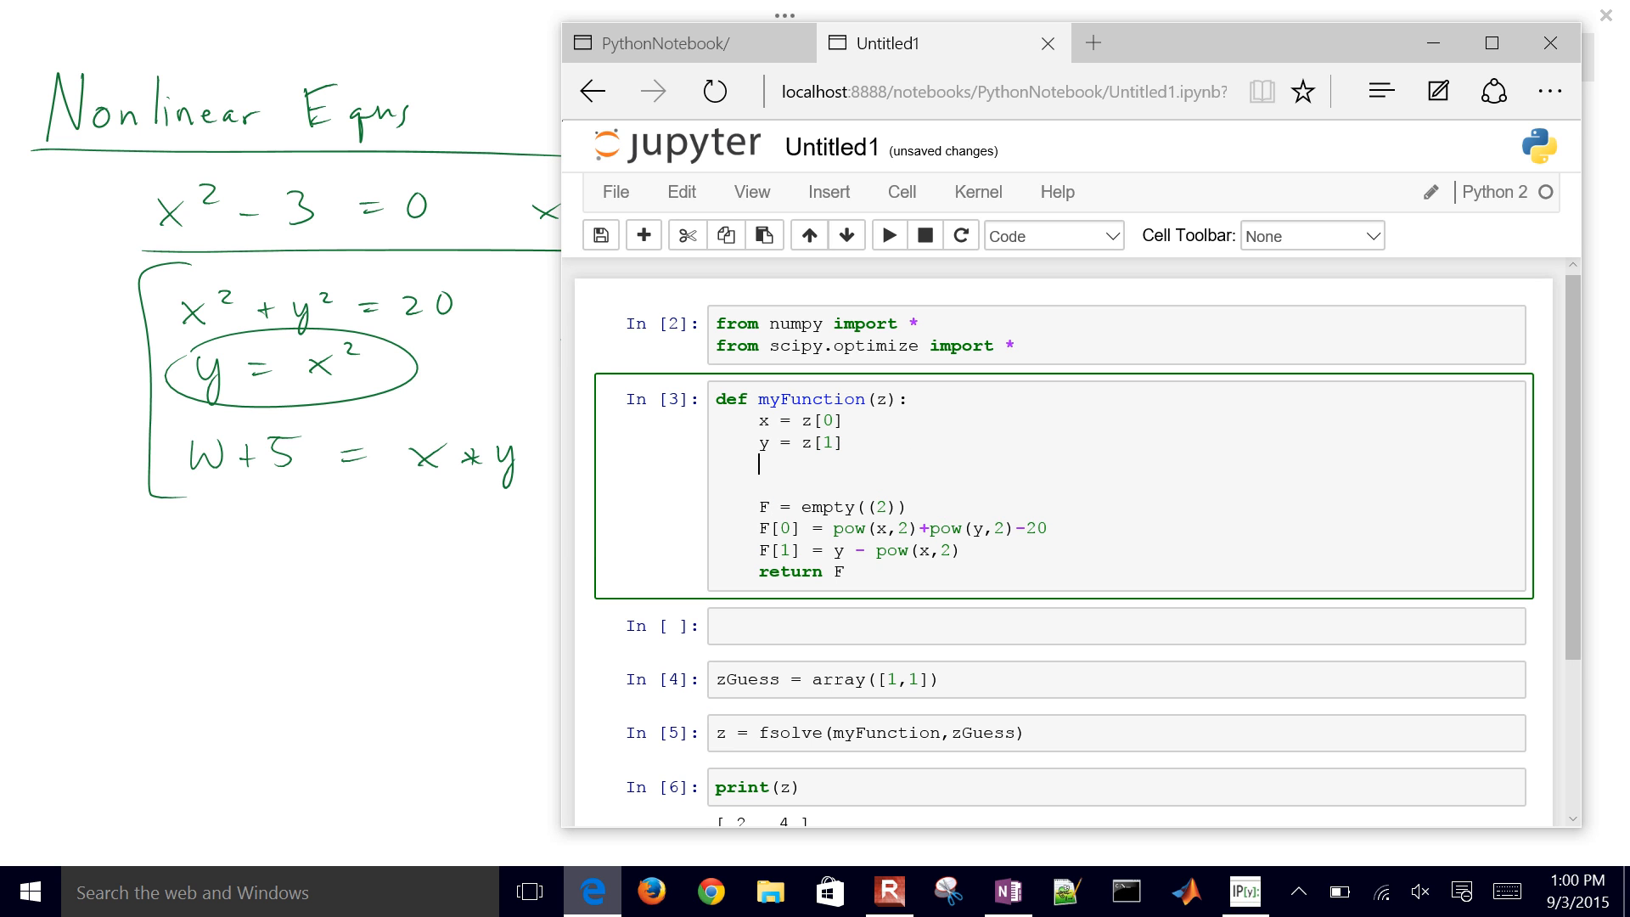
pyautogui.write('w = z[')
pyautogui.write('2')
pyautogui.press('Right')
pyautogui.press('Right')
pyautogui.press('Right')
# - Add the third residual 'F[2] = w + 5 - x*y' and interrupt the kernel
pyautogui.press('Down')
pyautogui.press('Down')
pyautogui.press('Return')
pyautogui.write('F')
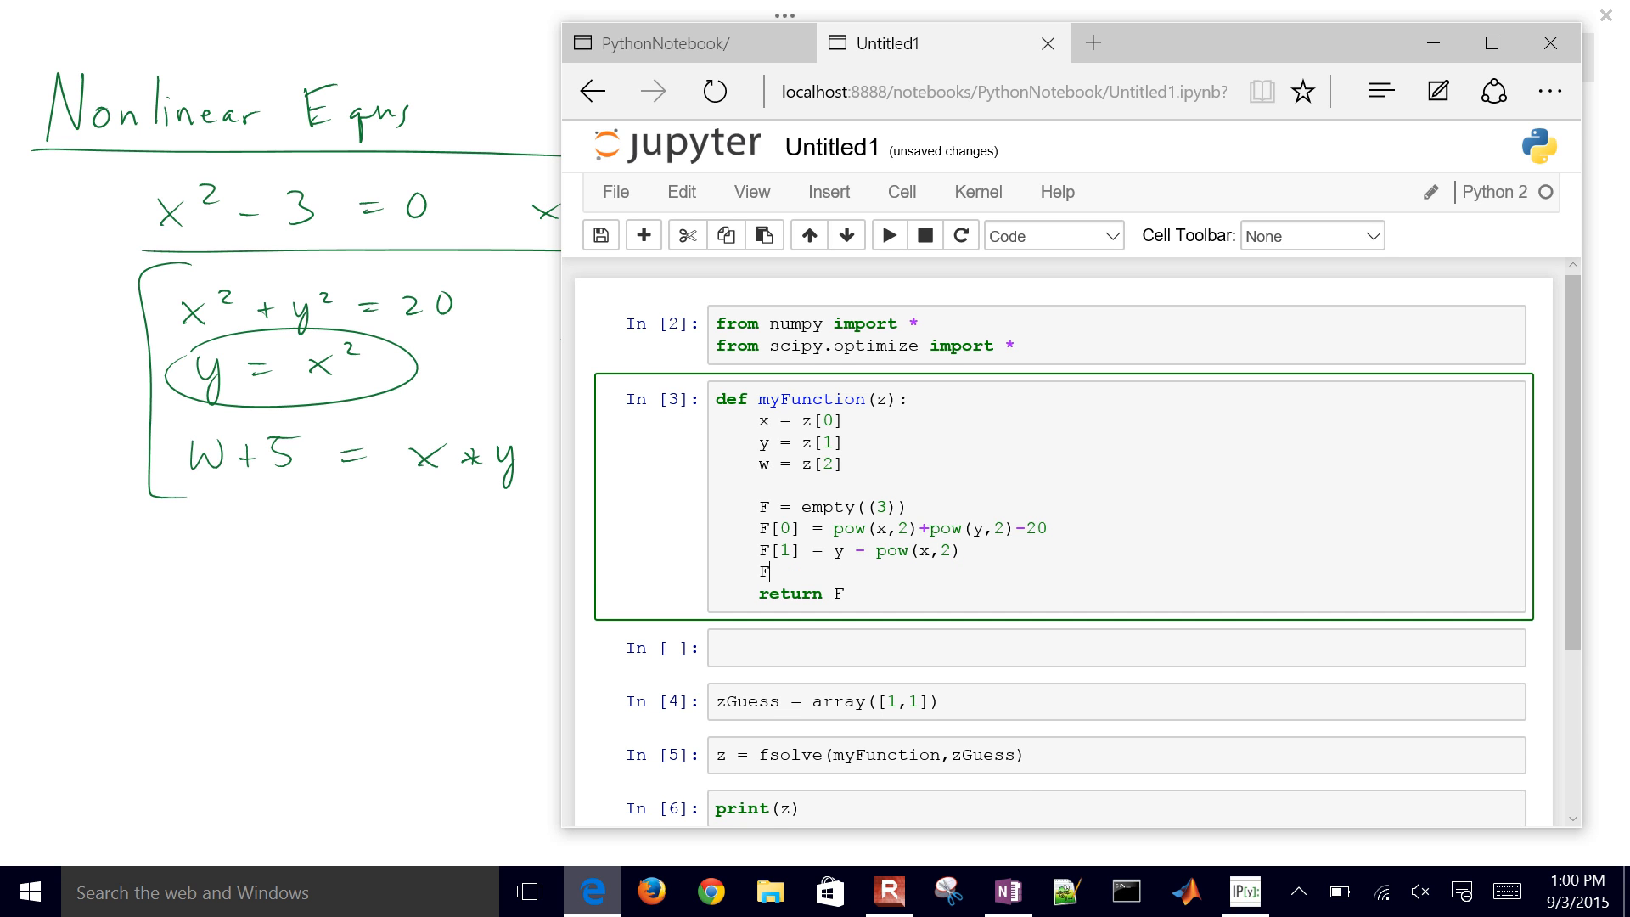
pyautogui.write('[2] = ')
pyautogui.write('w ')
pyautogui.write('+ 5 ')
pyautogui.write('- x*')
pyautogui.write('y')
pyautogui.press('Down')
pyautogui.press('Down')
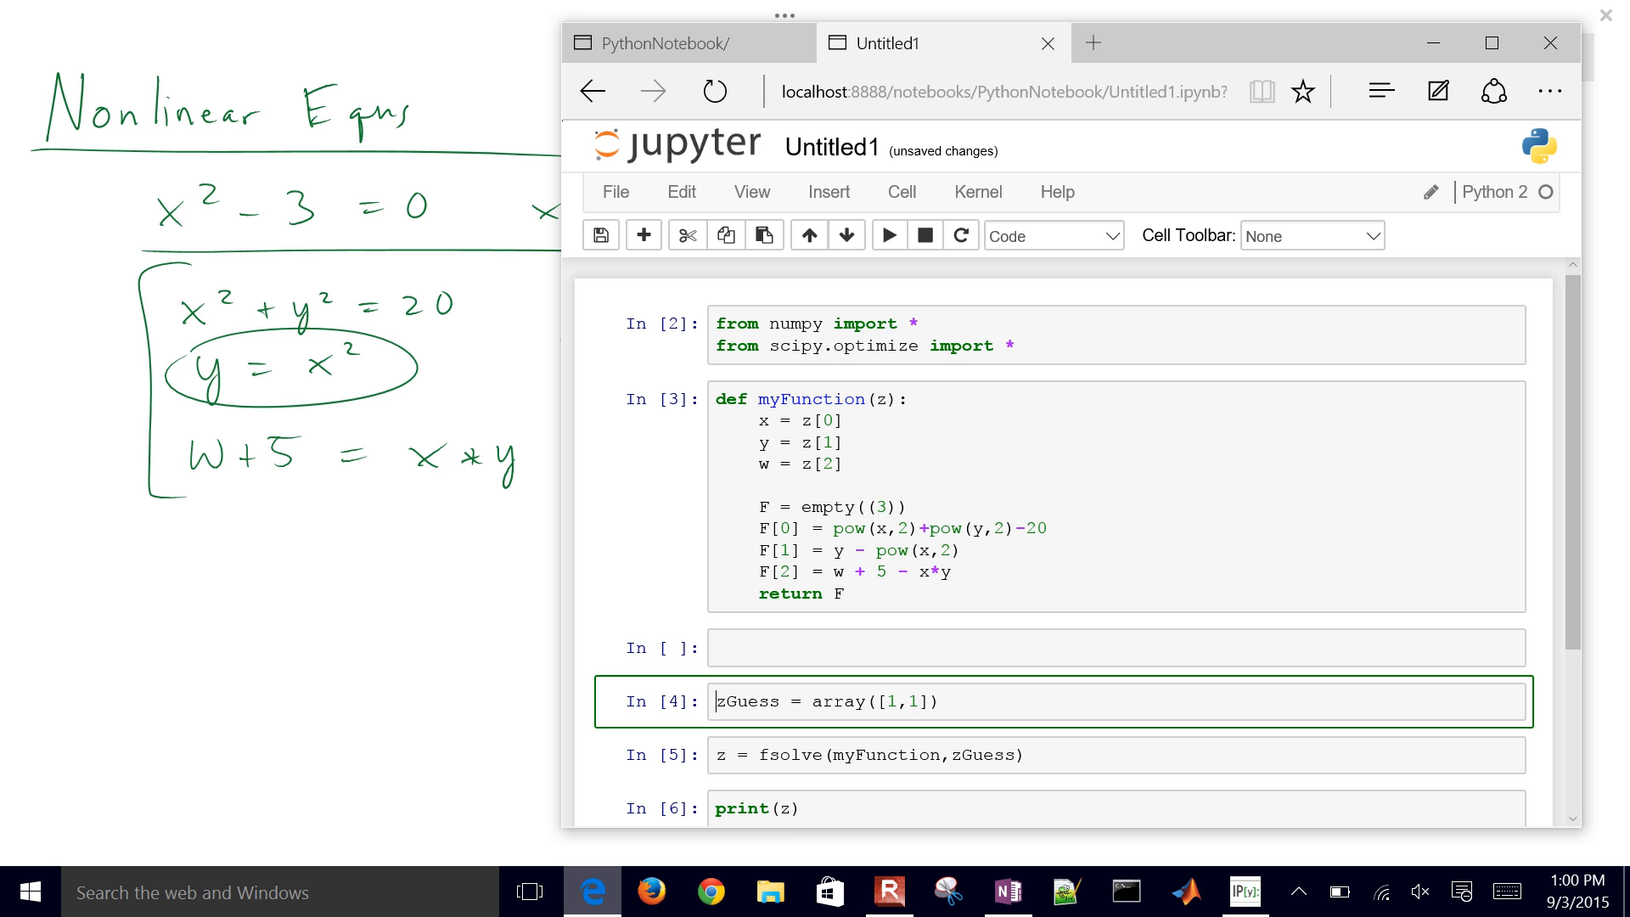
pyautogui.press('Up')
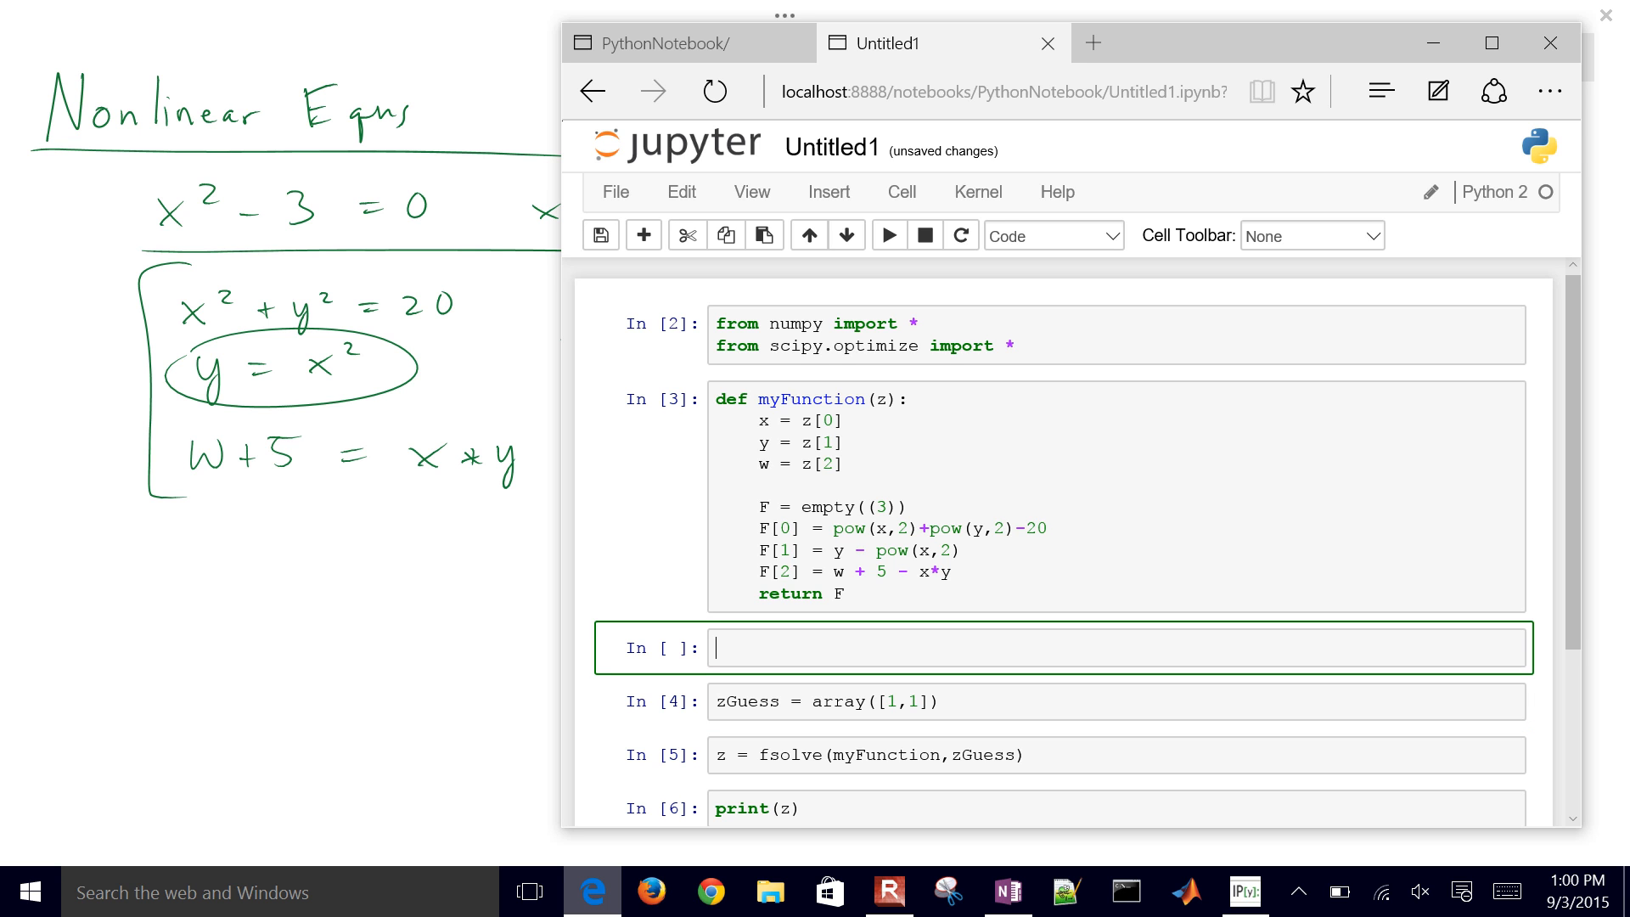
pyautogui.click(925, 235)
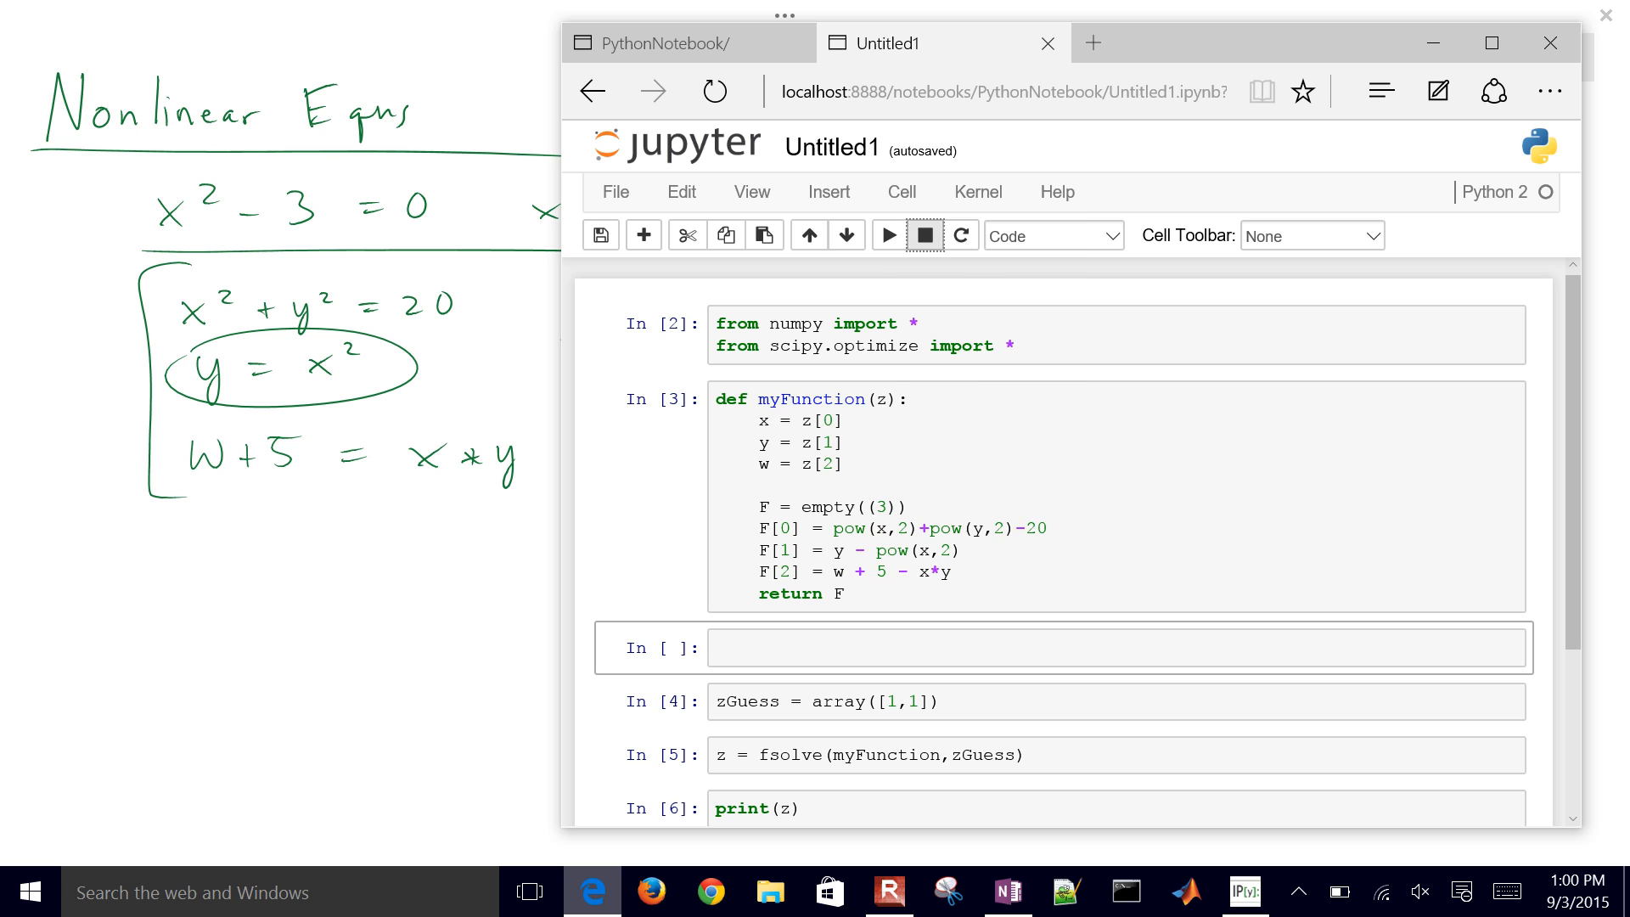
# - Run All, hit an IndexError from fsolve, and start editing zGuess
pyautogui.click(902, 191)
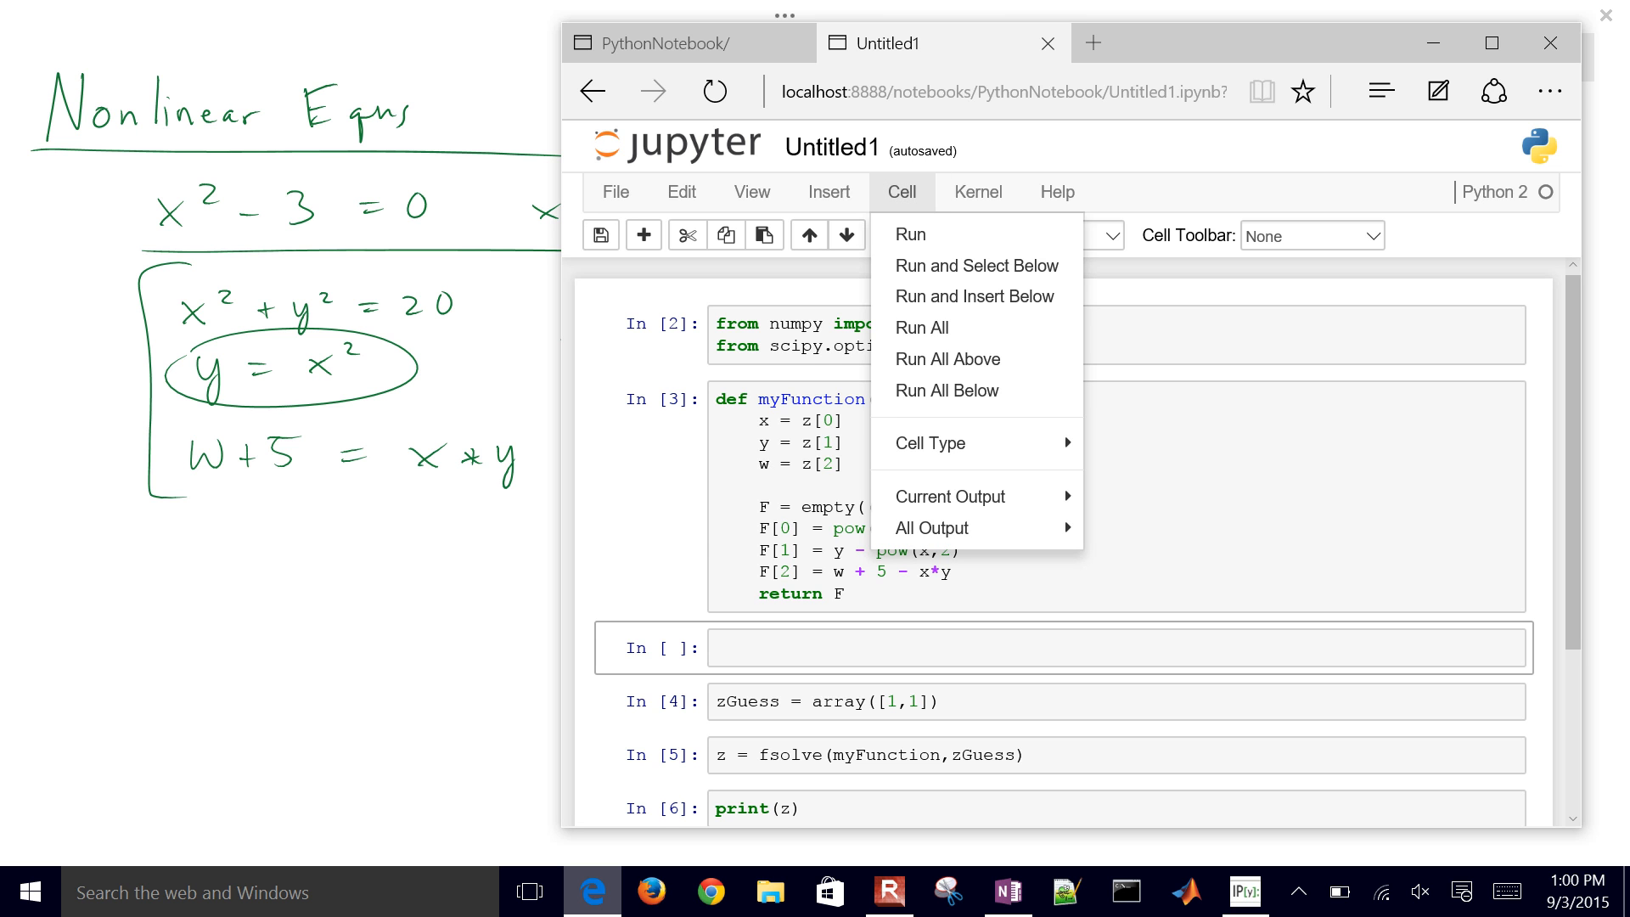
pyautogui.click(923, 328)
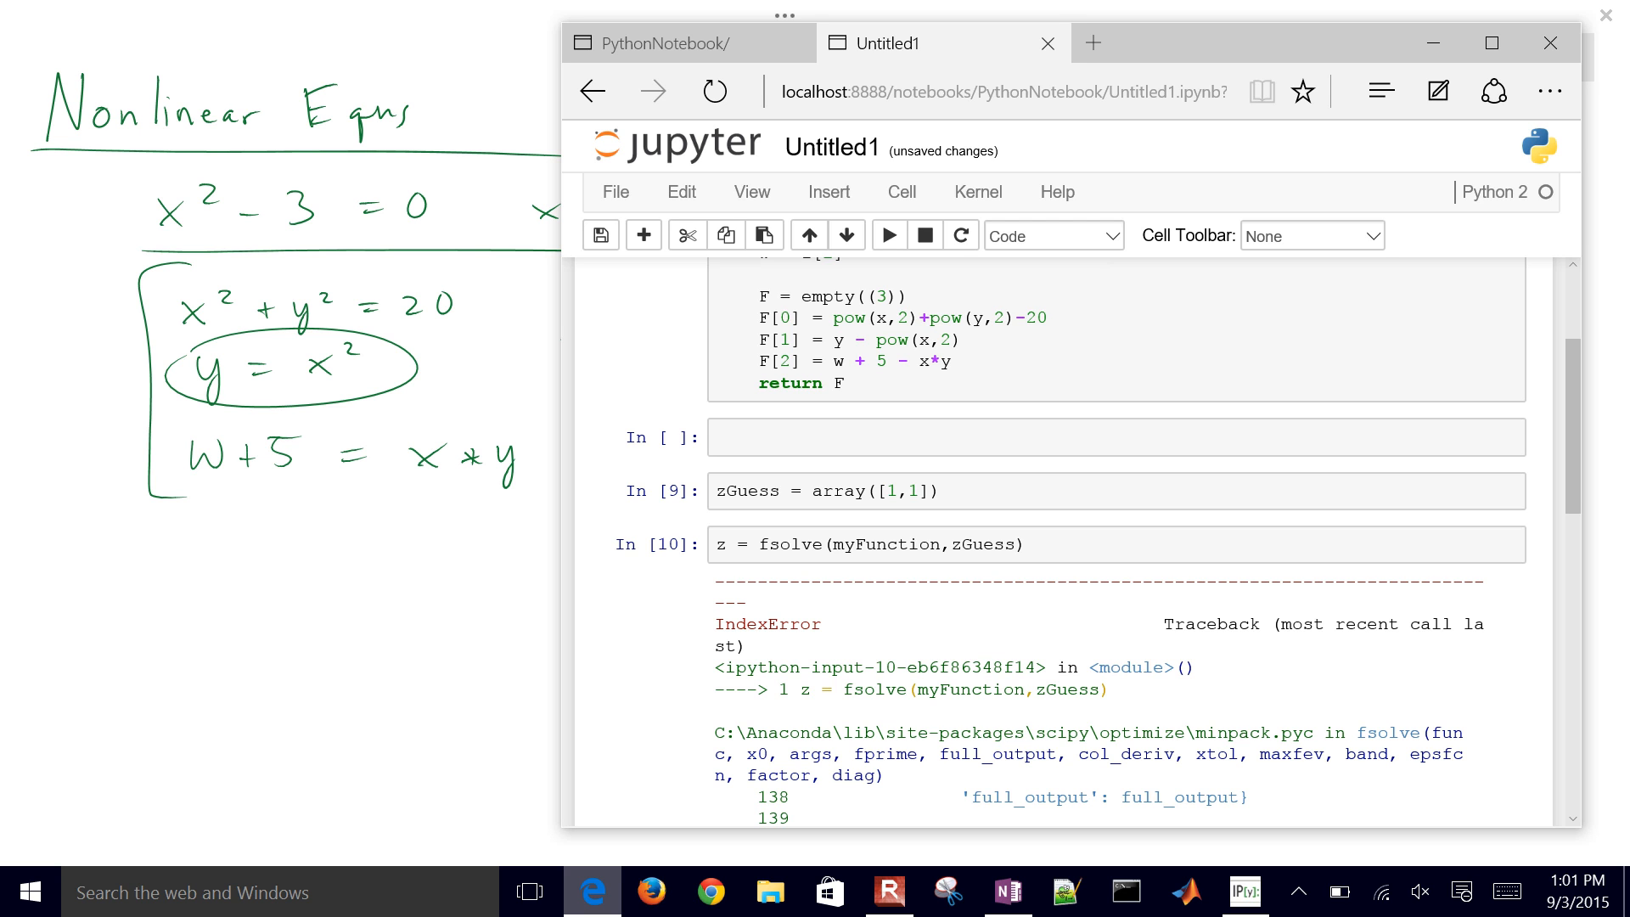
pyautogui.click(923, 491)
pyautogui.write(',')
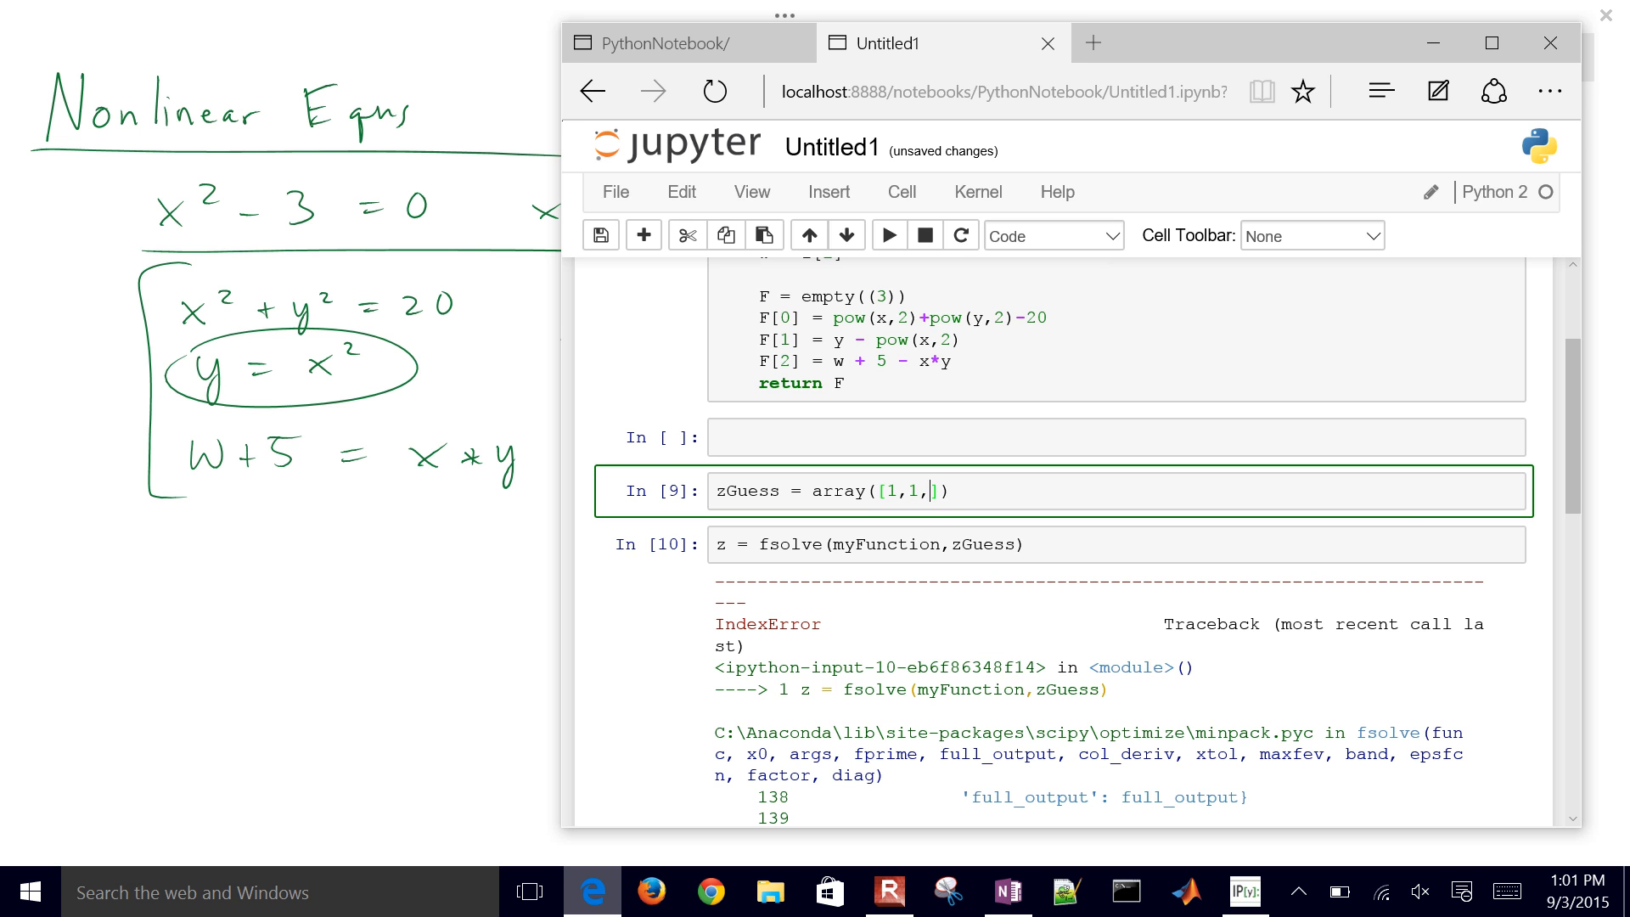
pyautogui.write('1')
# - Change zGuess to array([1,1,1]) and Run All again for the three-variable solution
pyautogui.press('Right')
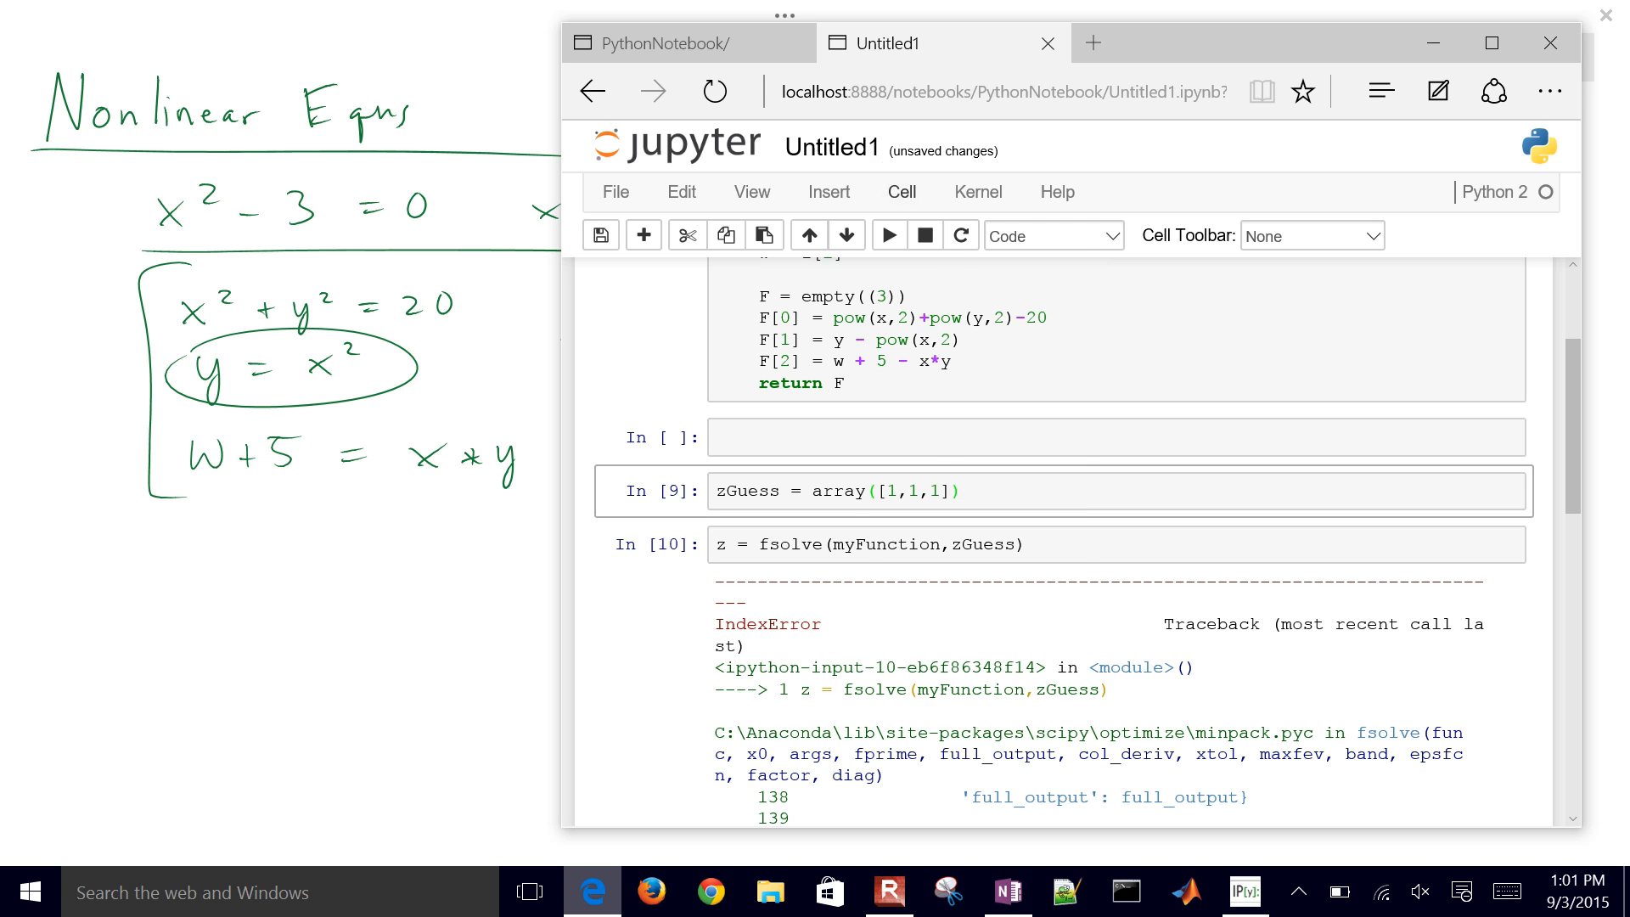
pyautogui.click(903, 191)
pyautogui.click(922, 328)
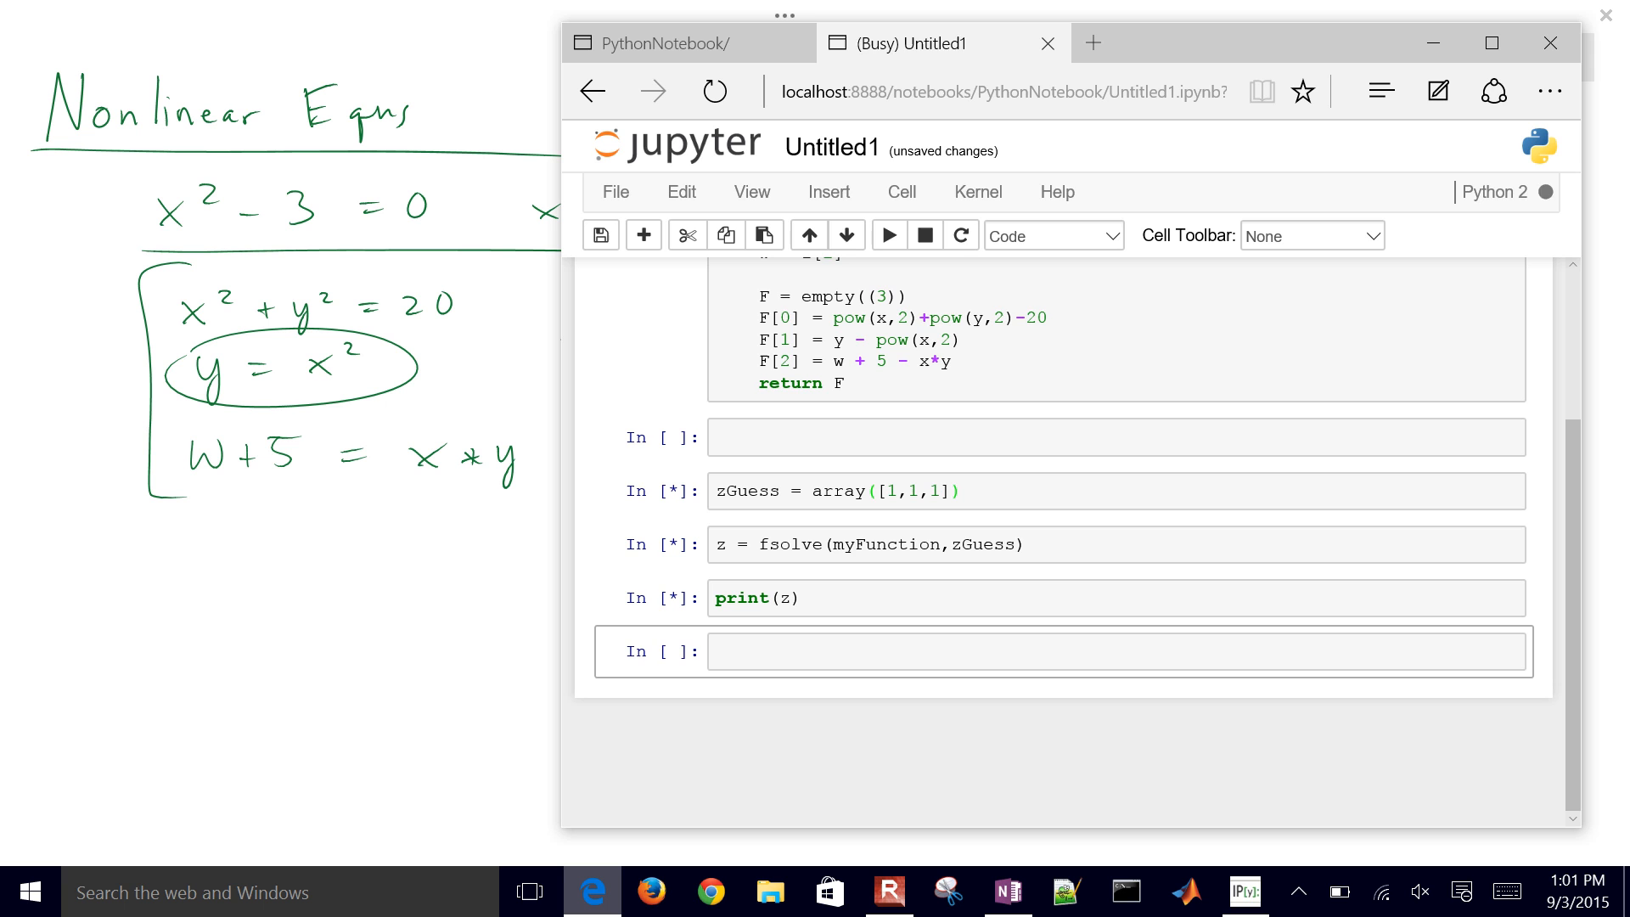